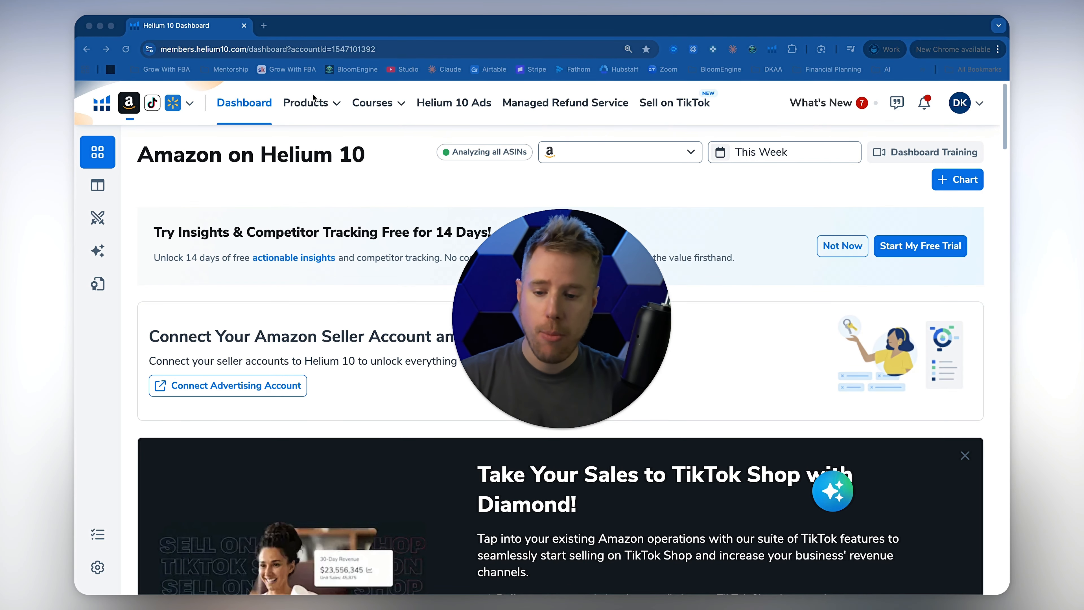
Step: Open the Cerebro (Plus Magnet) keyword research tool from the Amazon product research tools
left_click(306, 102)
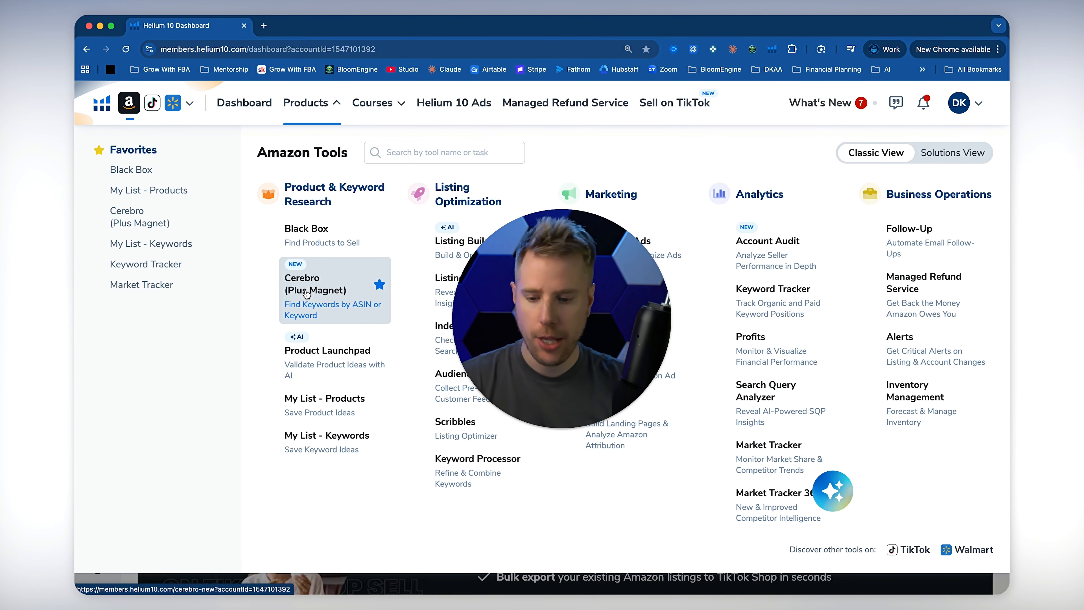
left_click(306, 293)
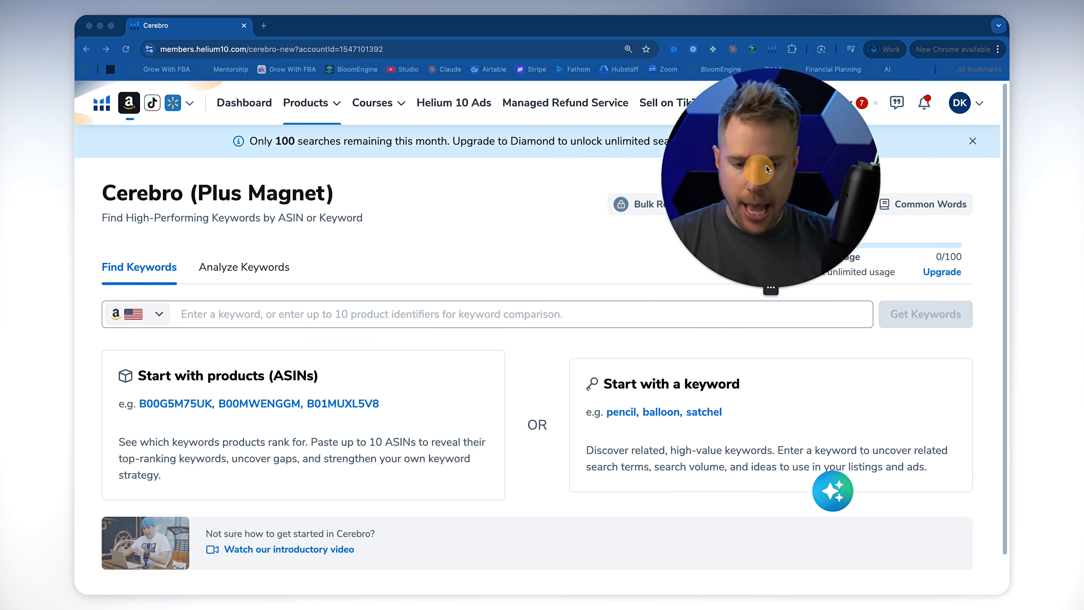
scroll(693, 250, "down", 1)
scroll(693, 253, "down", 1)
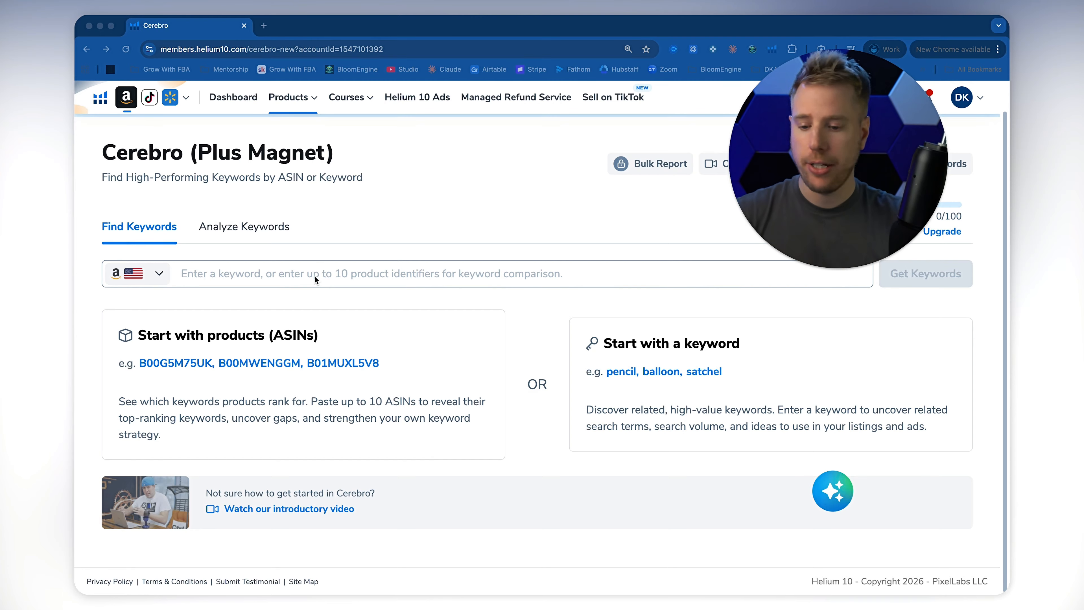
left_click(524, 206)
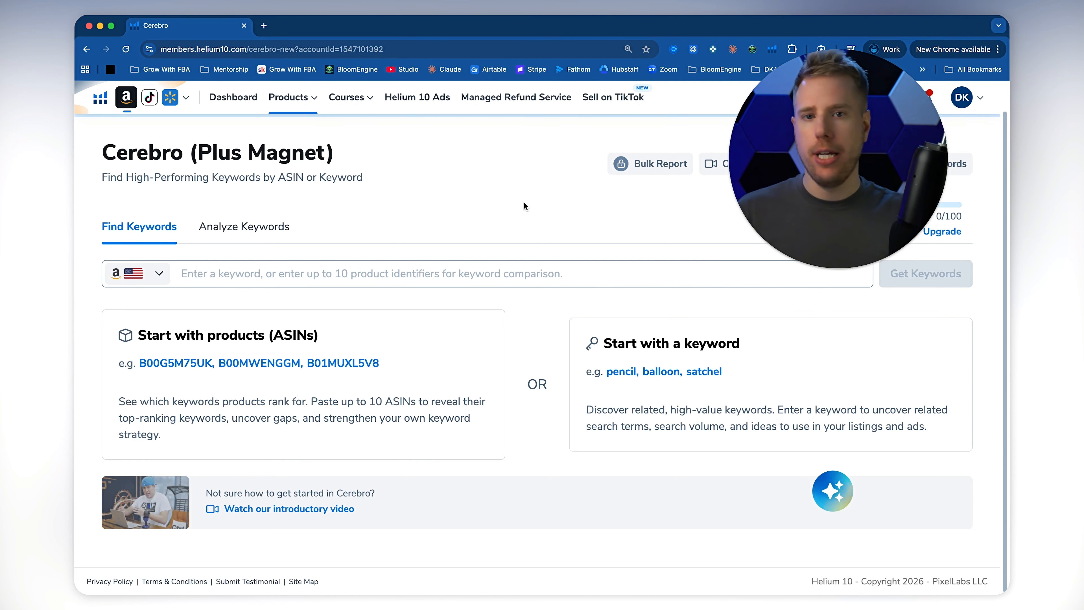
Step: Run a new US Amazon keyword search for "wooden" instead of loading the earlier search from history
left_click(244, 279)
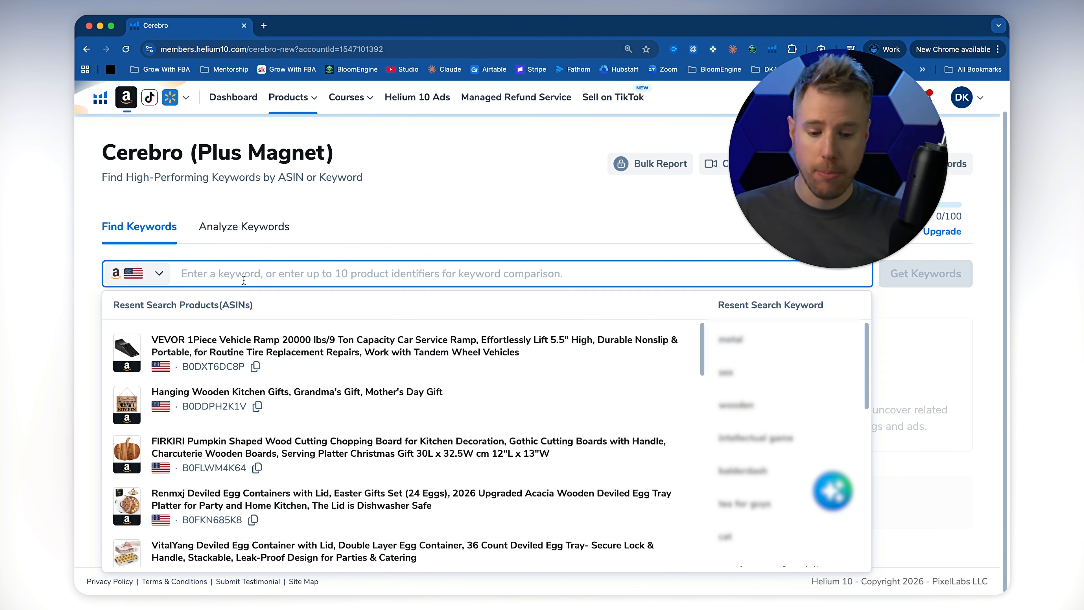
type("w")
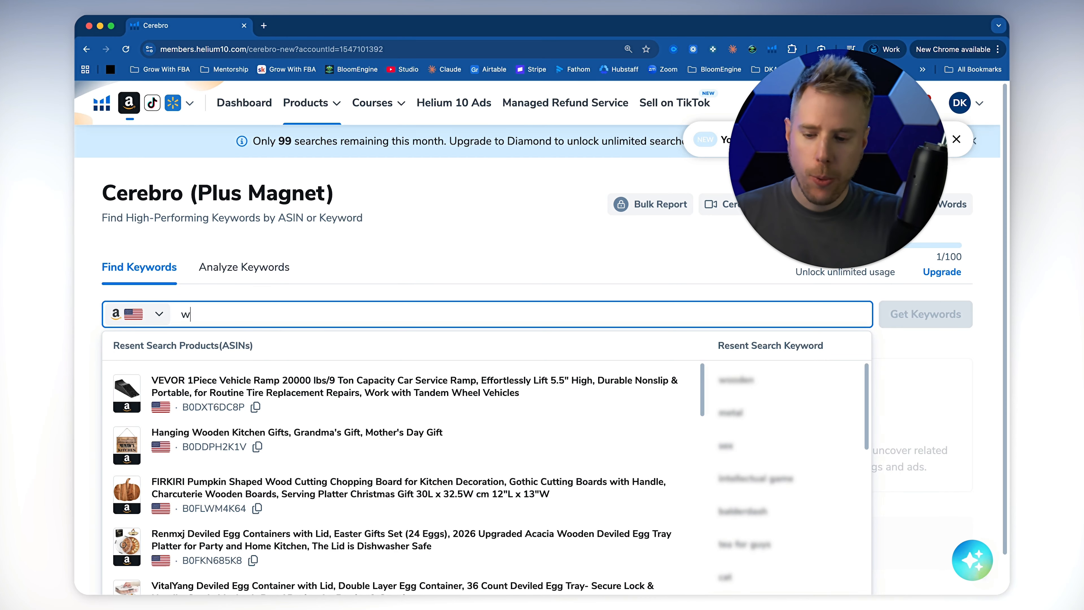
type("ooden")
key("Return")
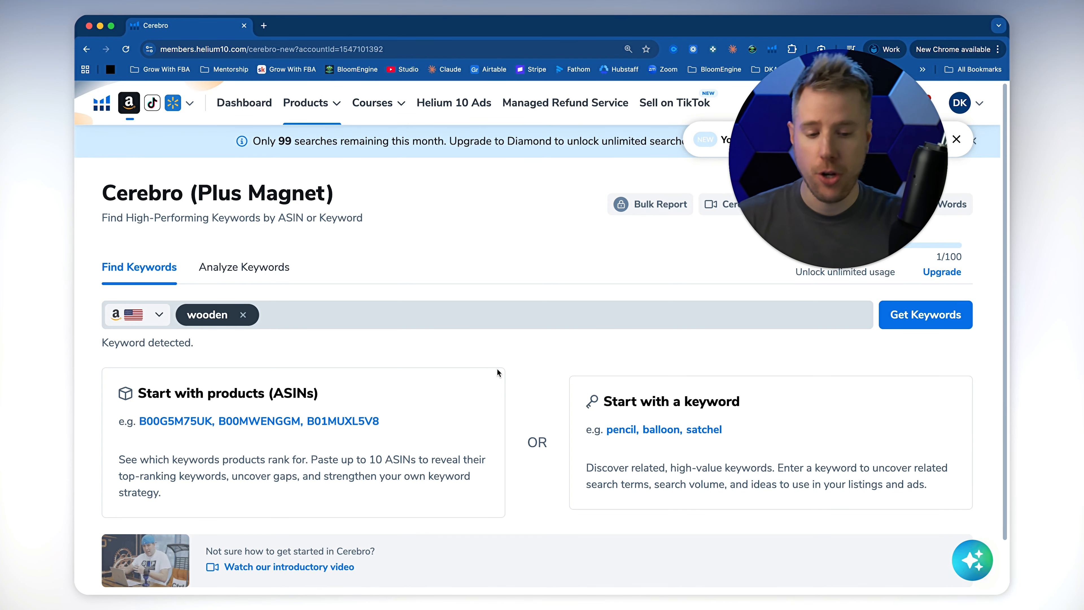
left_click(927, 335)
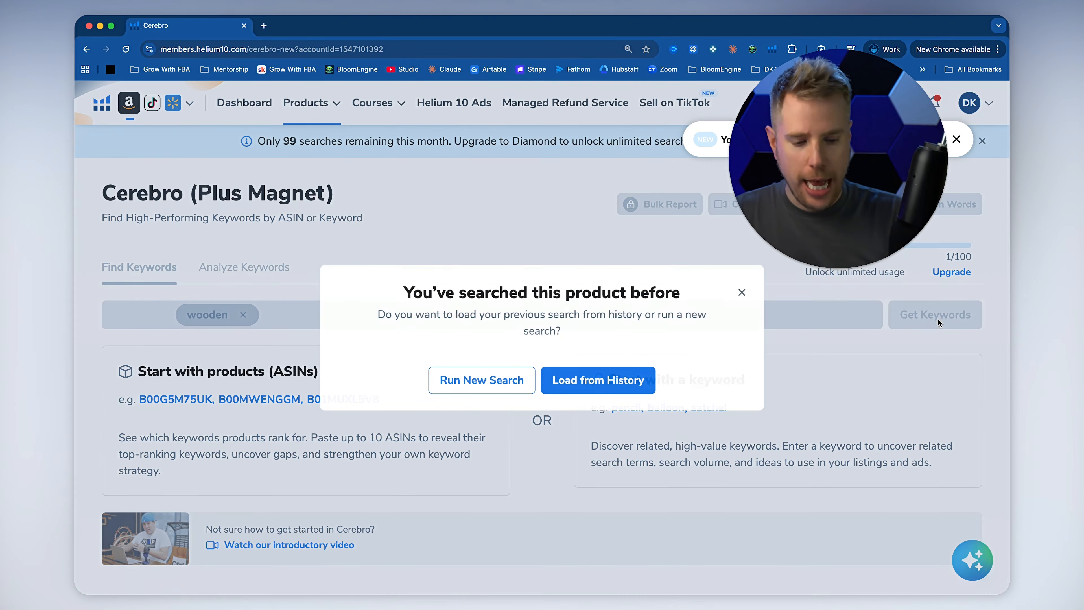
left_click(500, 389)
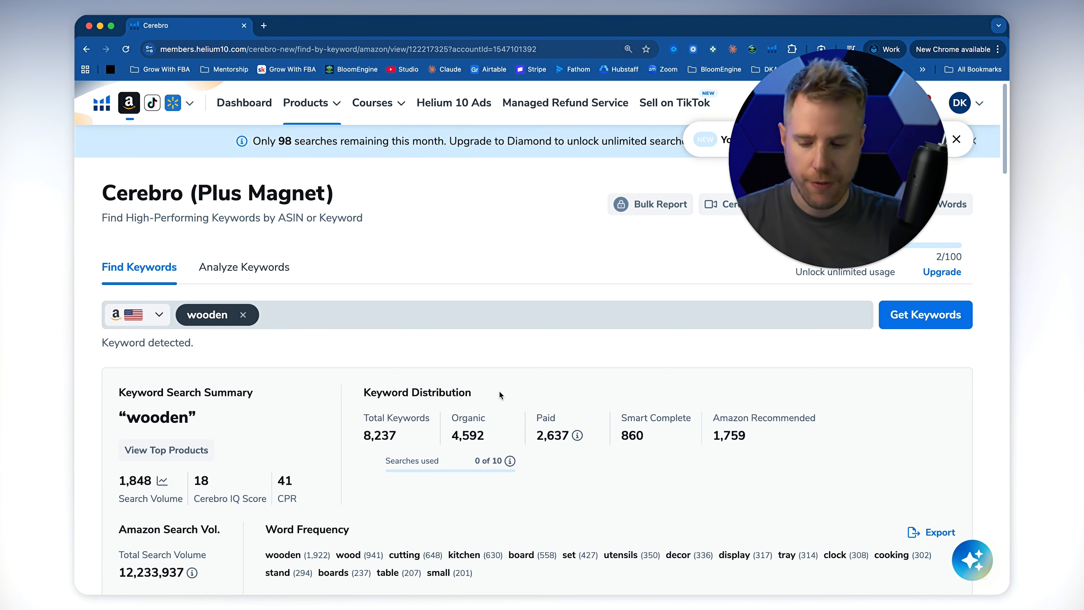
Step: Widen the Keyword Phrase column in the results table so the full keyword phrases can be read
scroll(499, 393, "down", 5)
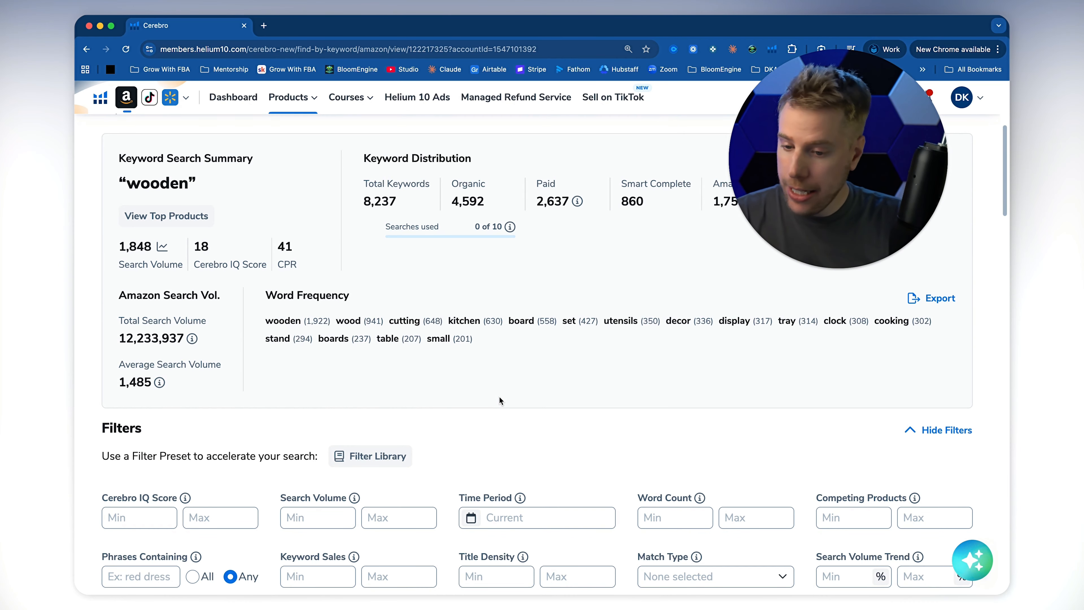
scroll(499, 397, "up", 2)
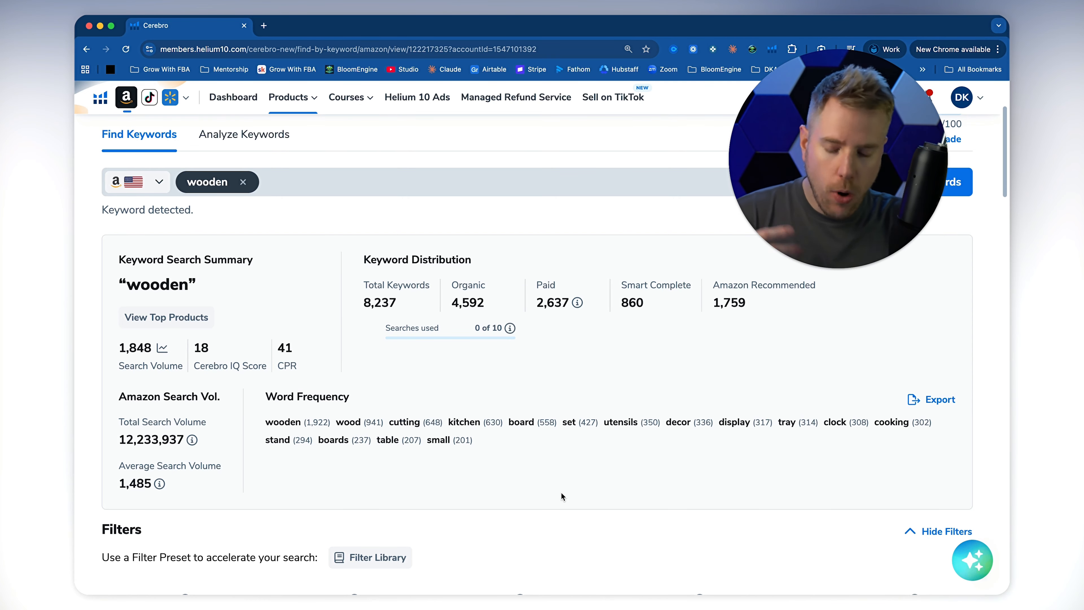
scroll(562, 495, "down", 9)
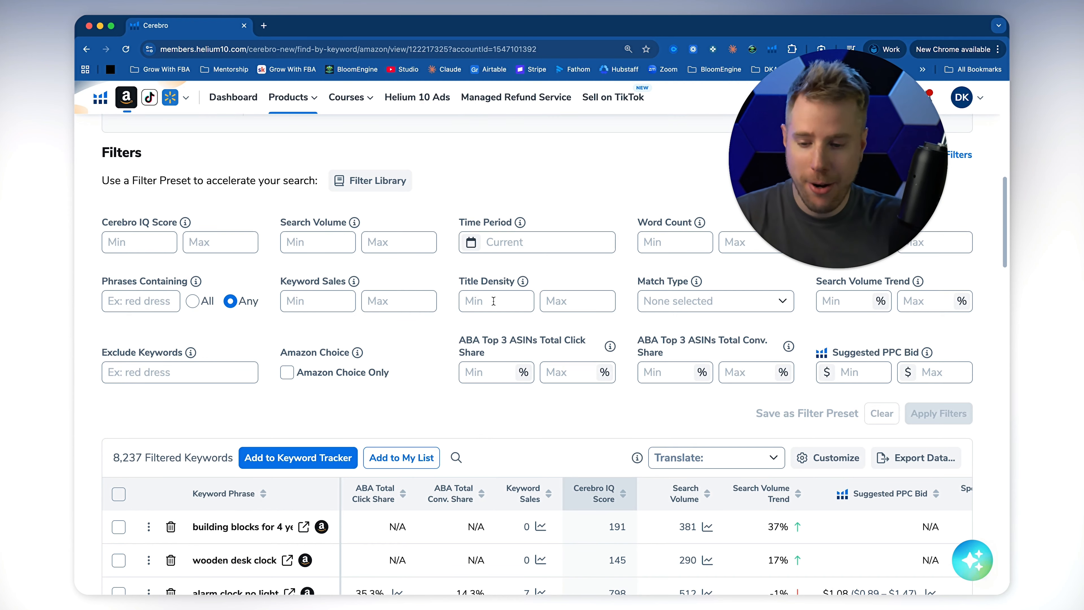
scroll(584, 266, "down", 4)
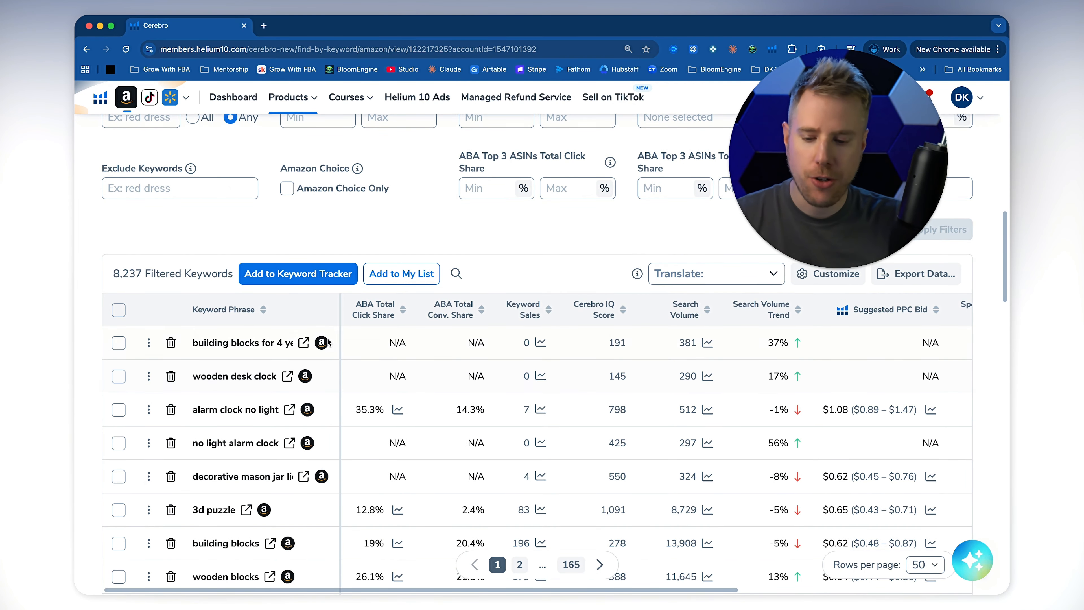
left_click_drag(340, 318, 575, 320)
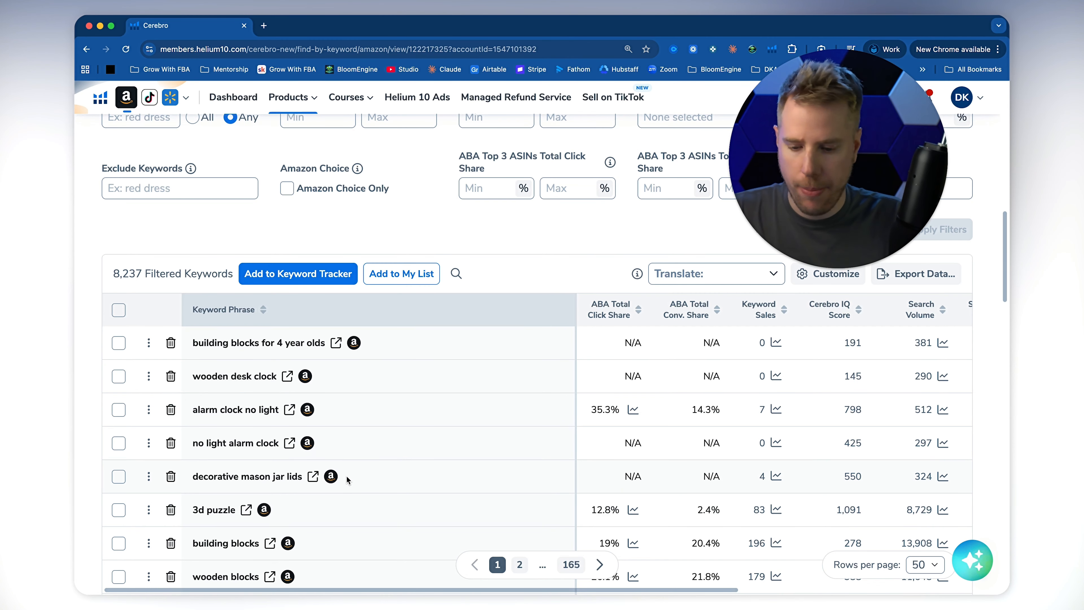
scroll(346, 478, "down", 2)
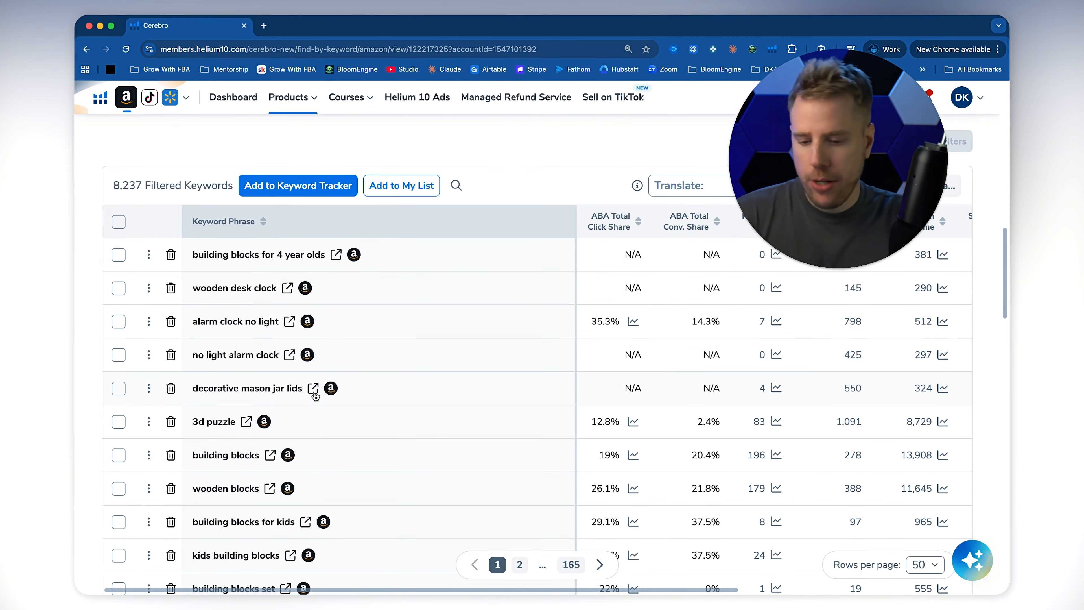
Step: Filter the keyword results to phrases containing "wooden"
scroll(382, 537, "up", 1)
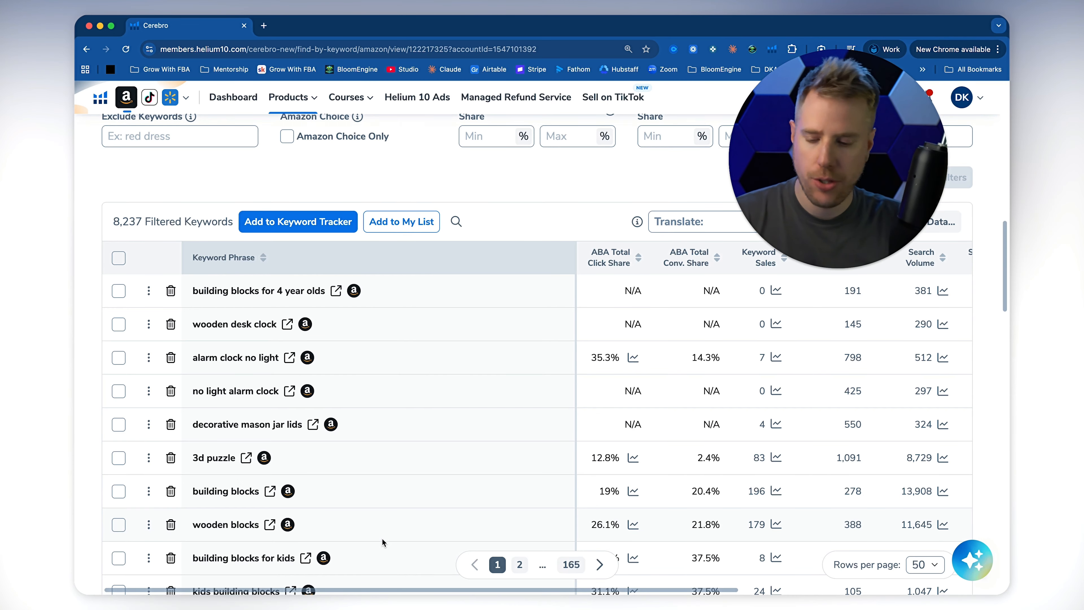
scroll(363, 549, "up", 8)
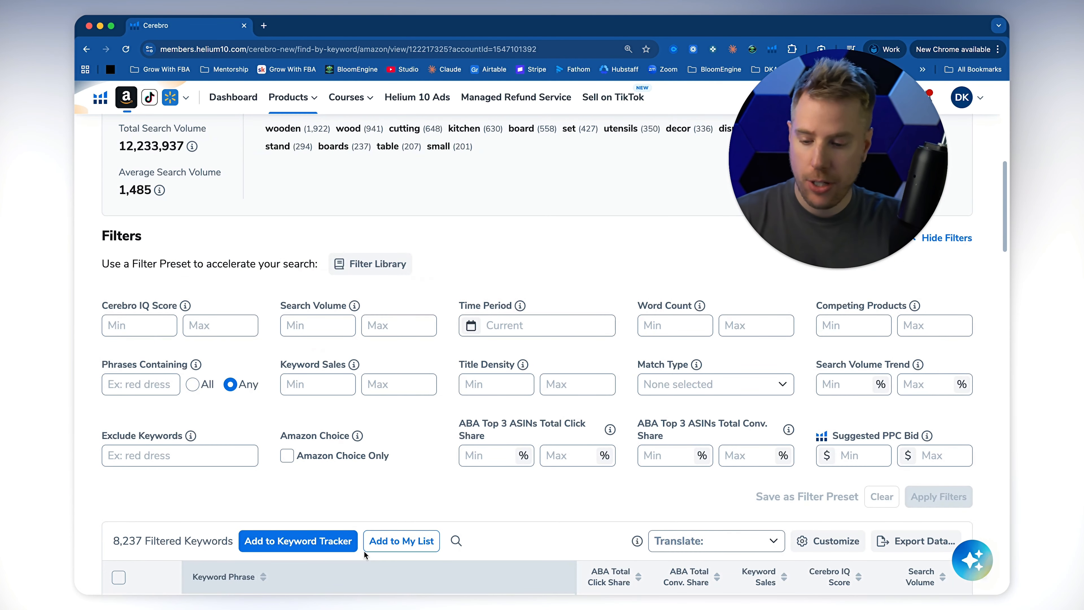
scroll(363, 550, "down", 20)
scroll(363, 550, "up", 20)
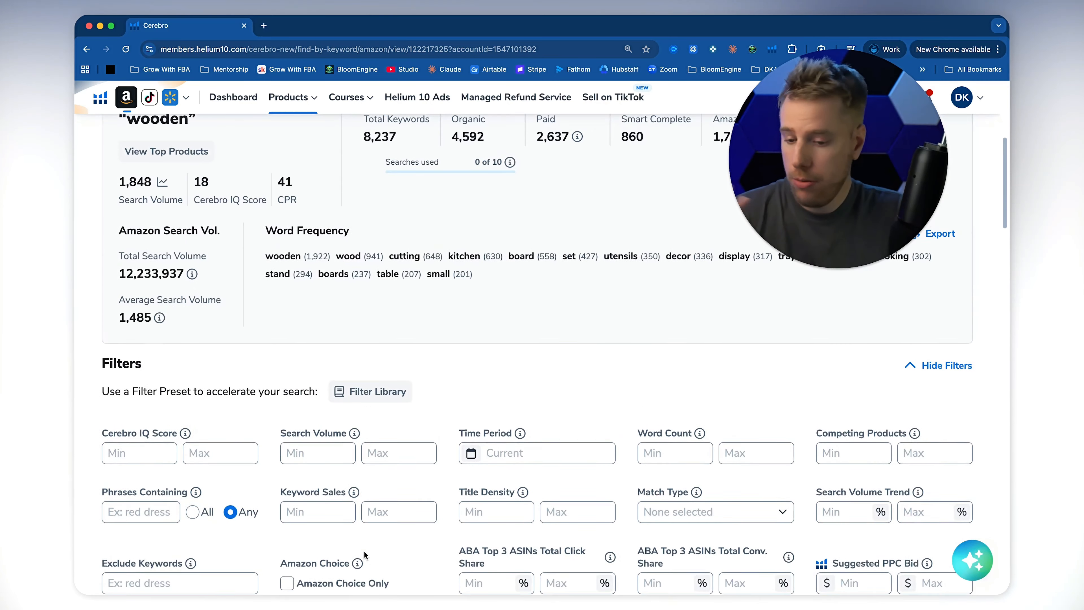
scroll(364, 549, "down", 4)
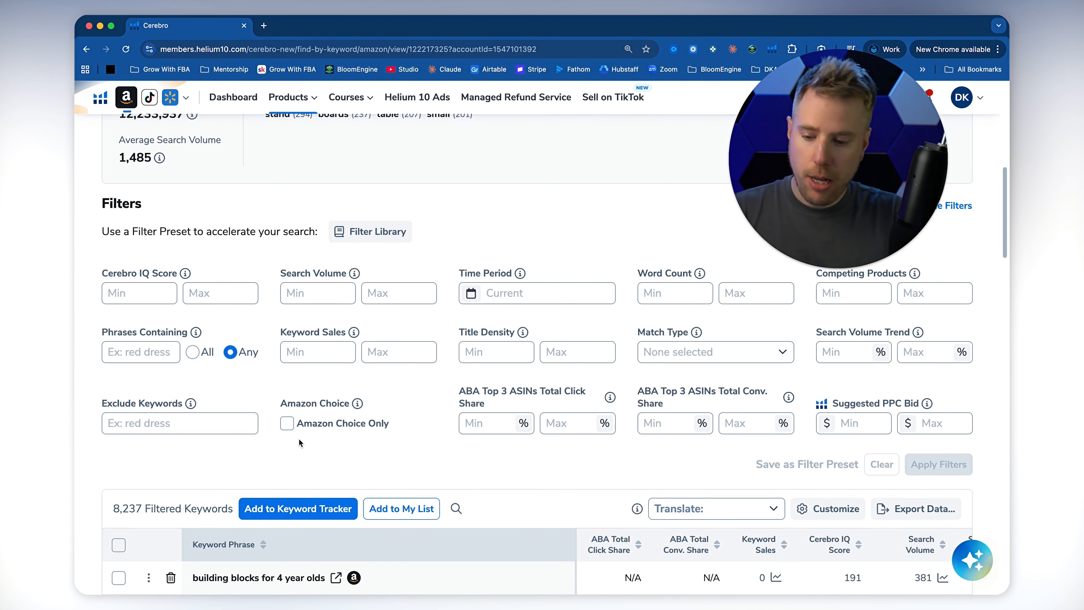
left_click(164, 351)
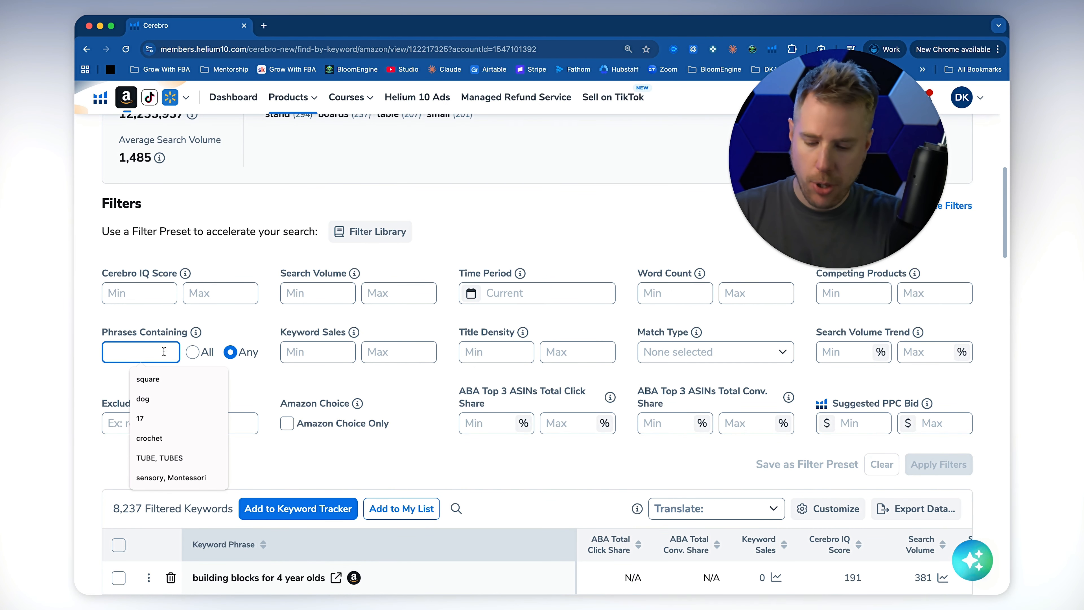
type("wooden")
key("Return")
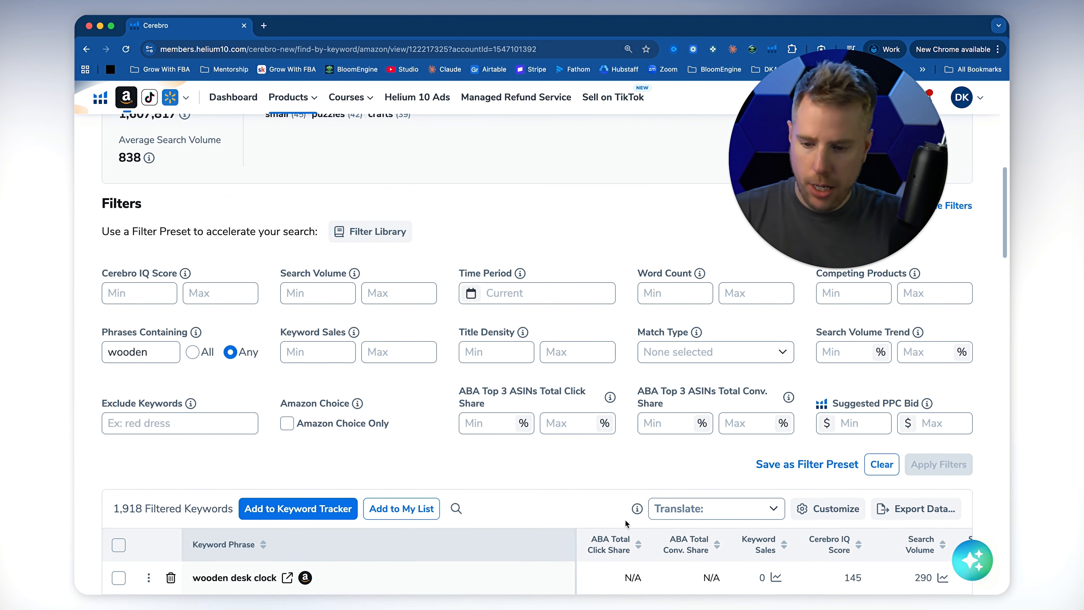
Step: Open the Amazon search results for the keyword "wooden toys for kids" and return to the Cerebro keyword list
scroll(653, 343, "down", 5)
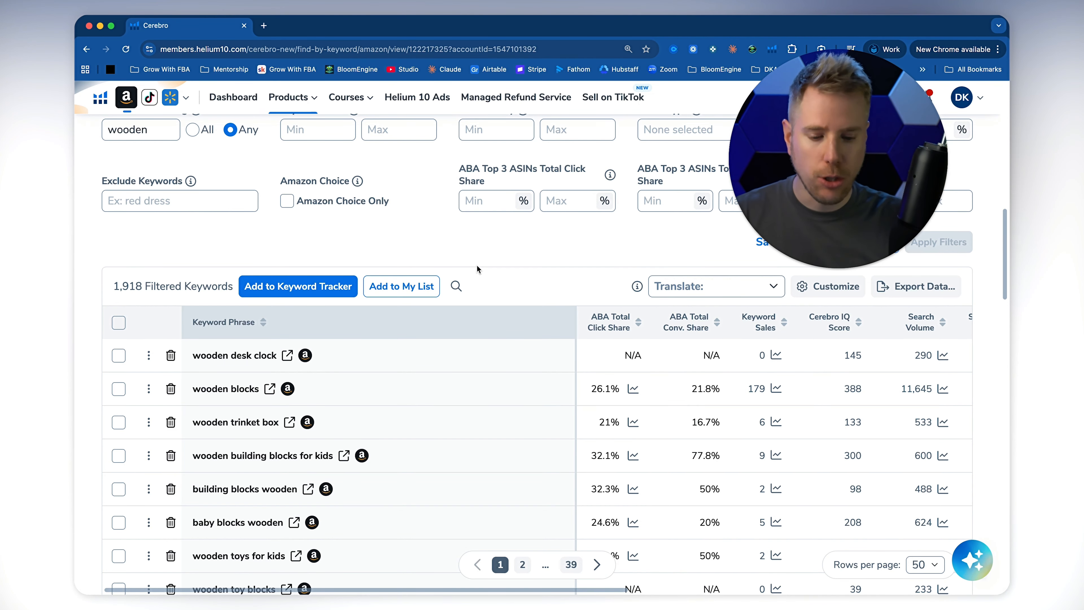
scroll(477, 266, "down", 3)
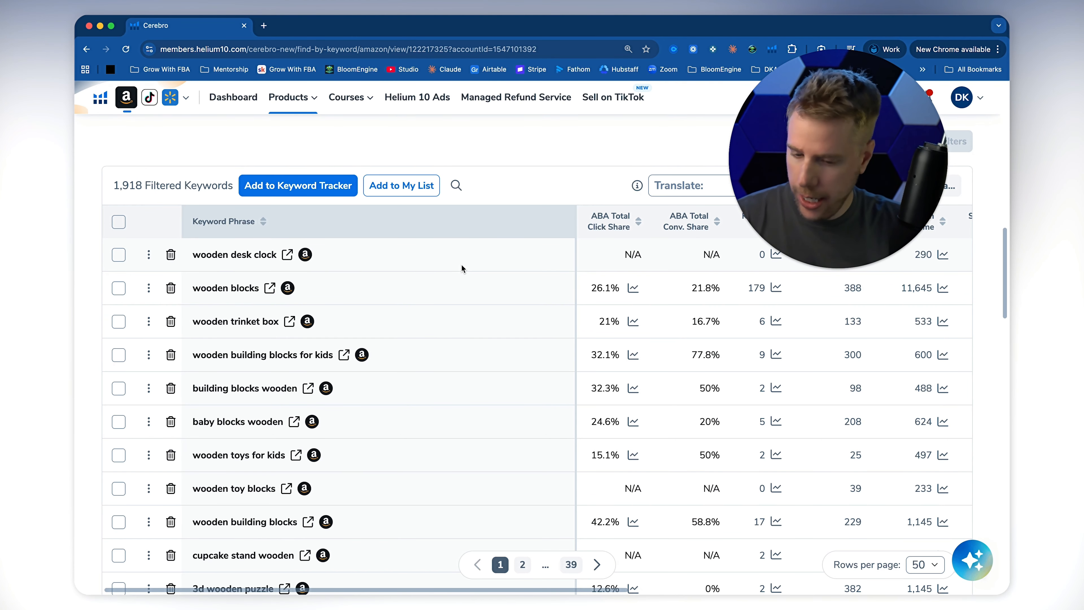
scroll(430, 370, "down", 4)
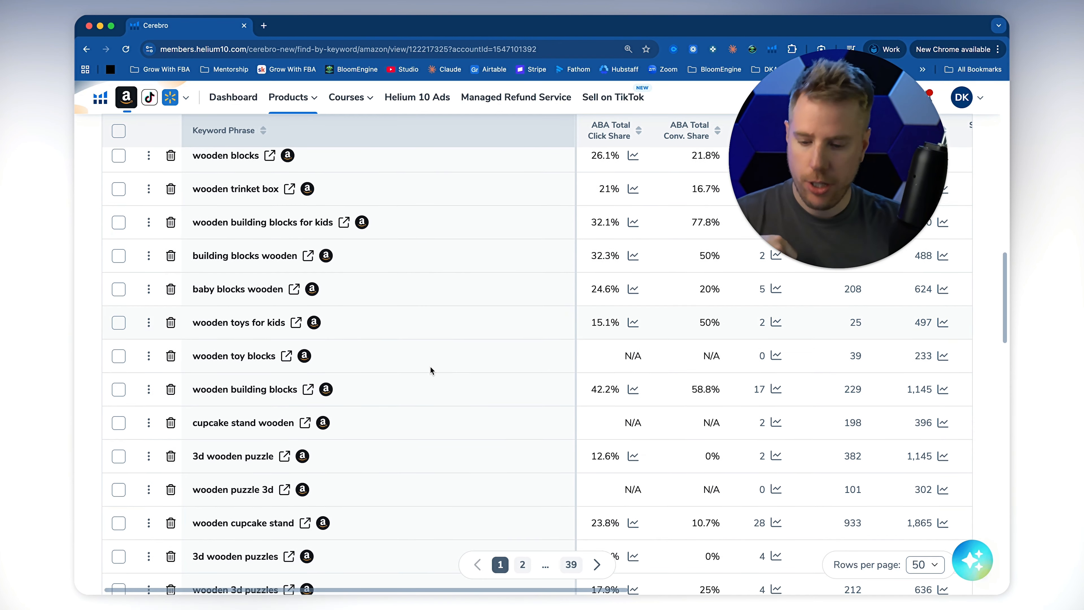
scroll(430, 370, "down", 5)
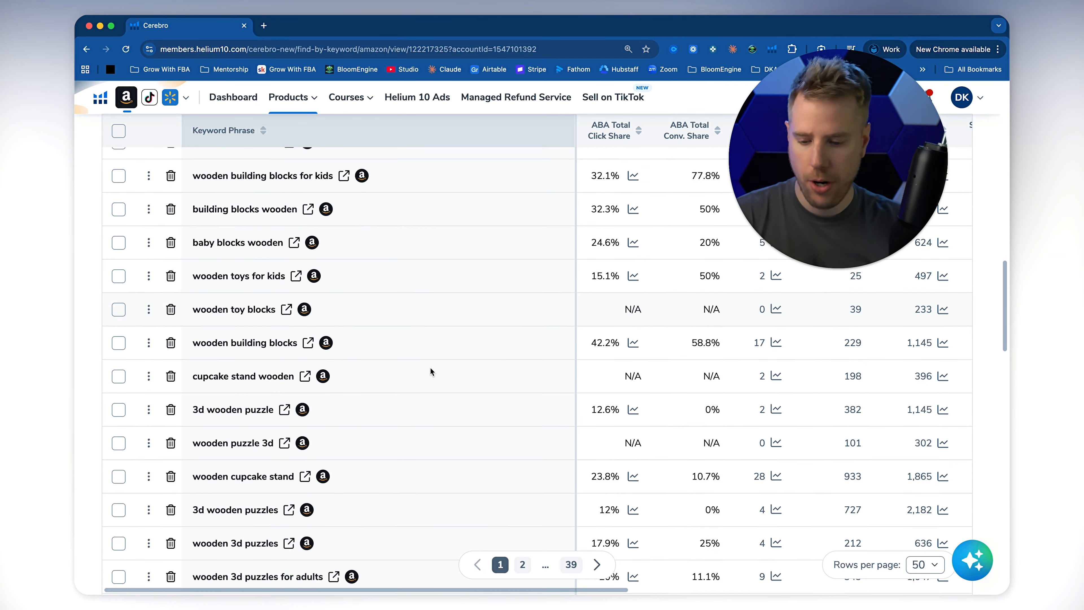
scroll(430, 369, "up", 2)
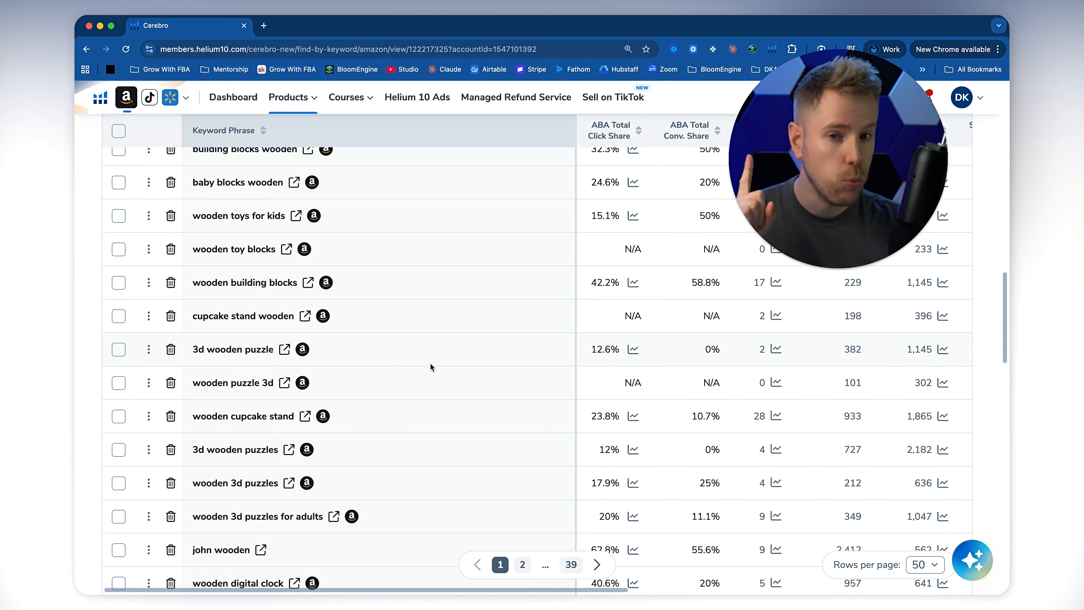
scroll(430, 364, "up", 2)
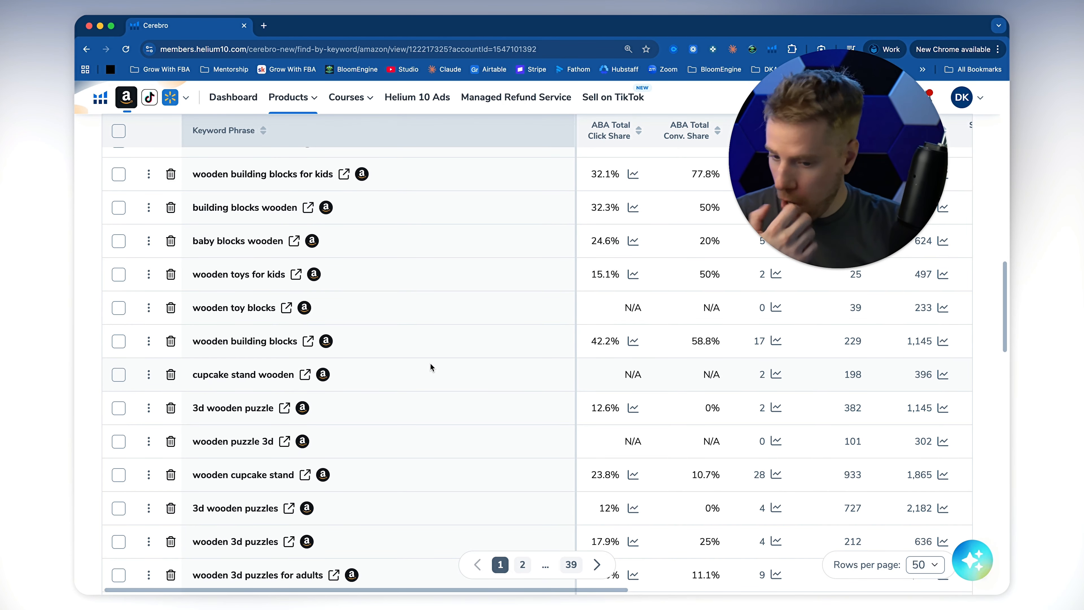
left_click(297, 276)
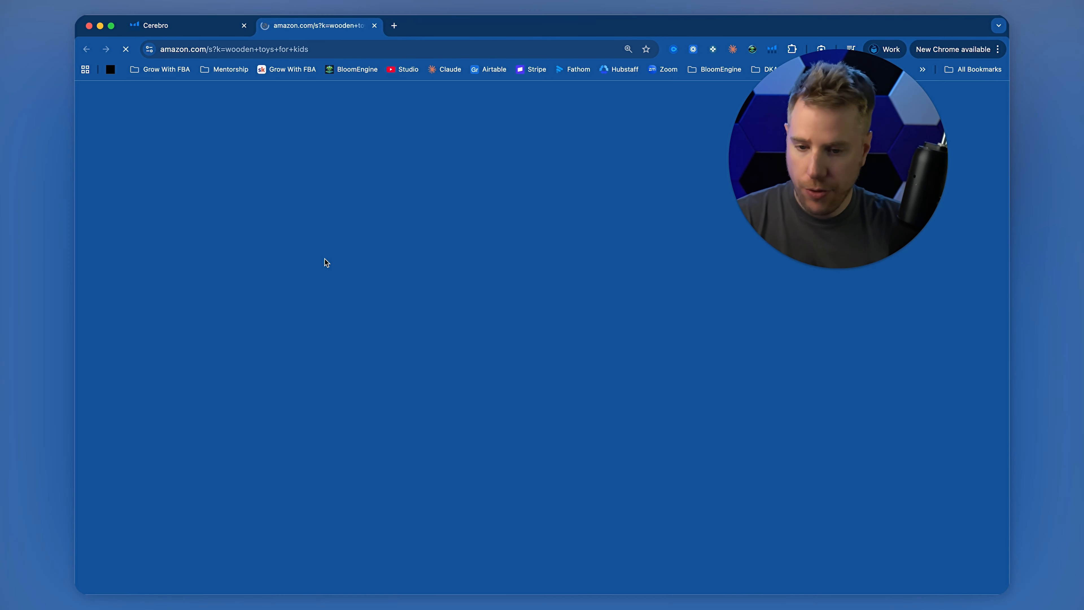
key("ctrl+shift+Tab")
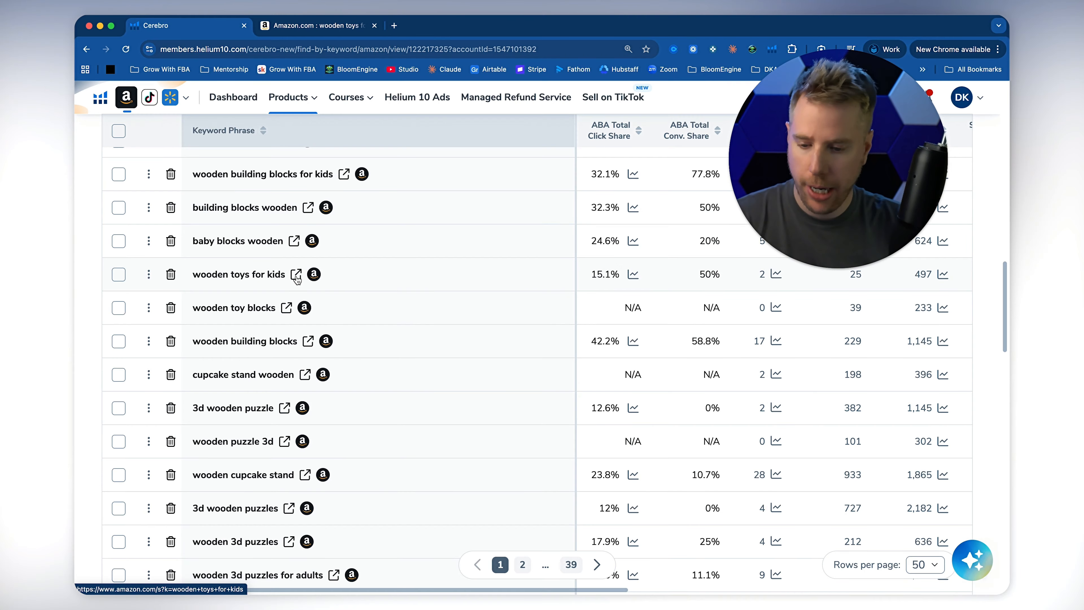
Step: Open the Amazon search results for "cupcake stand wooden" and "carved wooden boxes", returning to the Cerebro keyword list after each
scroll(297, 294, "down", 1)
left_click(304, 347)
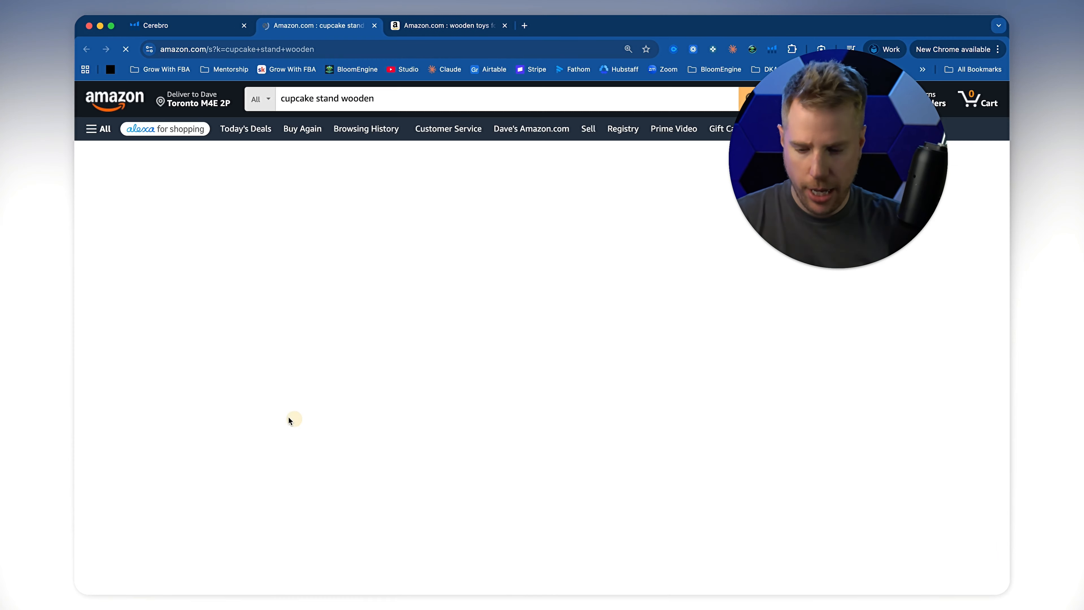
key("super+1")
scroll(294, 342, "down", 10)
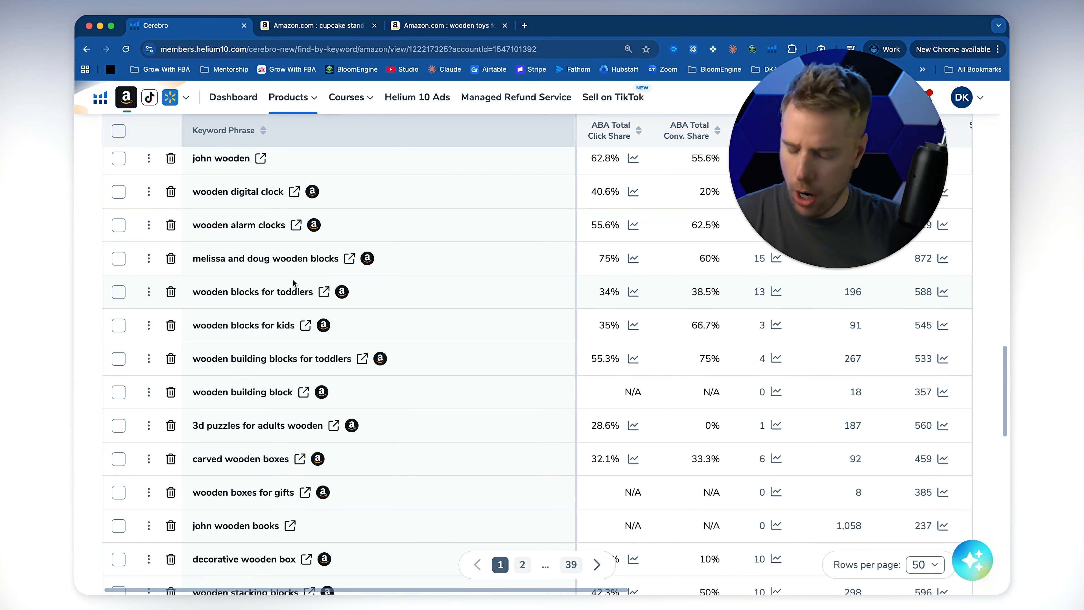
scroll(294, 284, "down", 1)
left_click(299, 409)
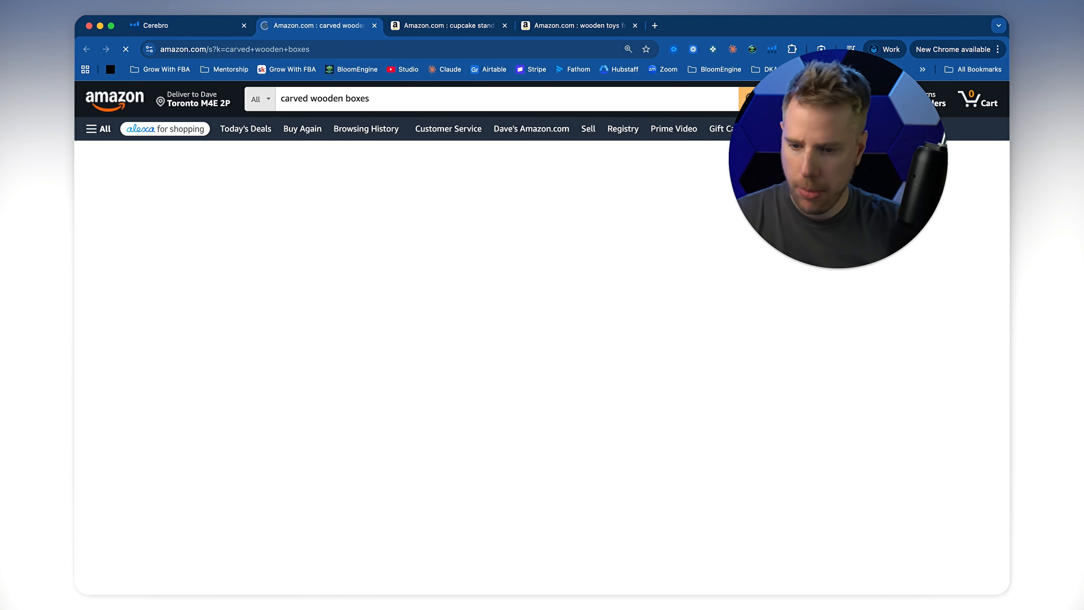
key("super+1")
Step: Open the Amazon search results for the keyword "wooden food display" and return to the Cerebro keyword list
scroll(273, 483, "down", 4)
scroll(273, 483, "down", 3)
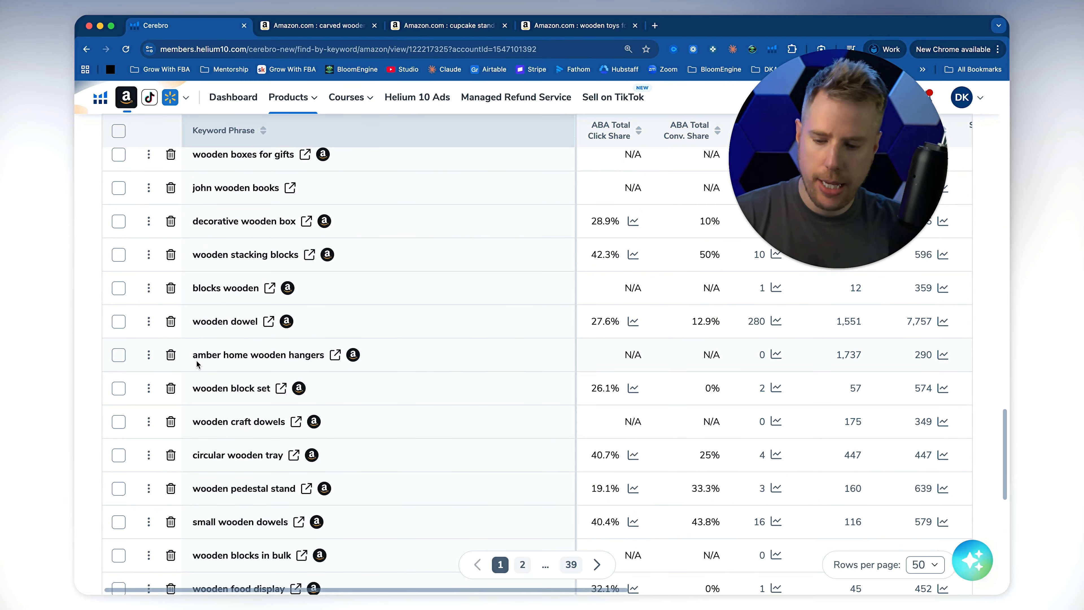
mouse_move(265, 355)
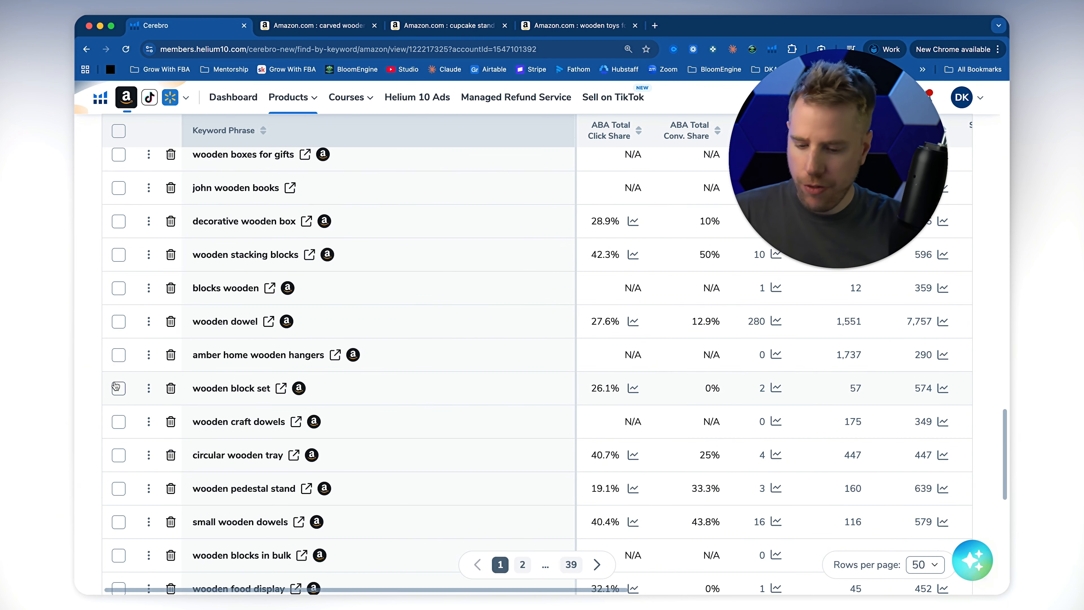
scroll(115, 386, "down", 3)
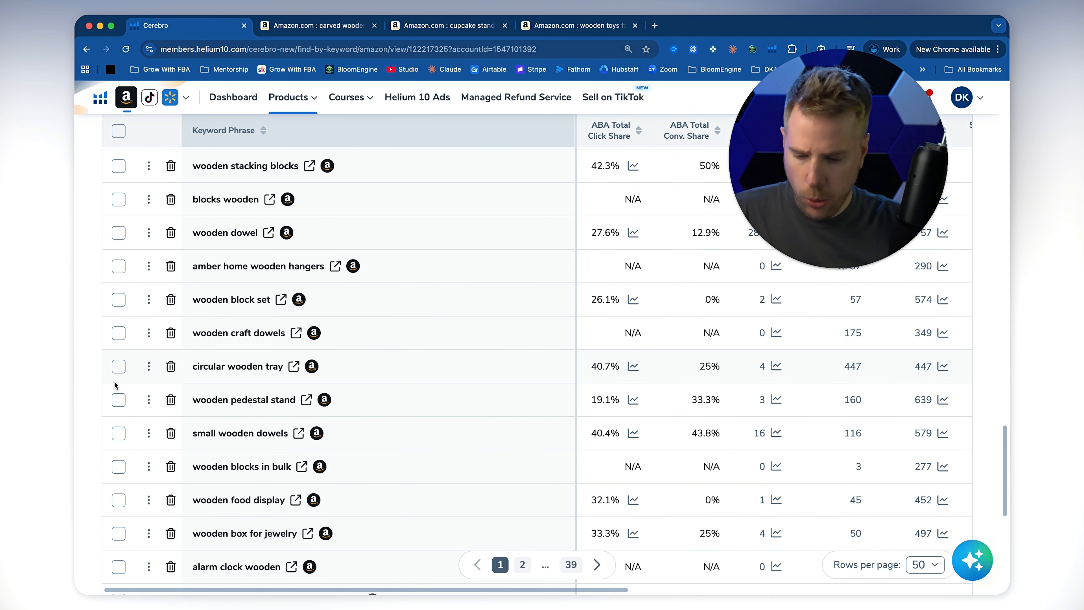
left_click(295, 499)
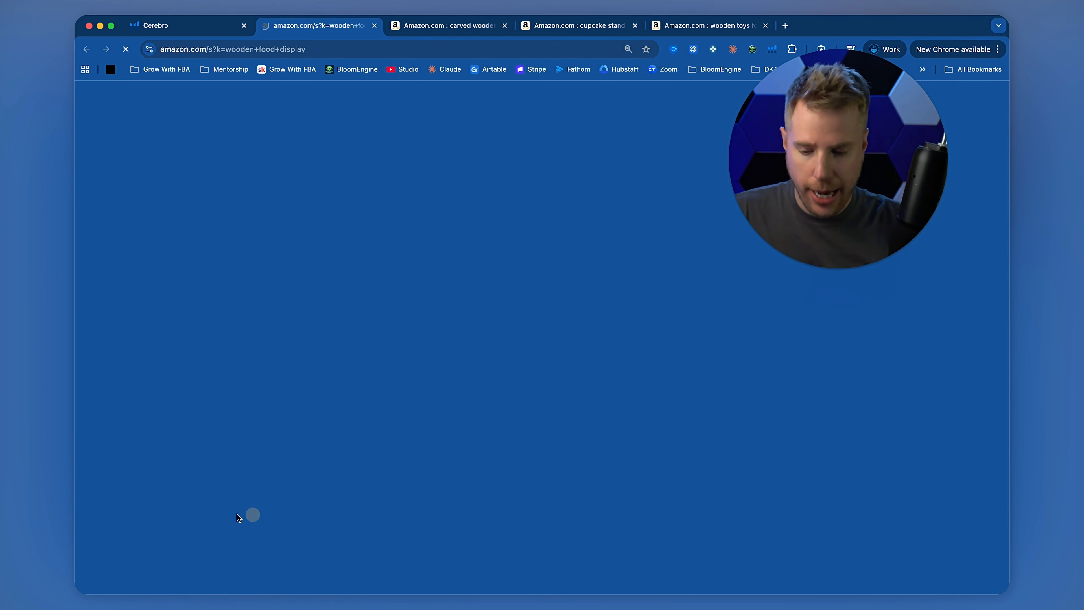
key("super+1")
Step: Open the Amazon search results for the keyword "wooden tiered stand" and return to the Cerebro keyword list
scroll(226, 253, "down", 6)
mouse_move(226, 253)
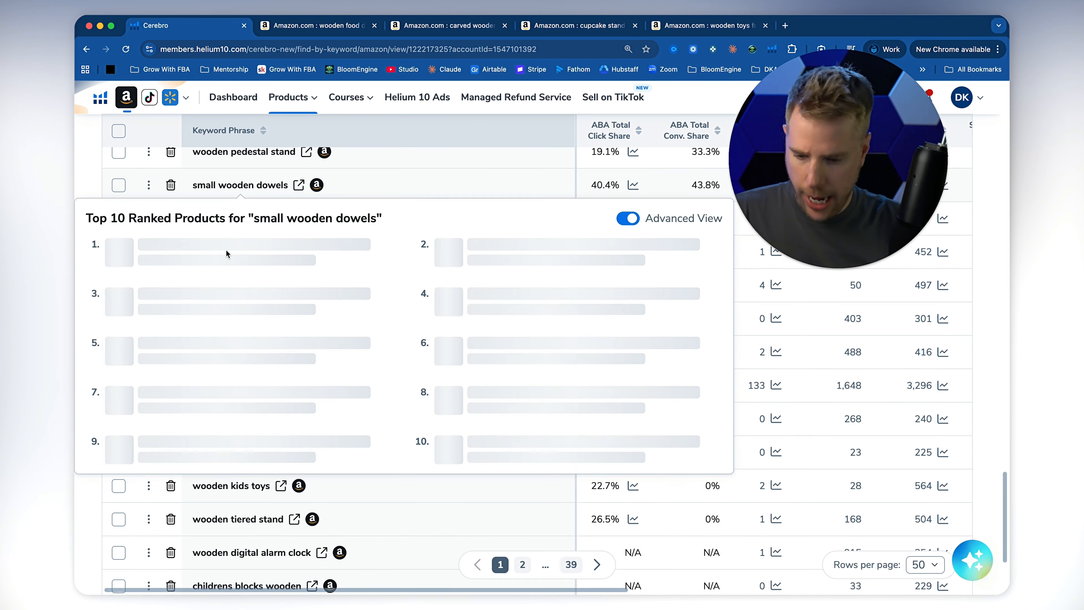
left_click(87, 528)
left_click(293, 510)
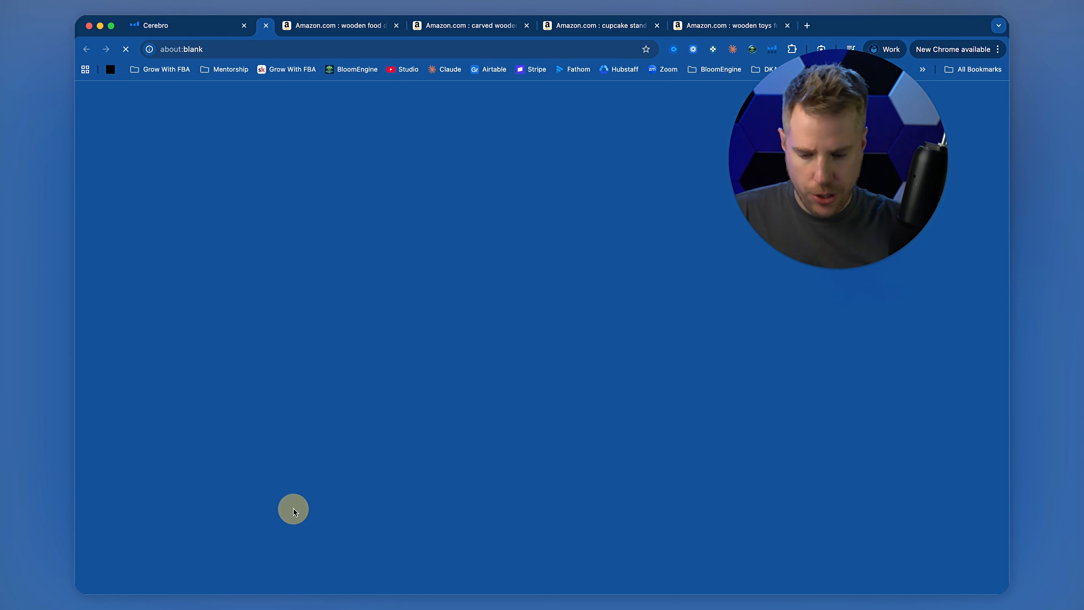
left_click(191, 25)
Step: Examine the filtered "wooden" keywords' metrics, including keyword sales, search volume, suggested PPC bid and competing products
scroll(300, 371, "up", 10)
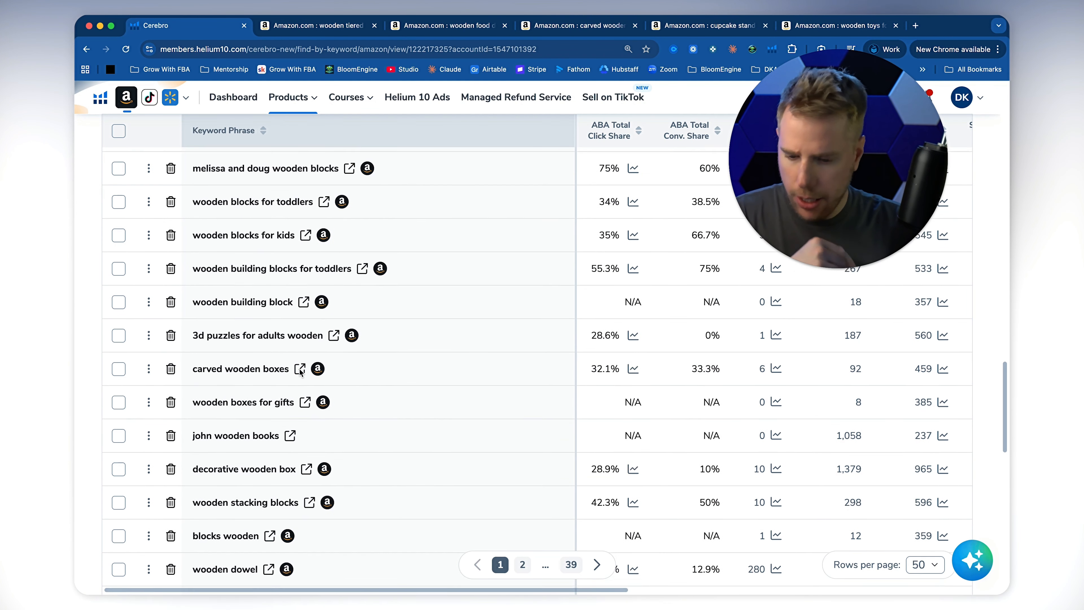
scroll(300, 371, "down", 1)
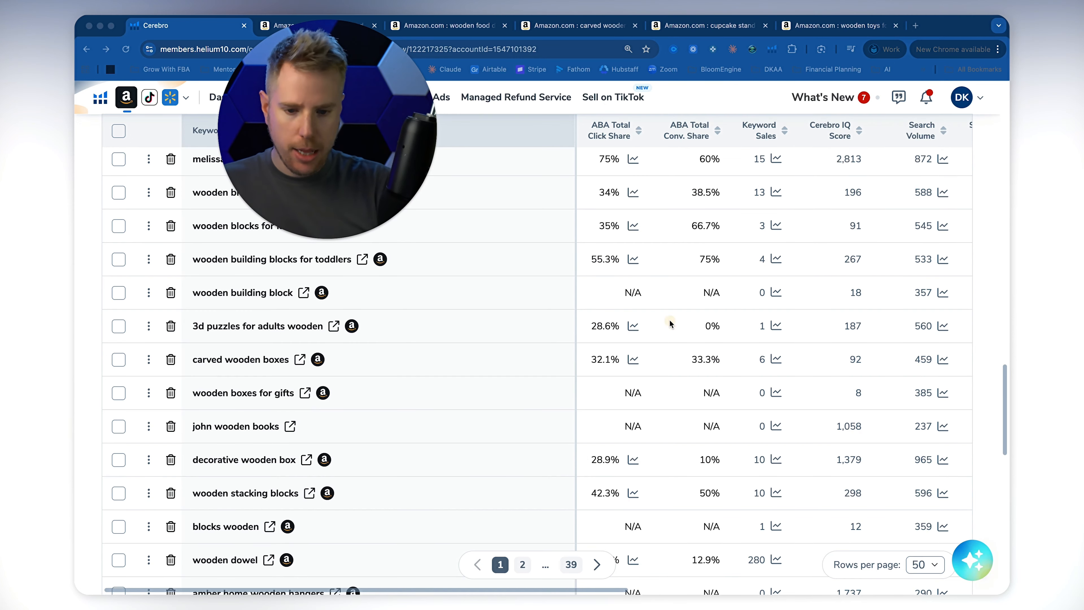
scroll(691, 299, "right", 10)
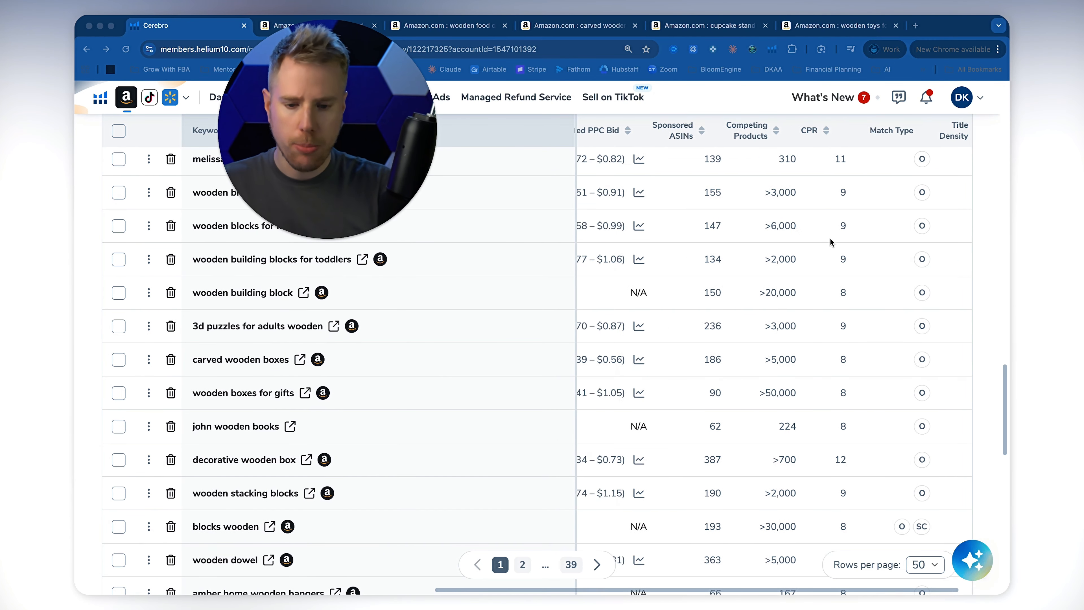
scroll(830, 242, "left", 10)
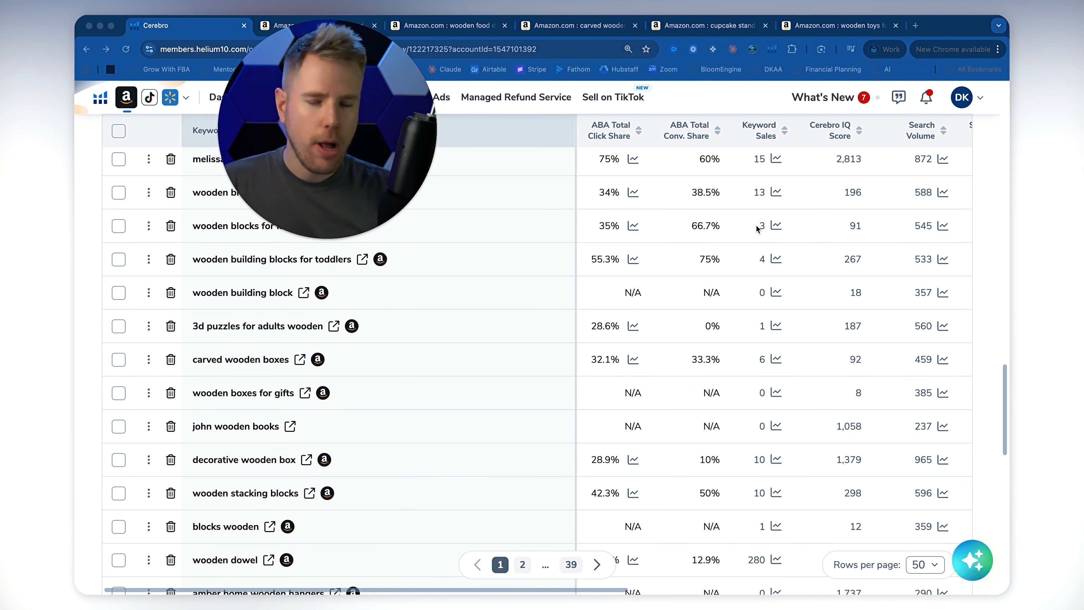
scroll(931, 149, "up", 10)
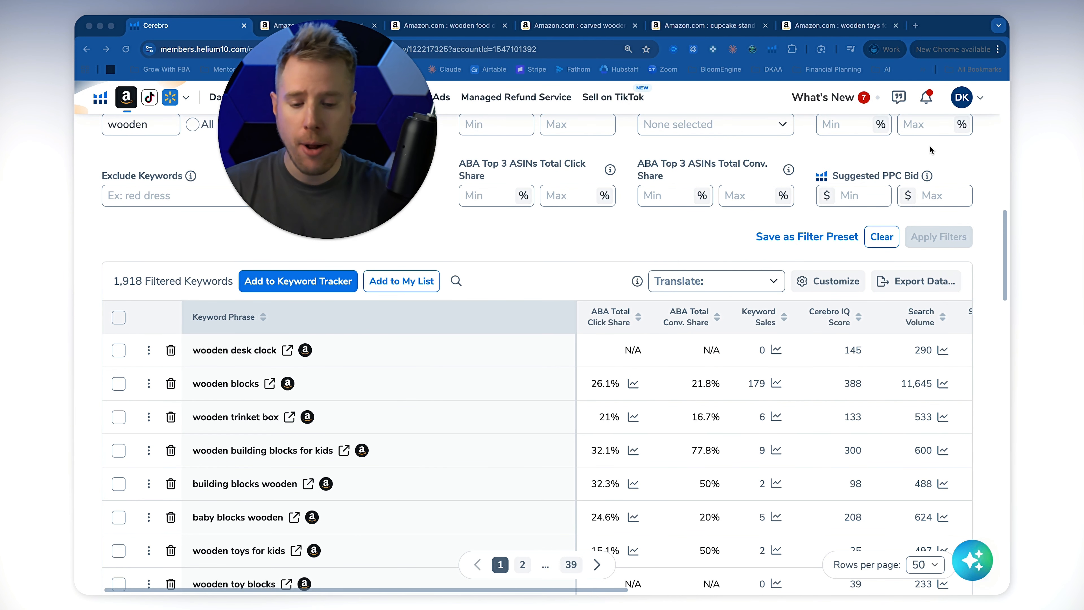
scroll(703, 451, "right", 5)
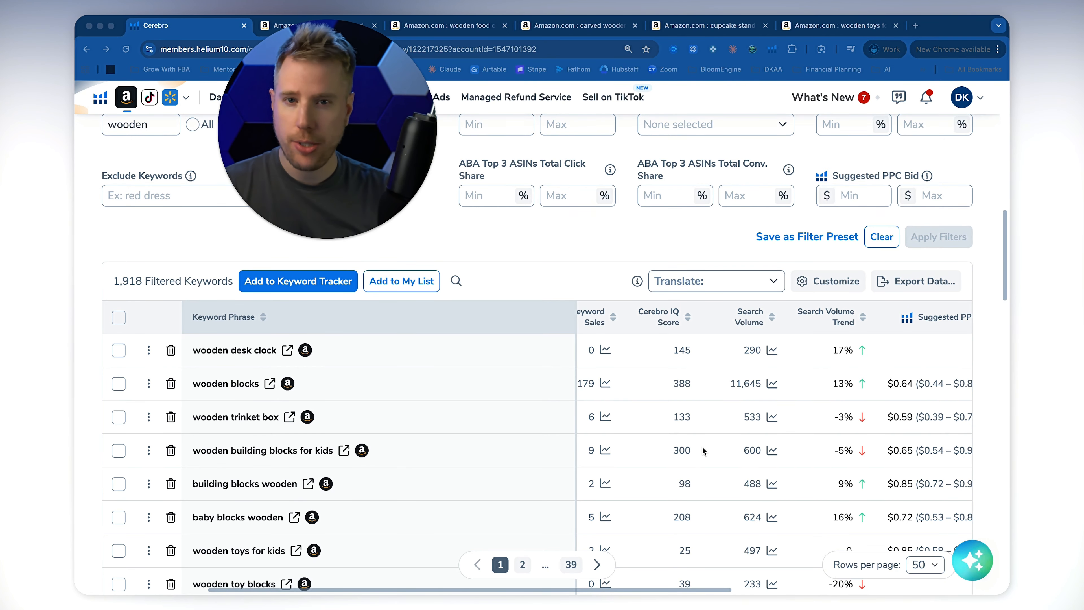
Step: Switch to the "wooden tiered stand" Amazon results and examine the listed products' designs, prices, reviews and recent purchases
left_click_drag(323, 125, 818, 409)
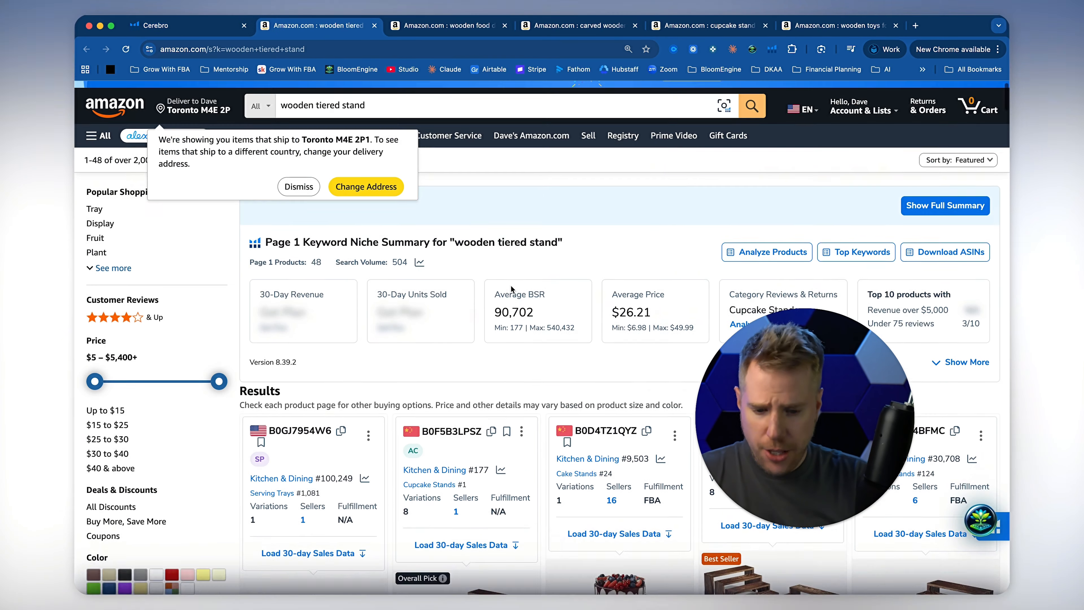
scroll(512, 289, "down", 3)
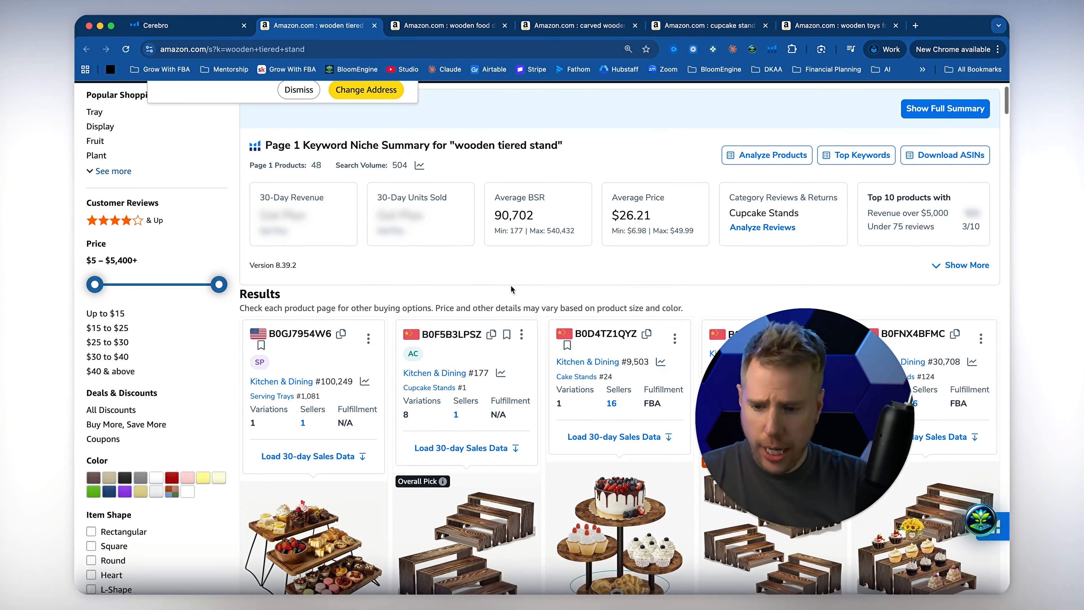
scroll(512, 289, "up", 3)
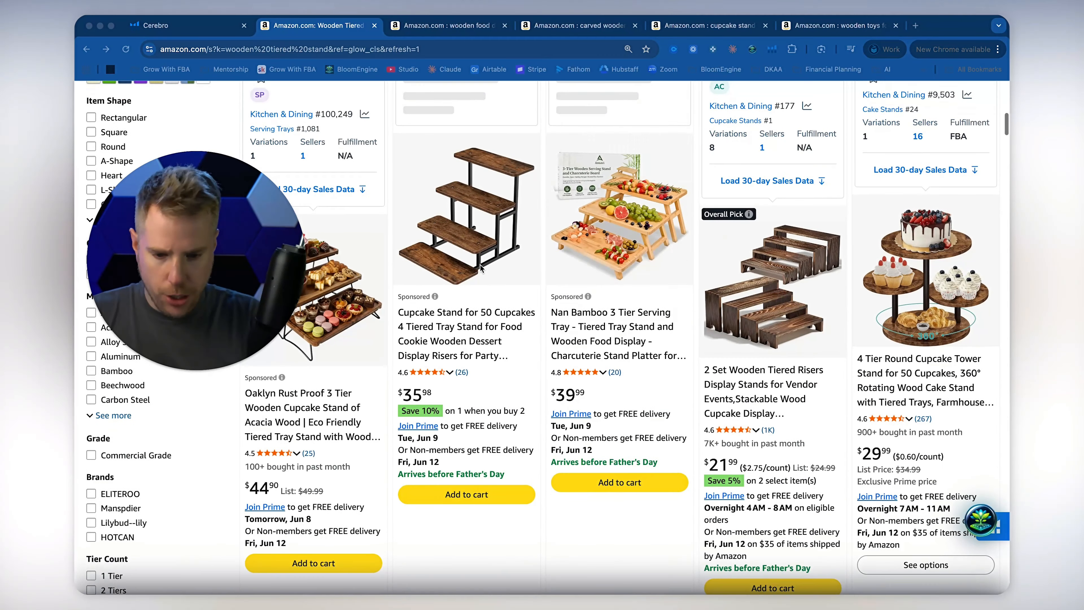
scroll(481, 268, "down", 3)
scroll(481, 268, "up", 2)
scroll(481, 268, "down", 3)
scroll(481, 268, "down", 9)
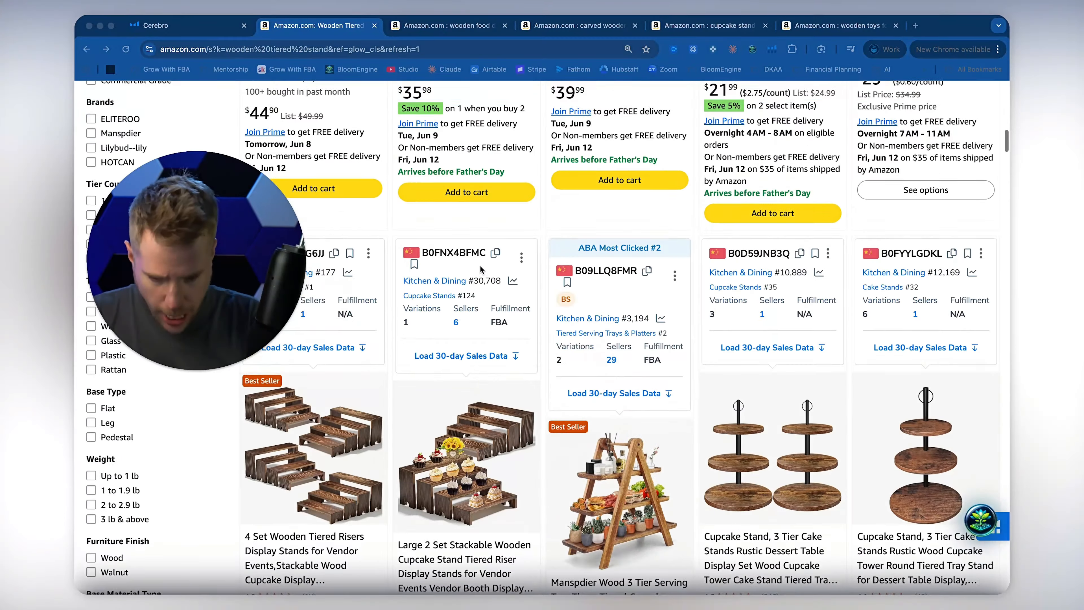
scroll(481, 268, "up", 1)
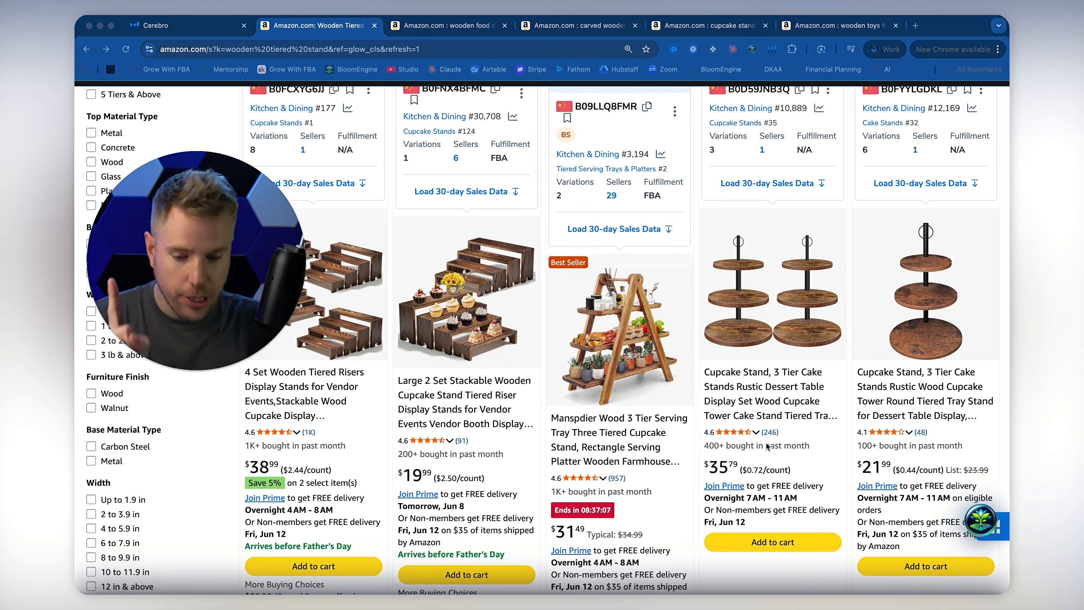
scroll(767, 446, "down", 10)
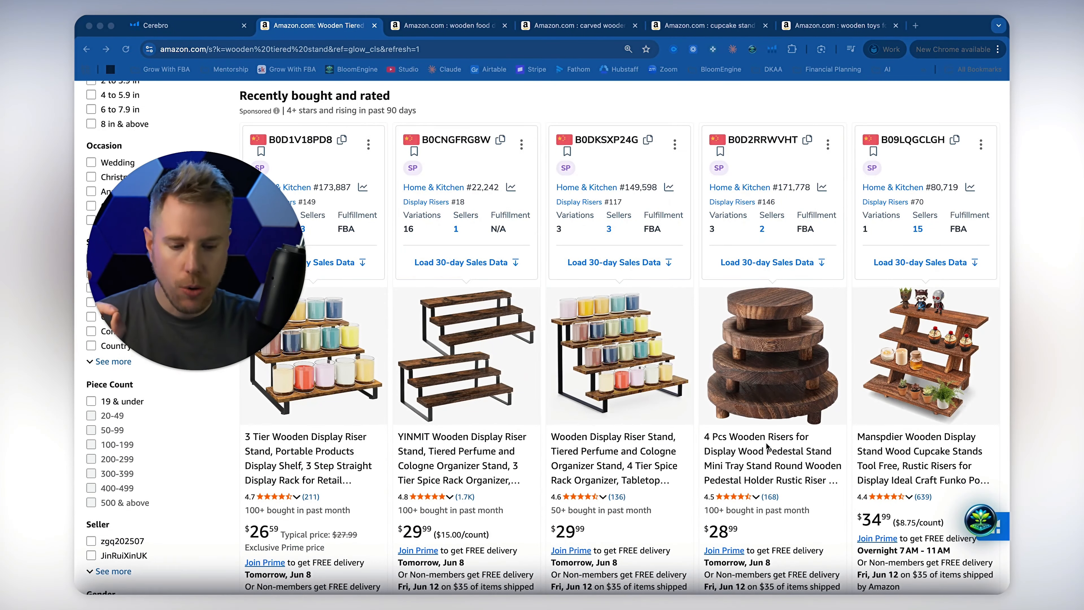
scroll(767, 446, "down", 15)
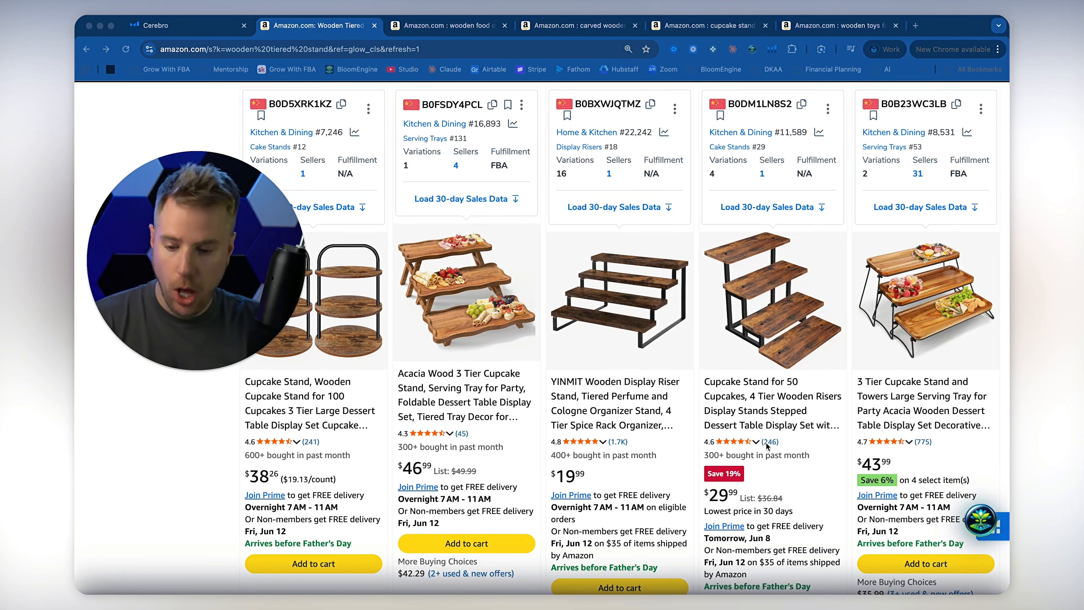
scroll(767, 445, "down", 8)
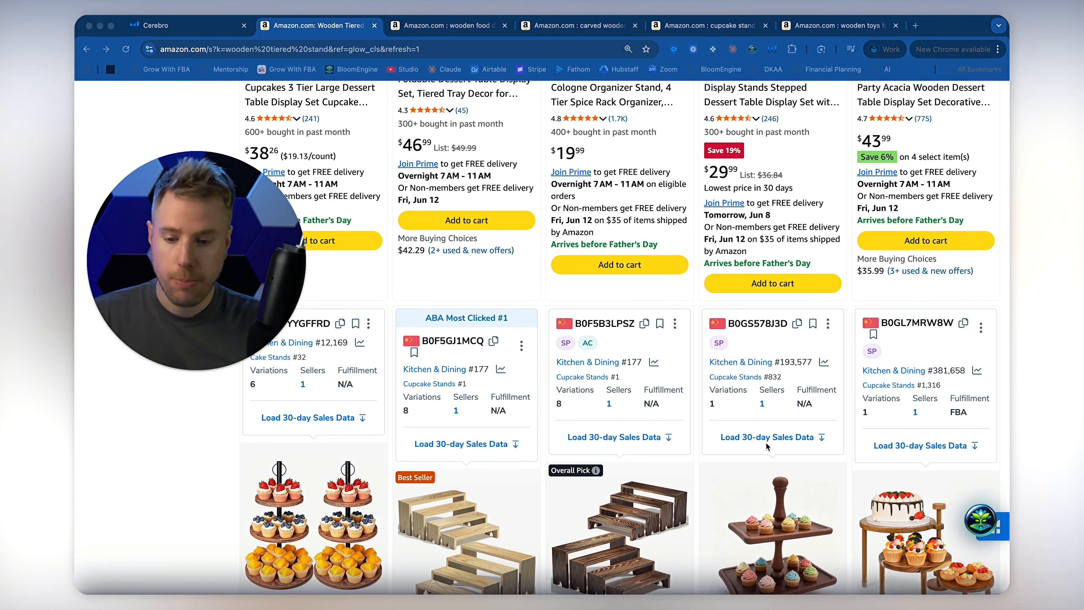
Step: Run the Helium 10 extension's Xray Amazon Product Research on the "wooden tiered stand" search results
left_click(775, 50)
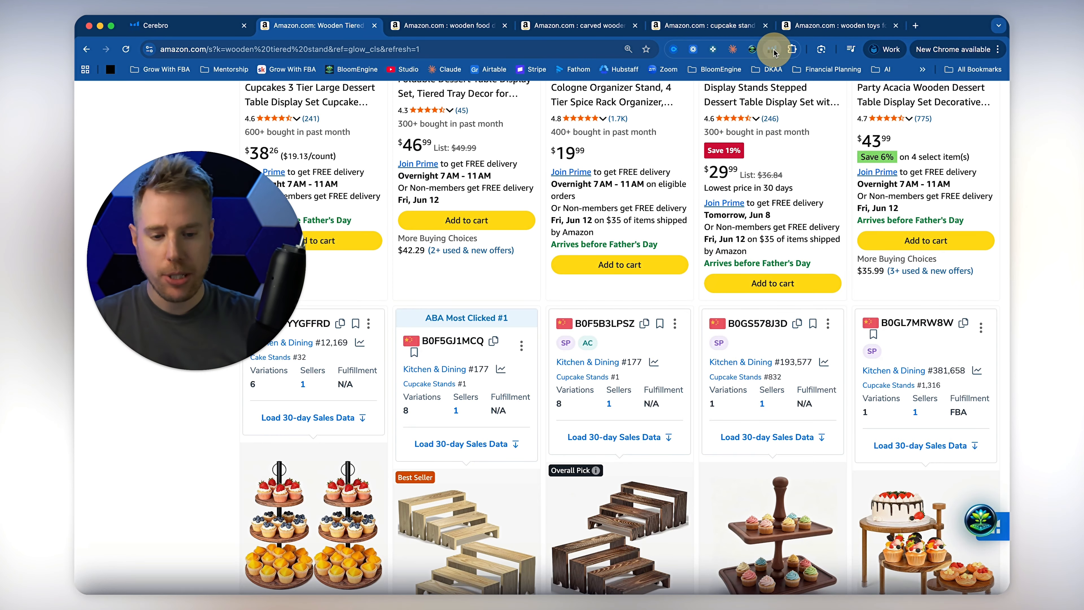
scroll(709, 166, "down", 3)
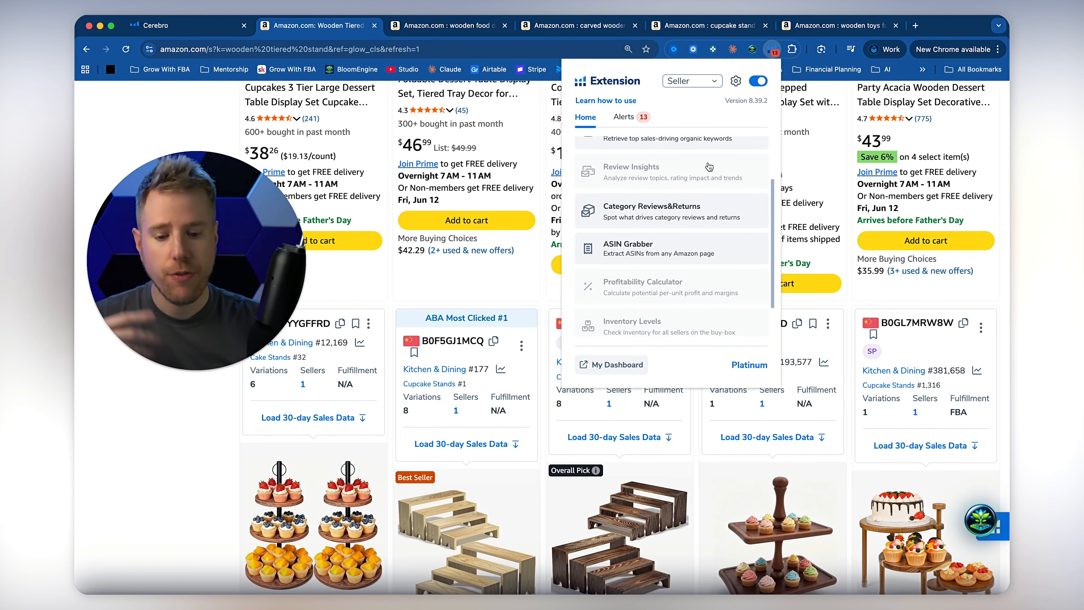
scroll(708, 165, "up", 2)
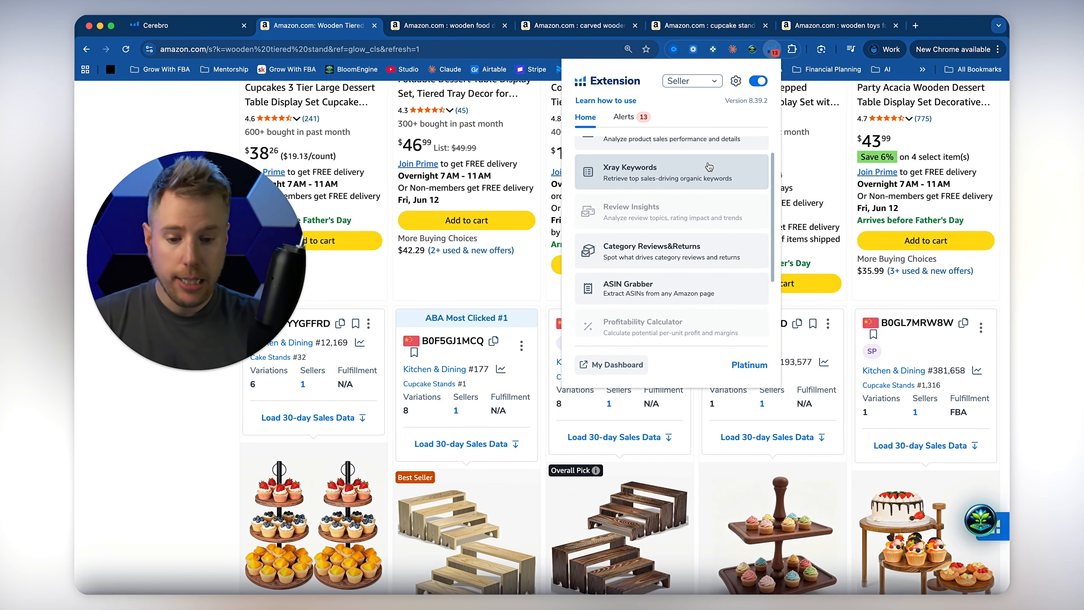
scroll(697, 186, "up", 1)
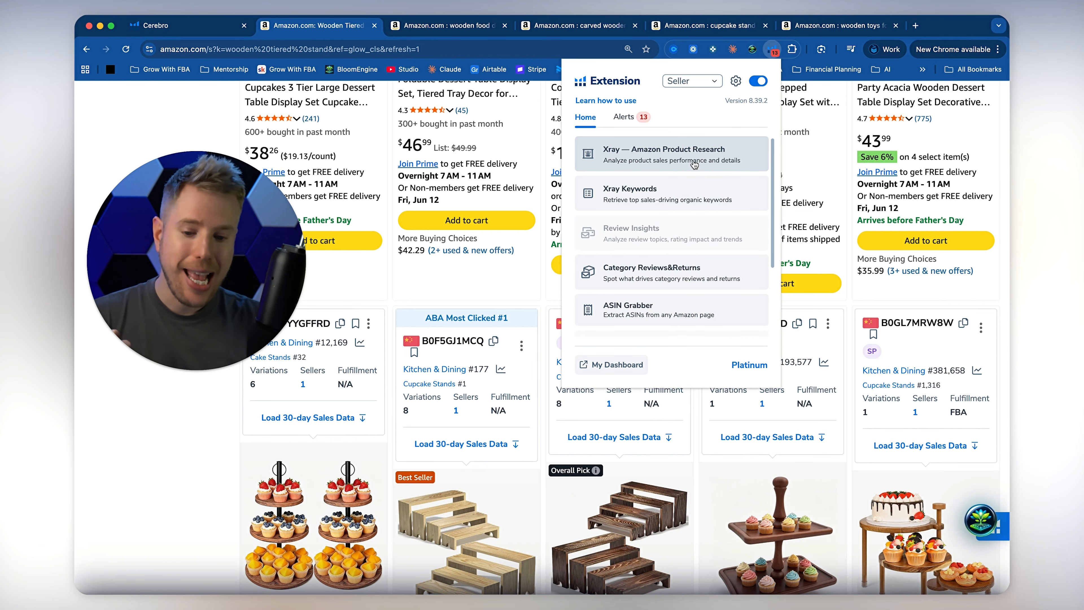
left_click(693, 163)
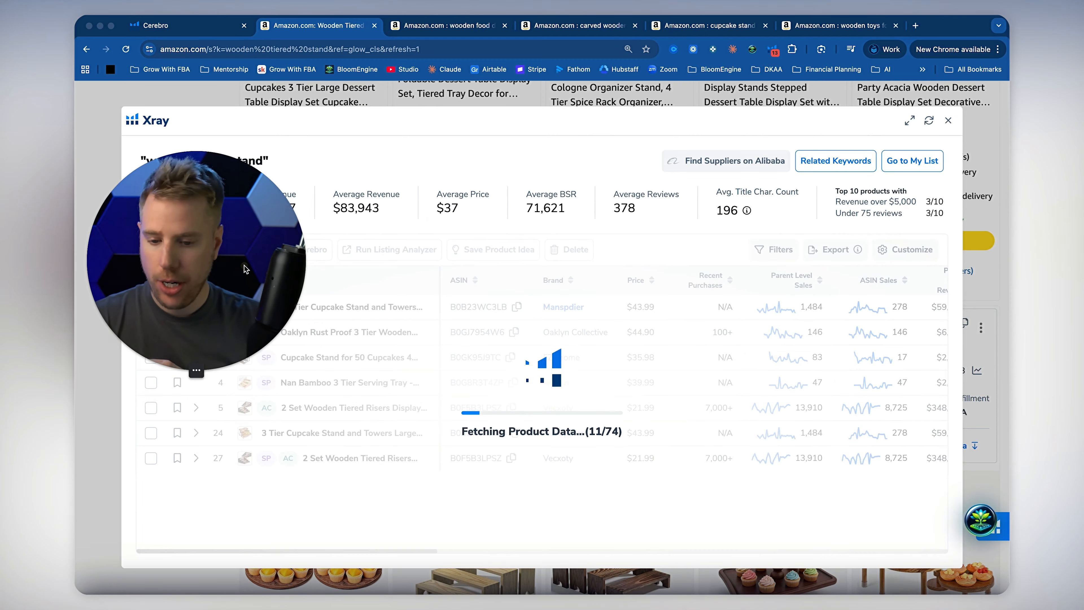
left_click(268, 485)
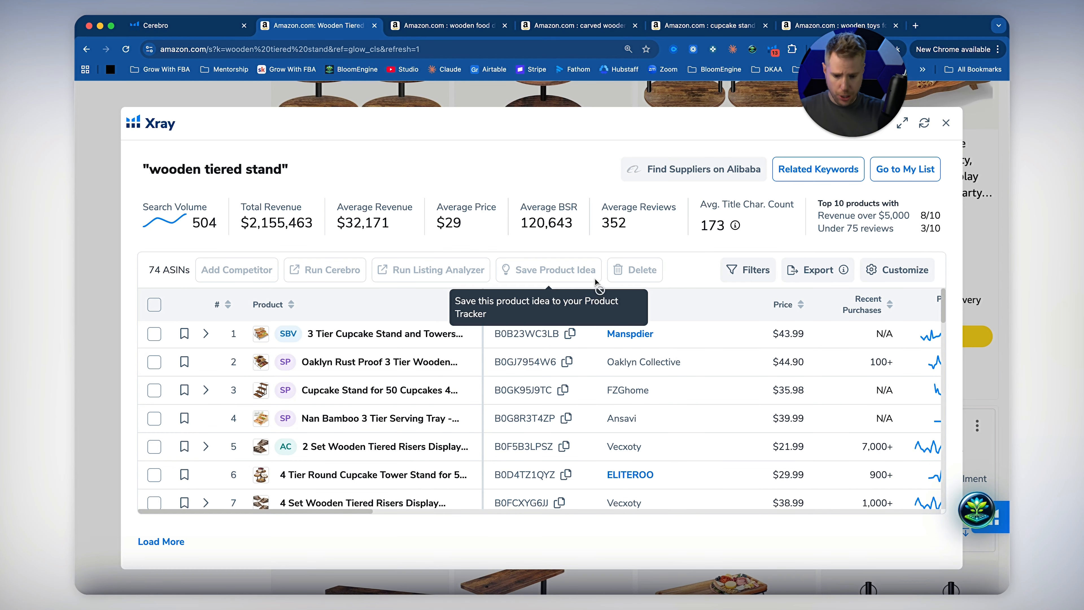
Step: Review the sales, revenue and review columns in the Xray table and load more products into it
scroll(602, 397, "right", 3)
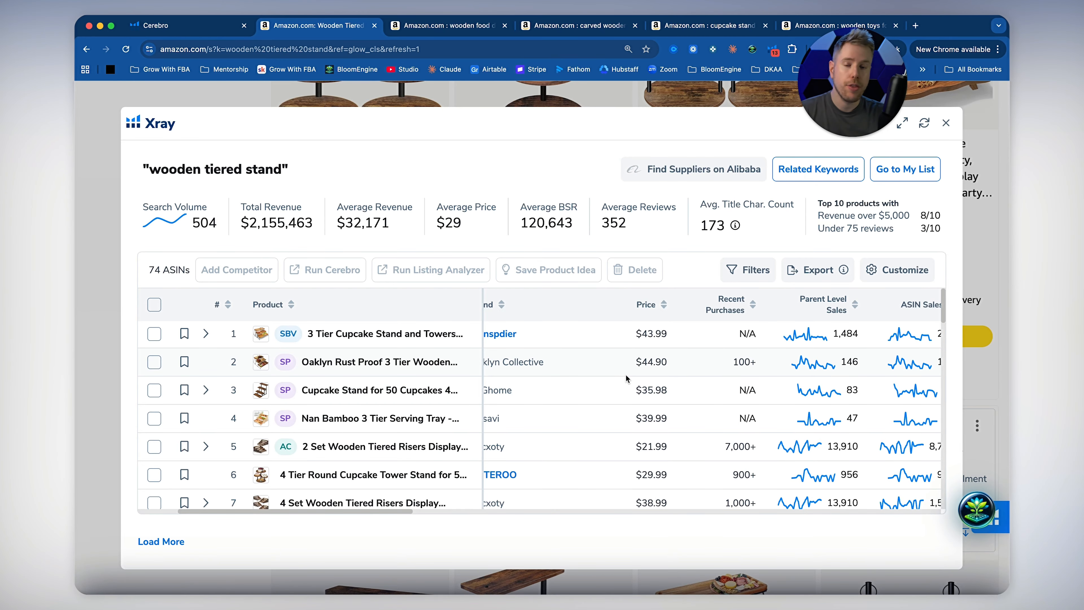
scroll(626, 378, "right", 5)
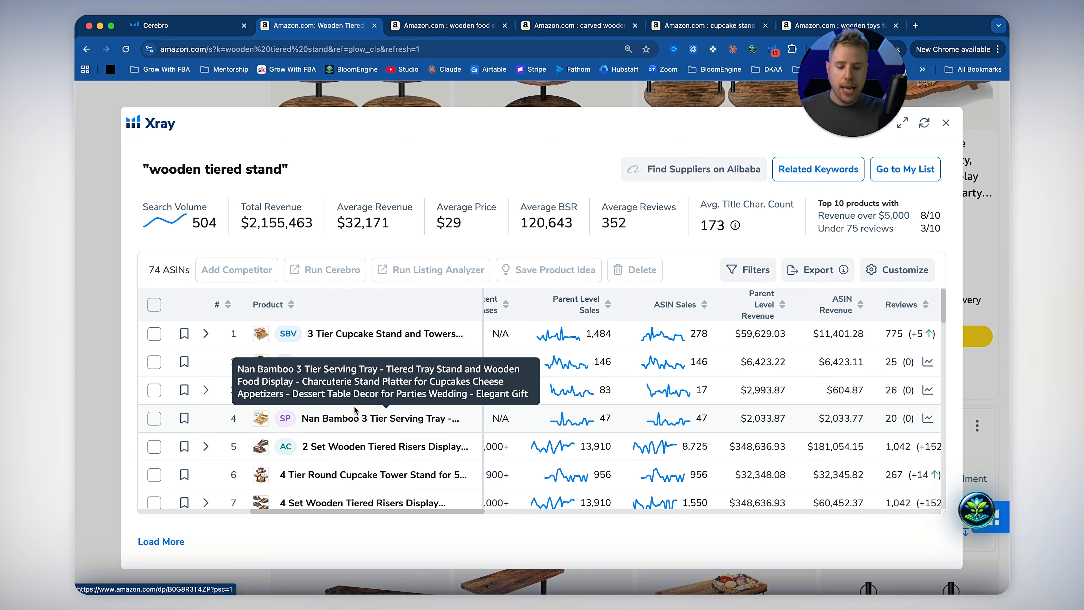
left_click(161, 542)
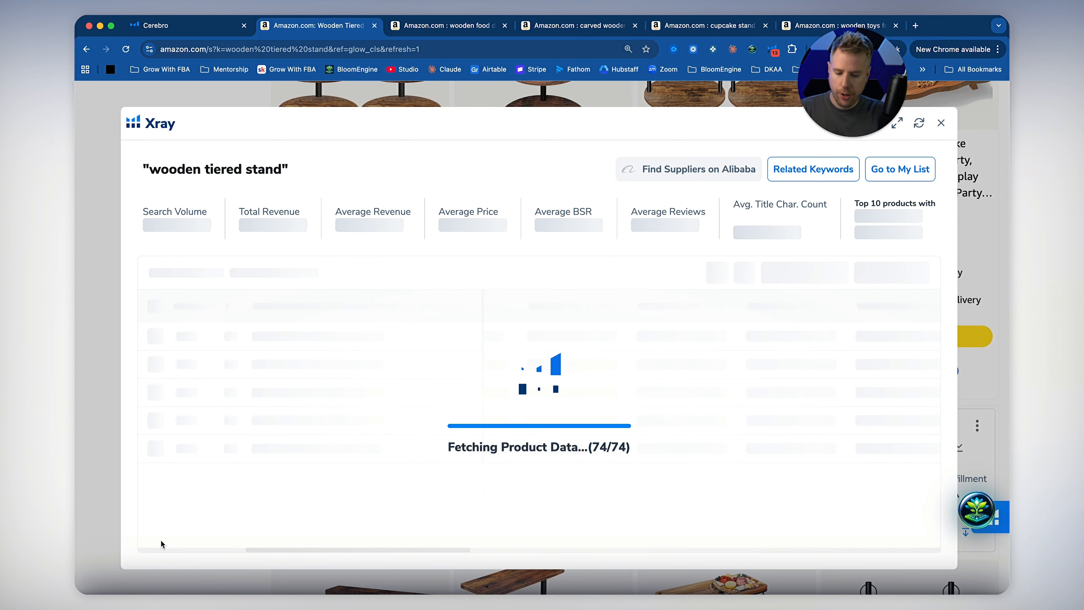
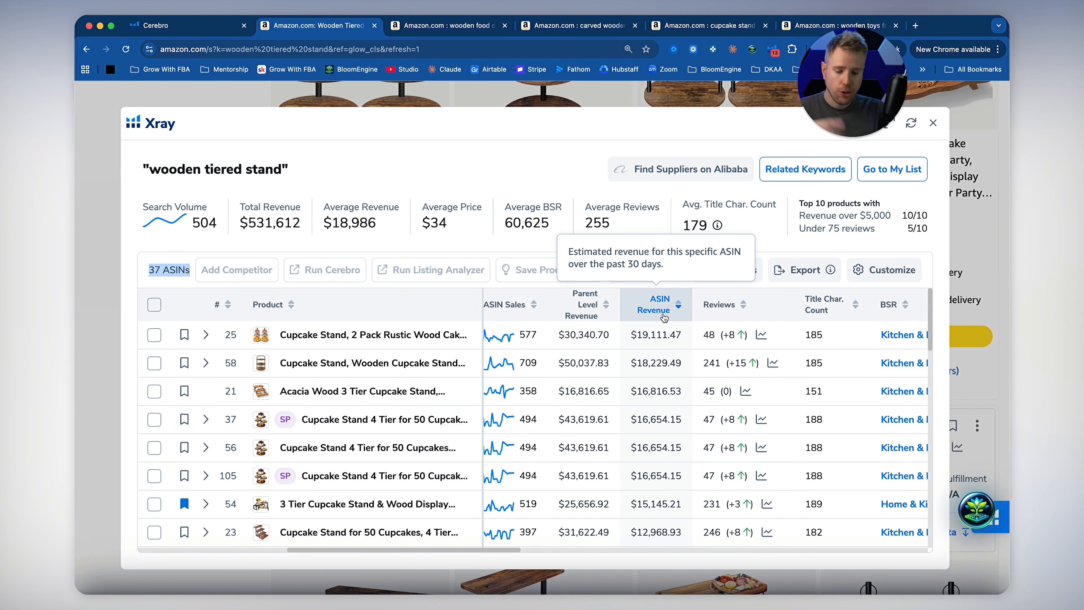
Step: Select the "Cupcake Stand, 2 Pack Rustic Wood" product in the filtered Xray table and bookmark it
scroll(662, 312, "left", 3)
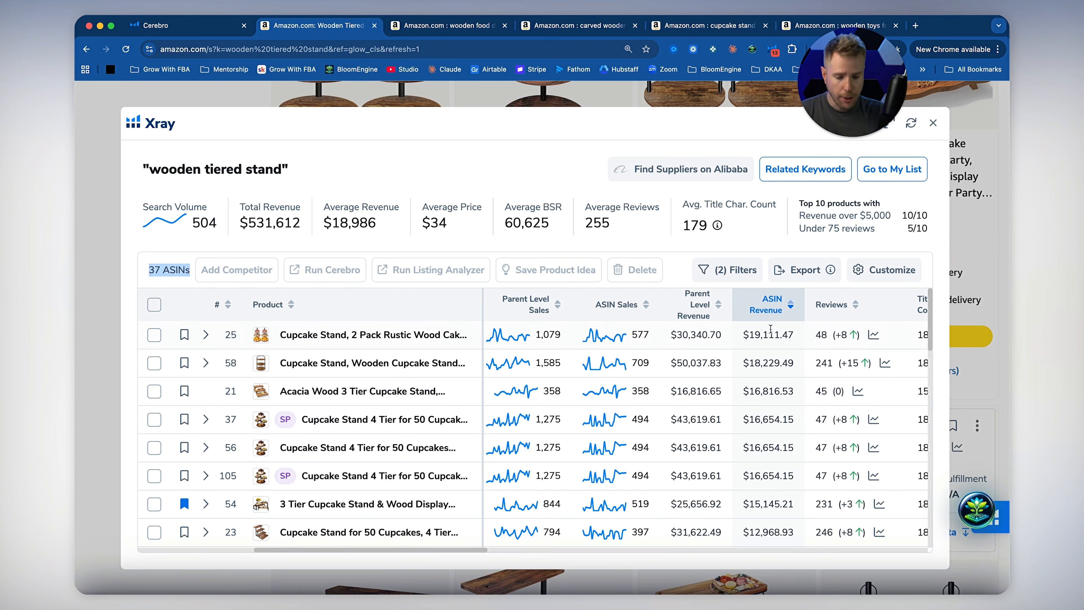
mouse_move(260, 338)
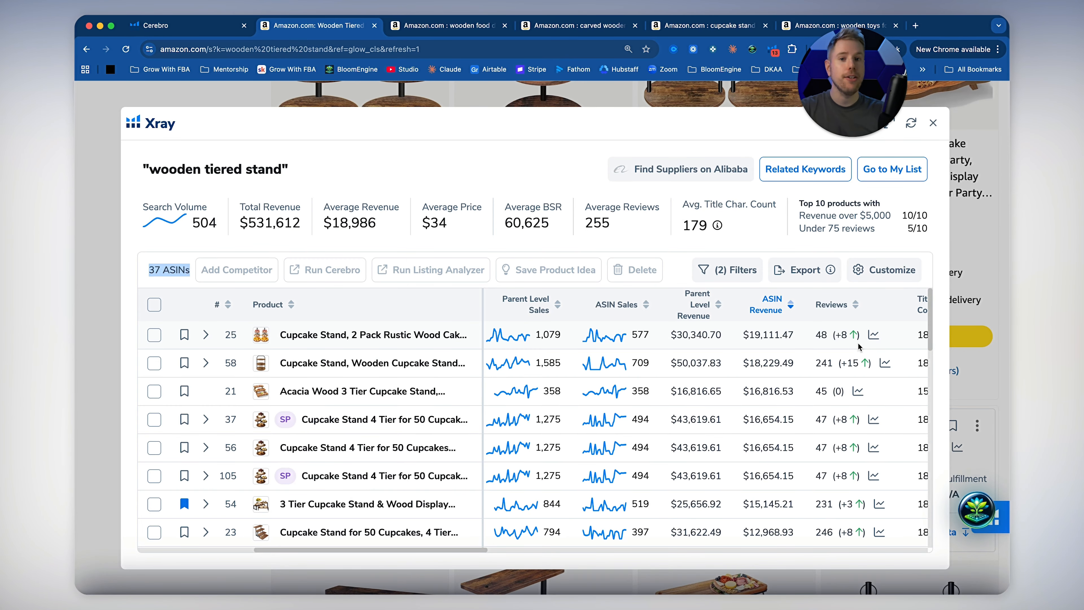
left_click(156, 337)
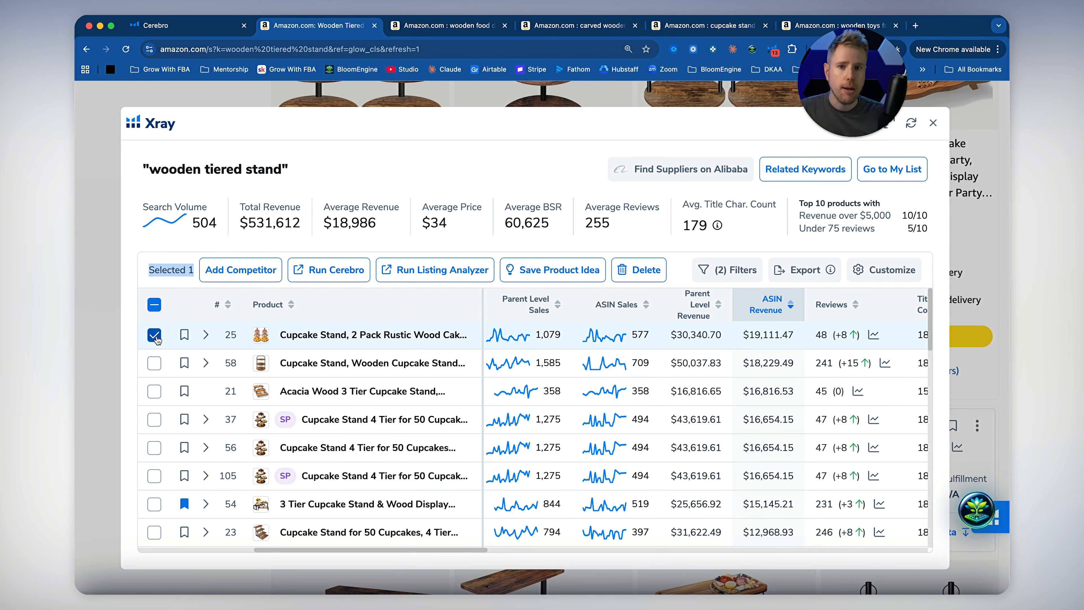
left_click(185, 338)
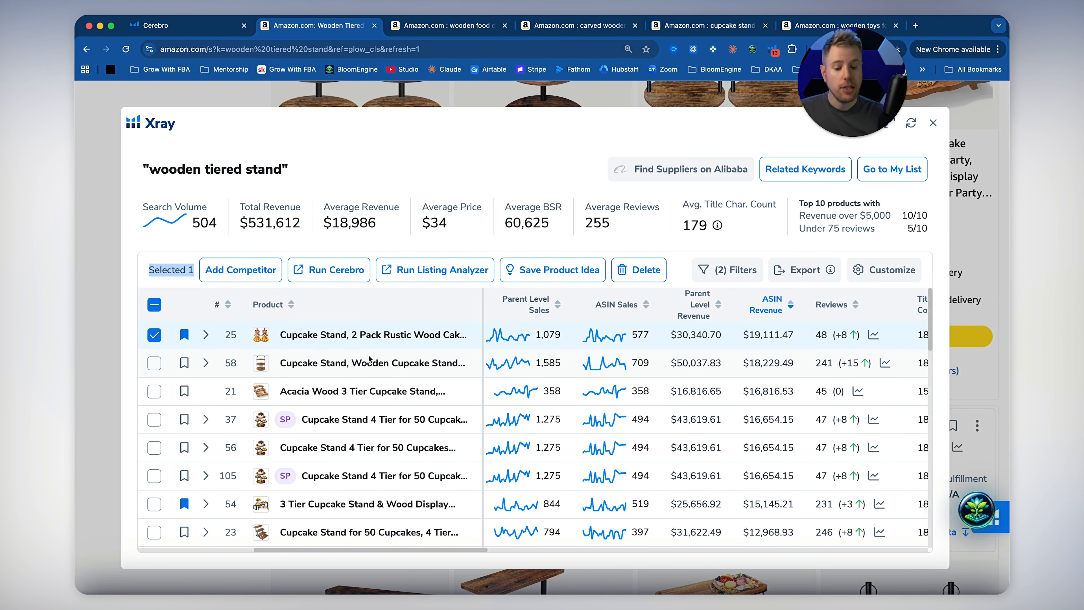
scroll(770, 399, "down", 3)
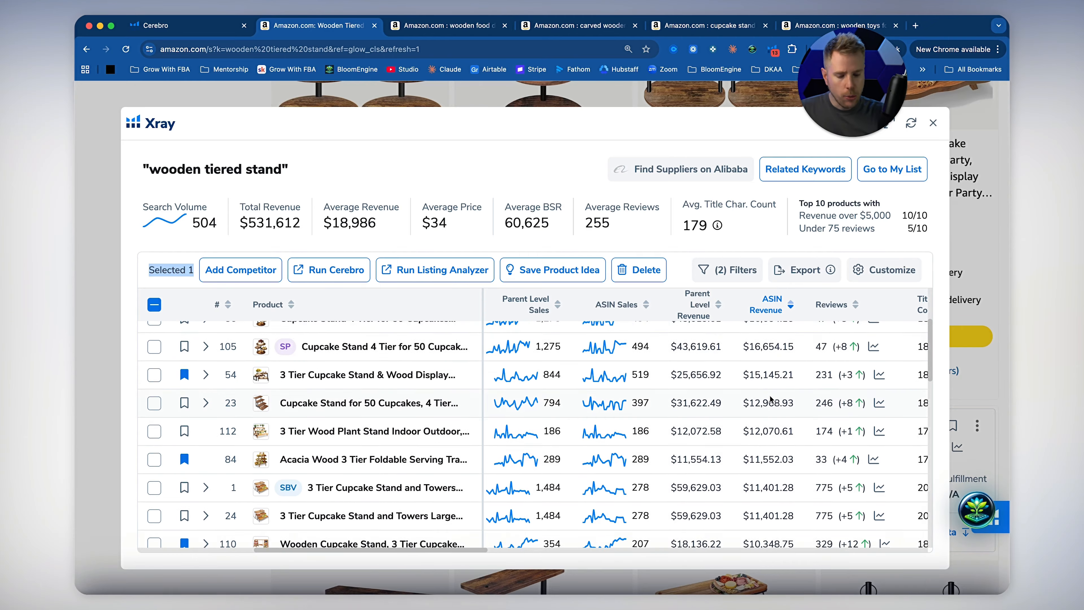
Step: Examine the review counts, title length, BSR, seller country and fee columns for lower-revenue products in the Xray table
scroll(770, 399, "down", 10)
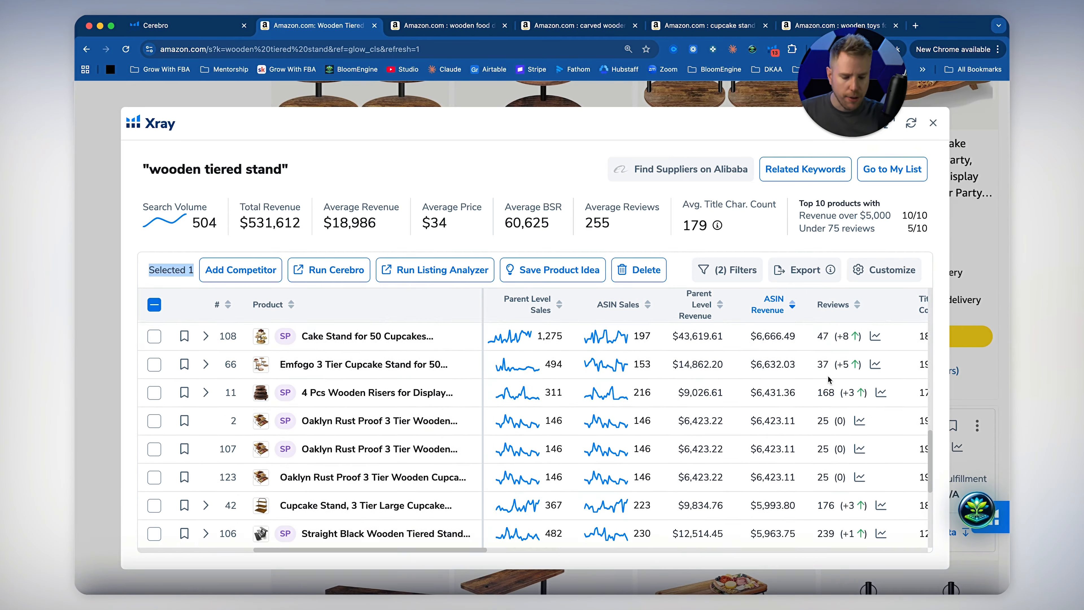
scroll(828, 379, "down", 5)
double_click(826, 381)
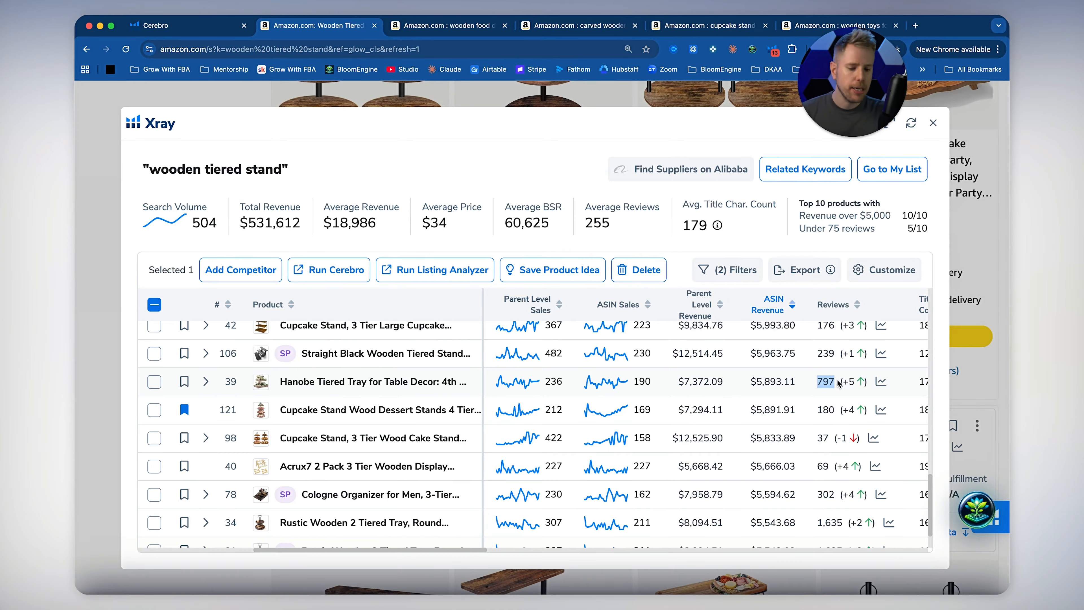
scroll(838, 383, "down", 2)
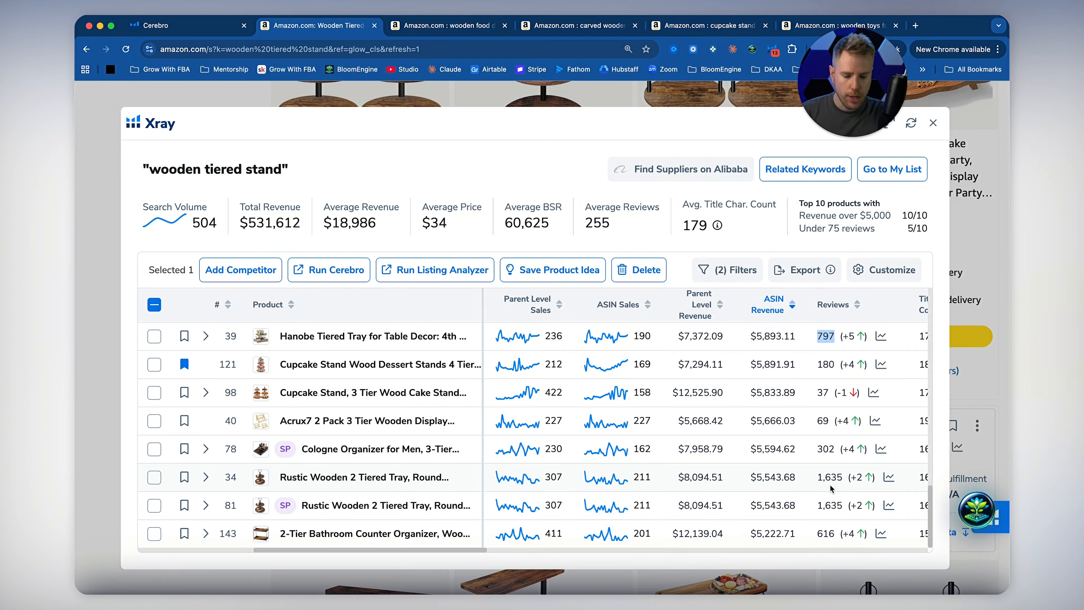
left_click(816, 478)
double_click(816, 478)
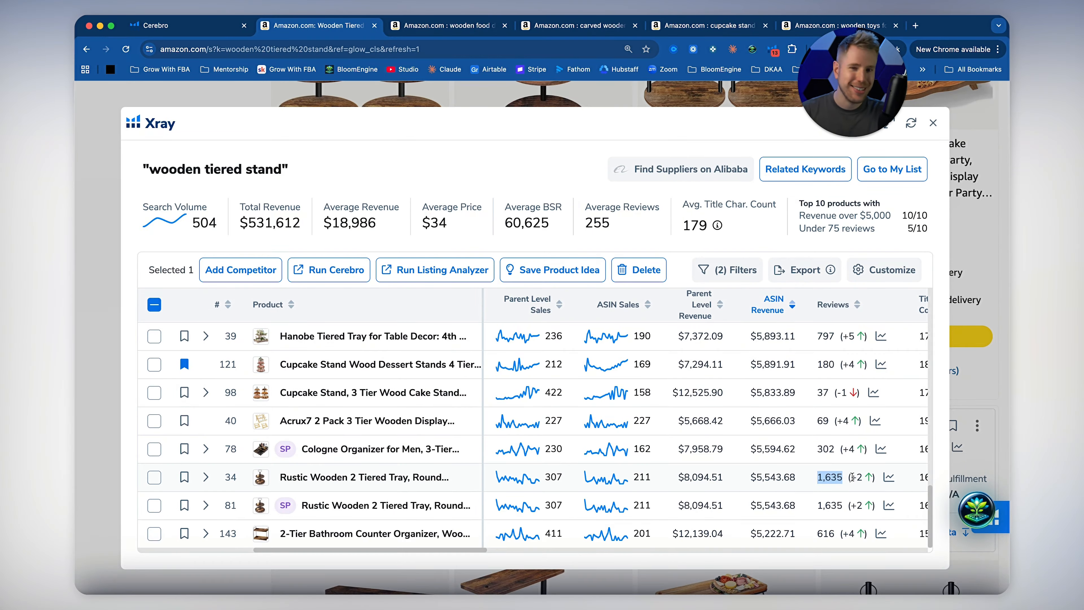
scroll(832, 452, "left", 3)
scroll(806, 430, "right", 10)
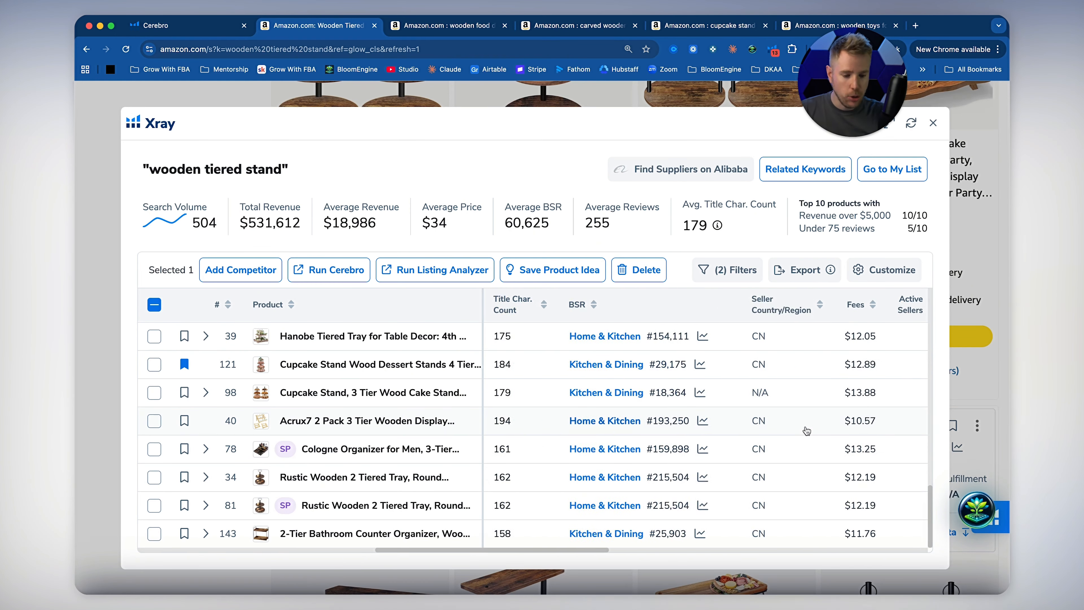
scroll(773, 426, "left", 5)
scroll(770, 429, "up", 5)
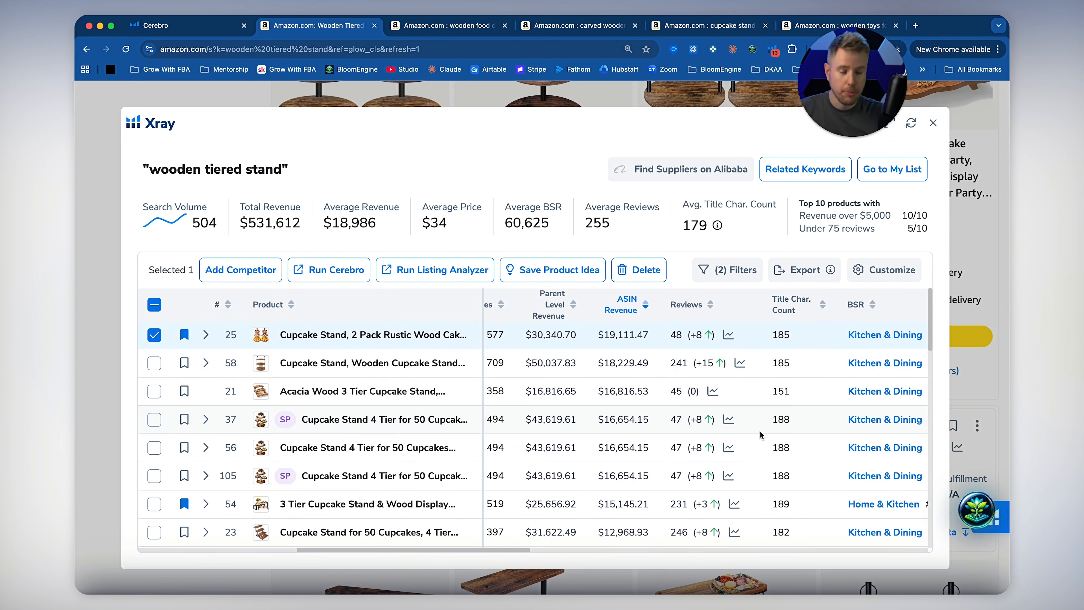
Step: Bookmark the "Cupcake Stand, Wooden Cupcake Stand" and "Acacia Wood 3 Tier Cupcake Stand" products in the Xray table
scroll(687, 414, "left", 4)
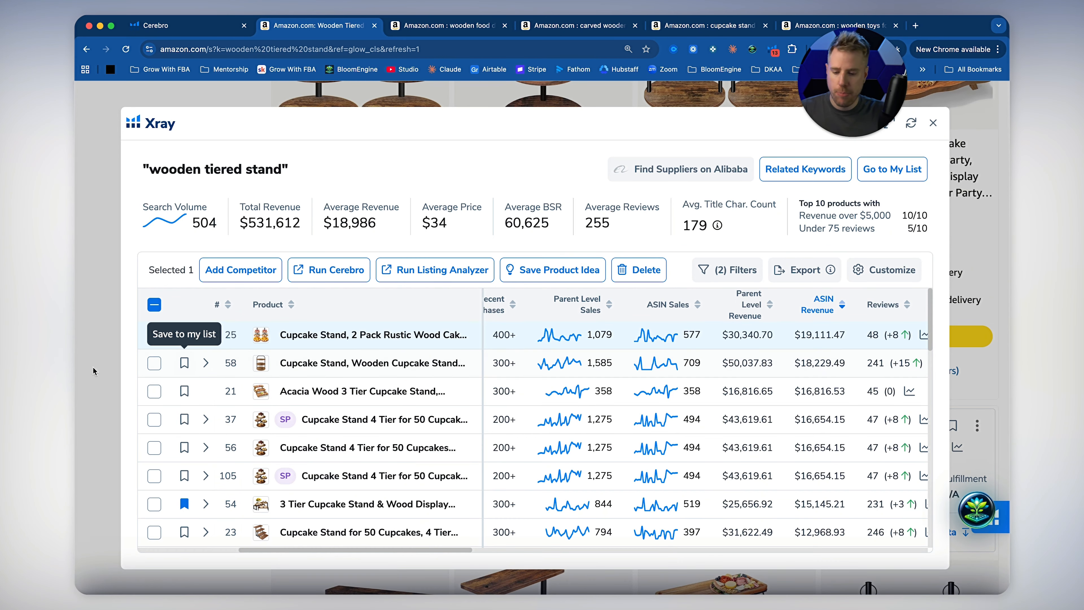
mouse_move(264, 371)
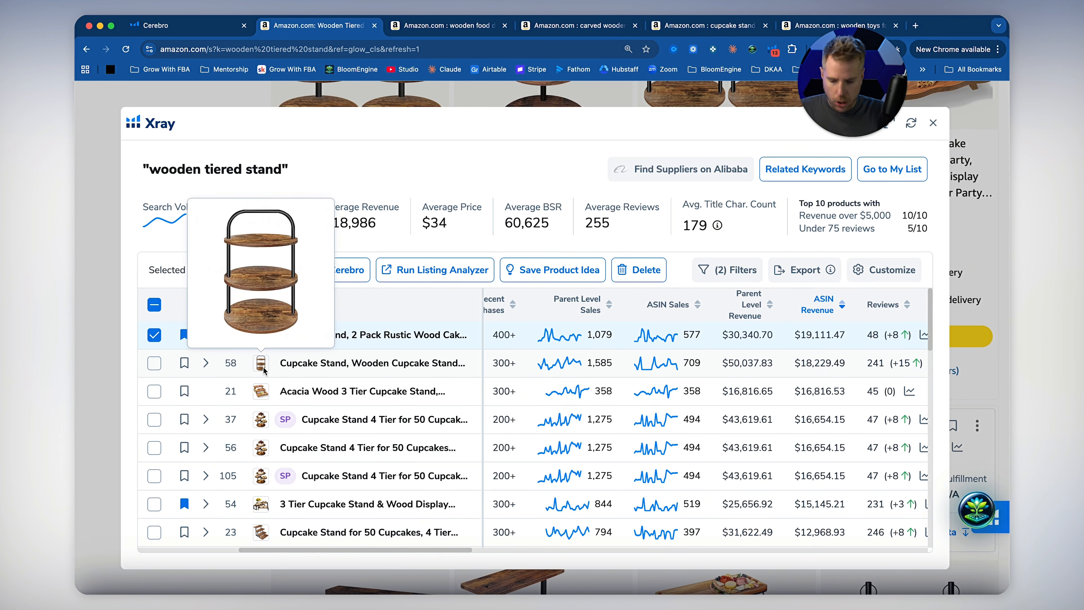
left_click(184, 362)
scroll(808, 362, "right", 3)
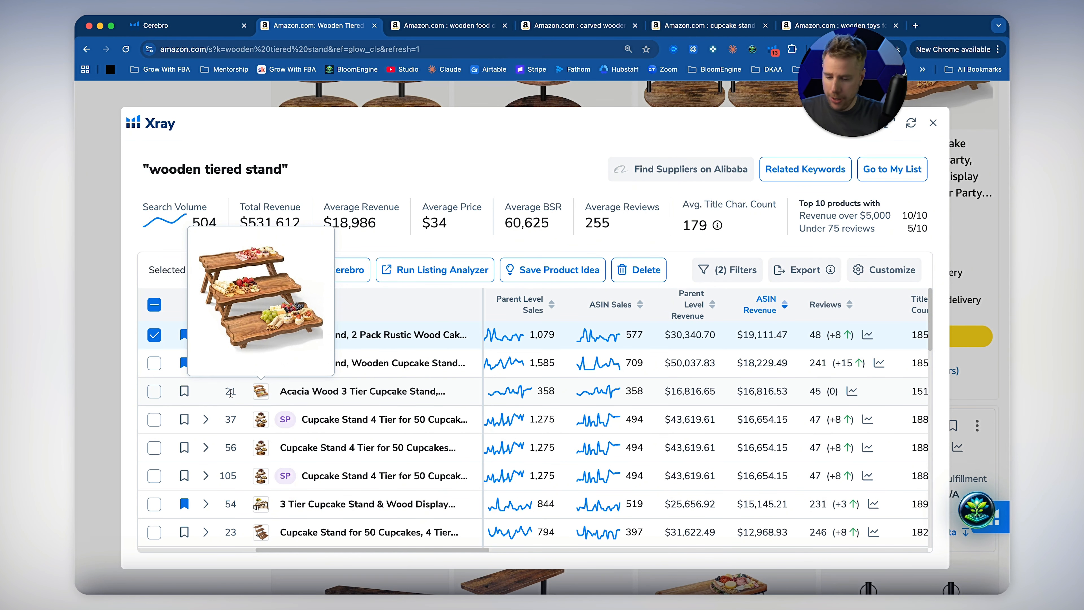
left_click(184, 390)
mouse_move(260, 422)
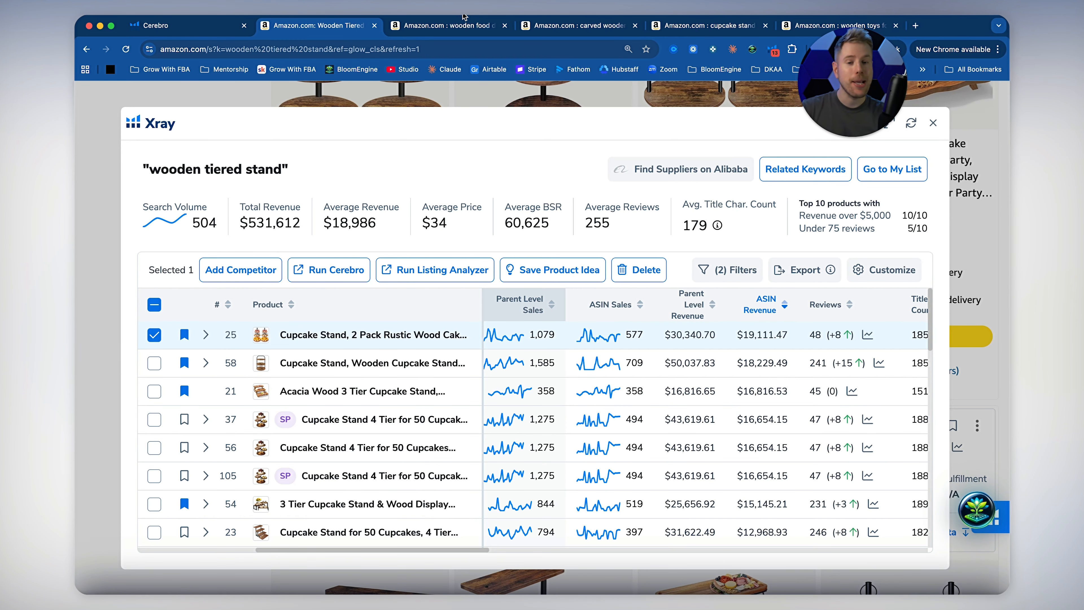
Step: Switch to Cerebro and review the keyword search summary and word frequency for "wooden"
left_click(171, 26)
scroll(272, 304, "up", 5)
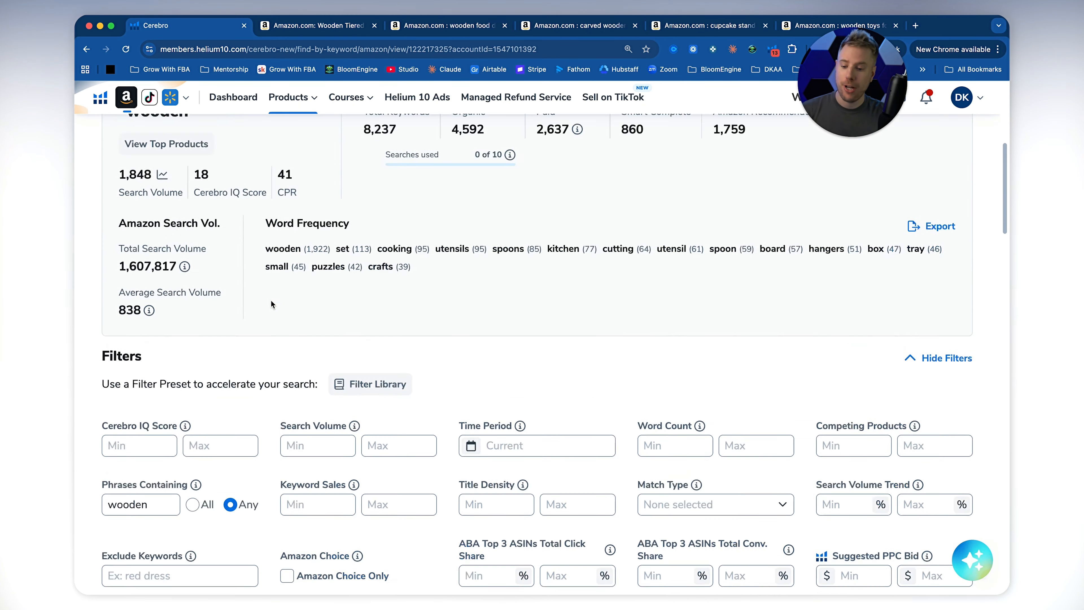
scroll(271, 304, "up", 3)
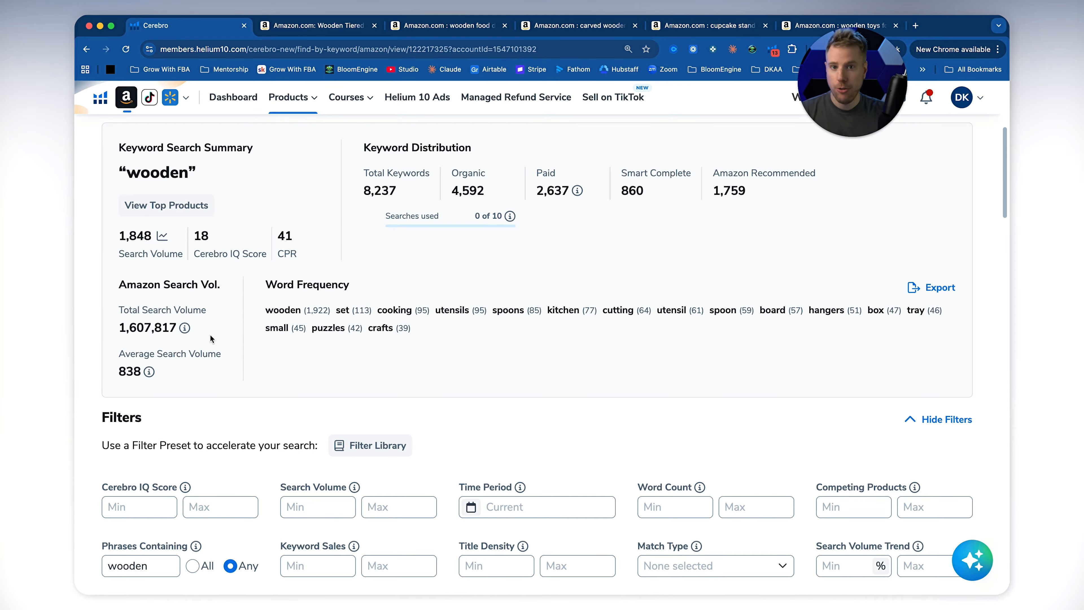
Step: Return to the "wooden tiered stand" Xray table and bookmark the "Cupcake Stand for 50 Cupcakes, 4 Tier" product
left_click(816, 76)
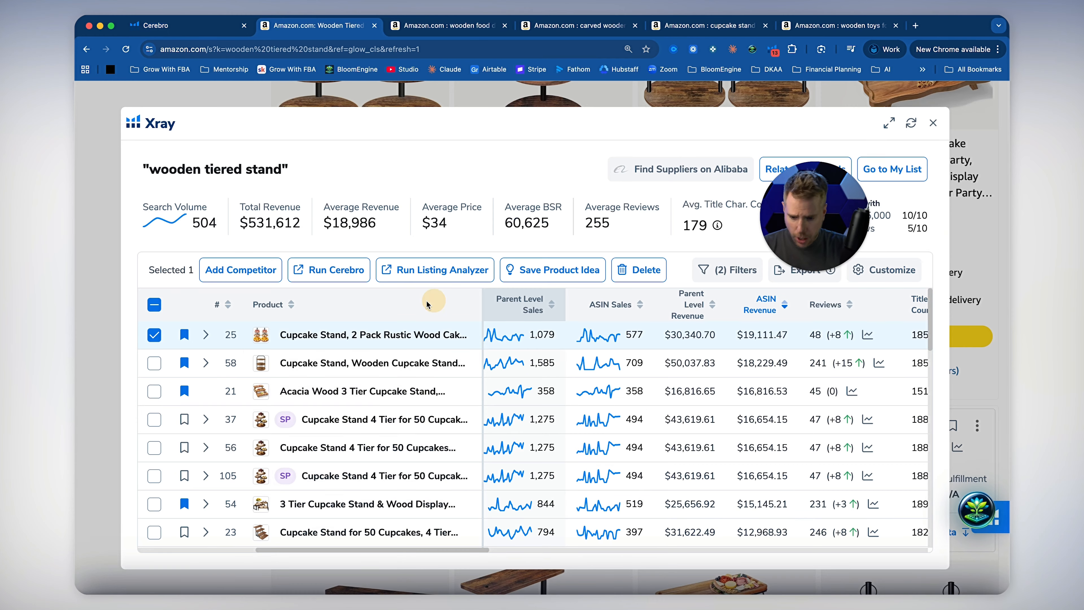
scroll(269, 448, "down", 3)
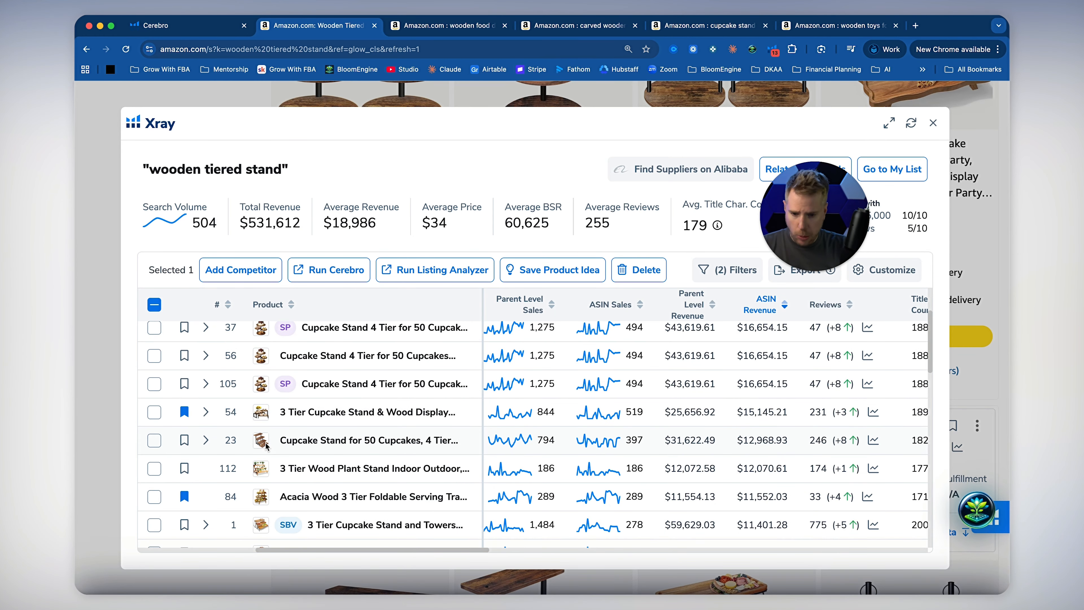
left_click(184, 439)
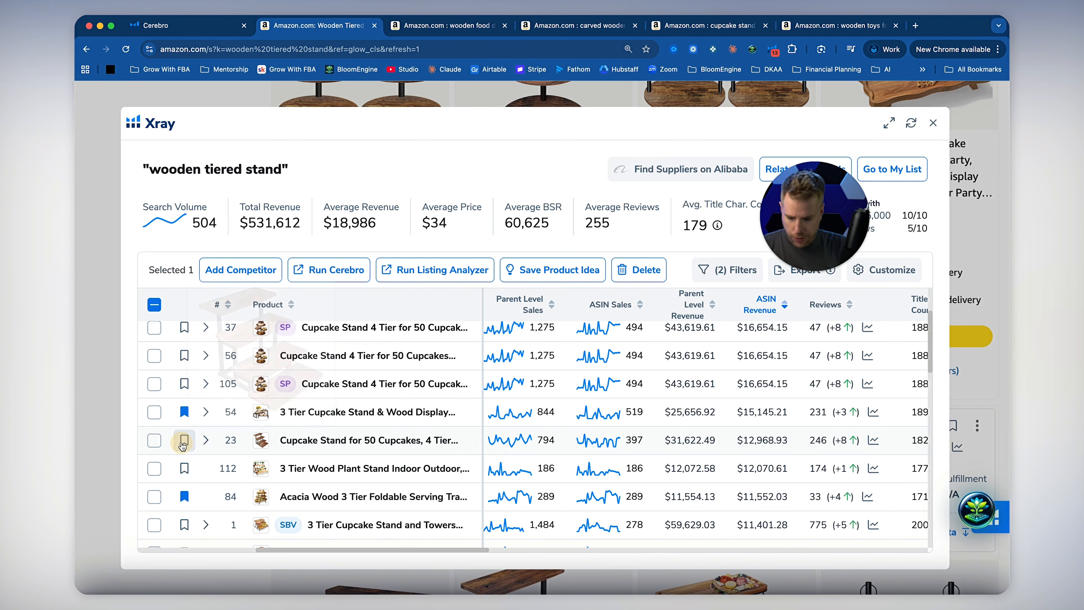
Step: Examine the remaining products in the Xray table, previewing their images and comparing designs, revenue and reviews
scroll(274, 423, "down", 2)
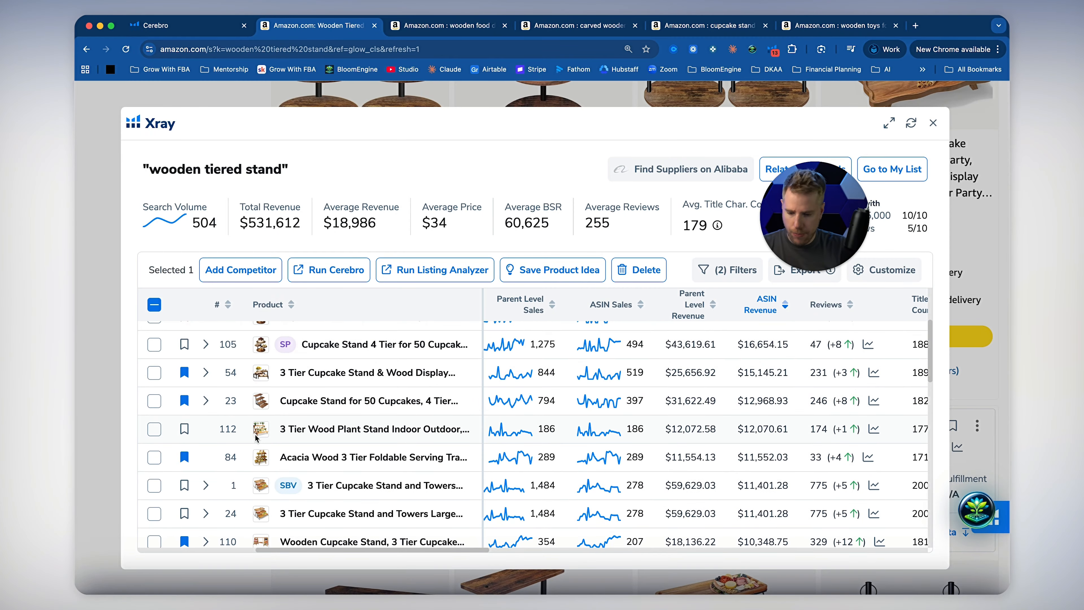
mouse_move(274, 431)
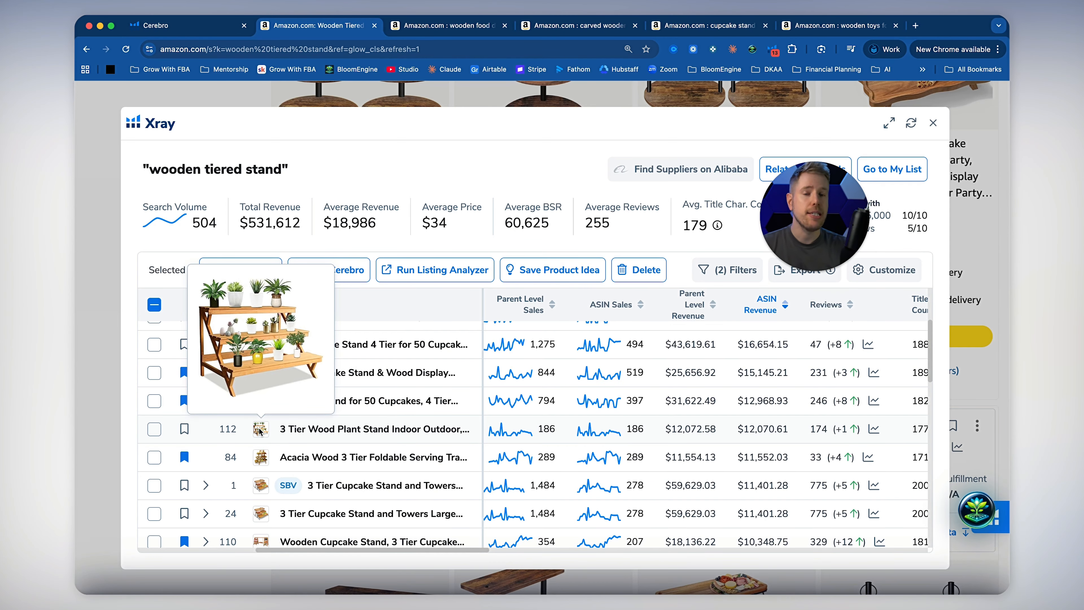
scroll(259, 431, "down", 3)
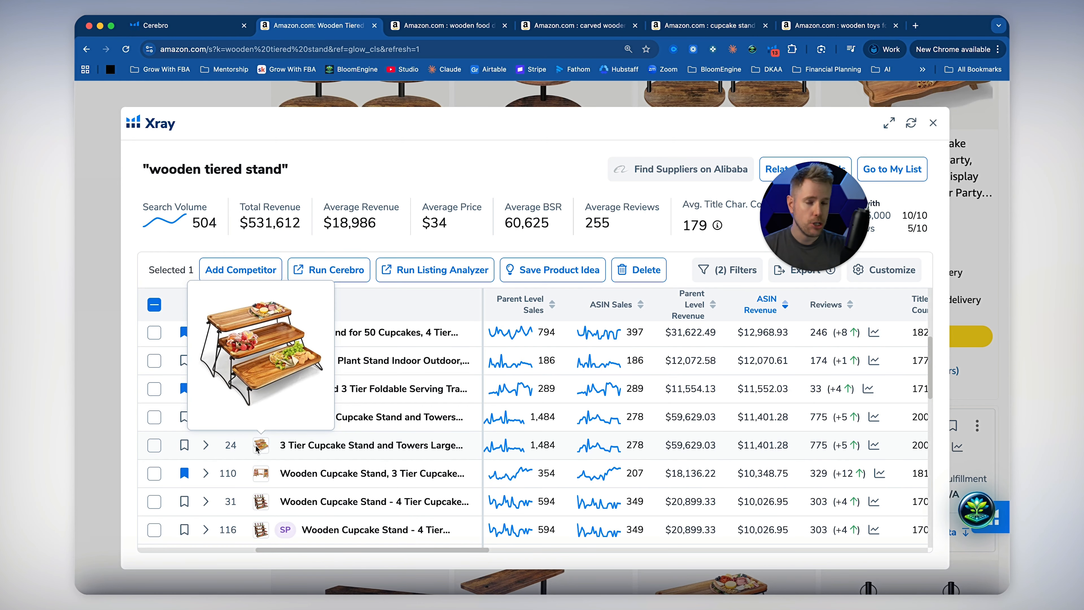
scroll(259, 447, "down", 8)
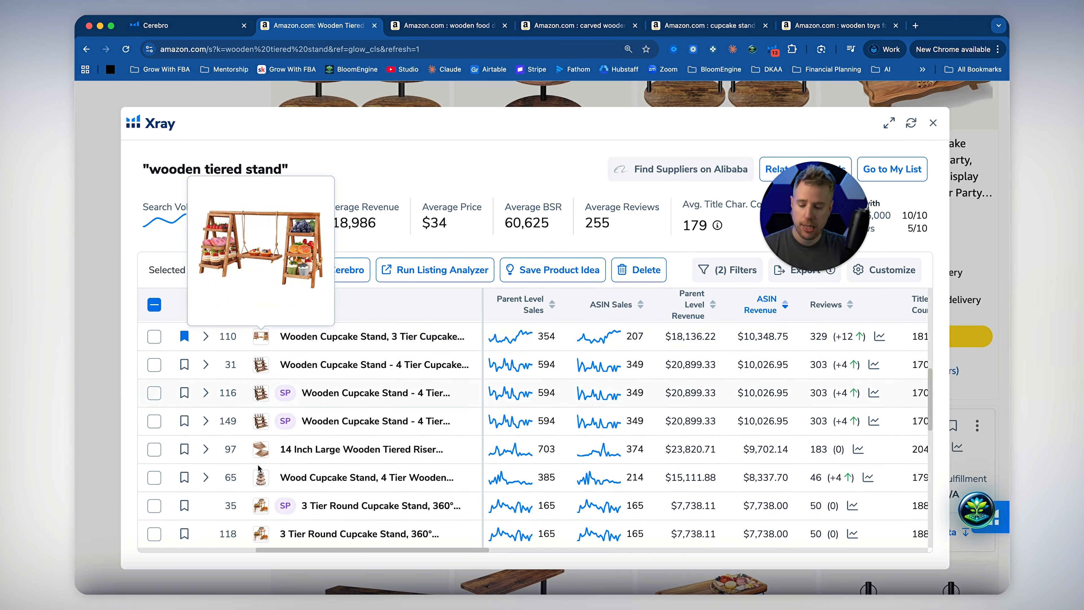
scroll(264, 447, "down", 5)
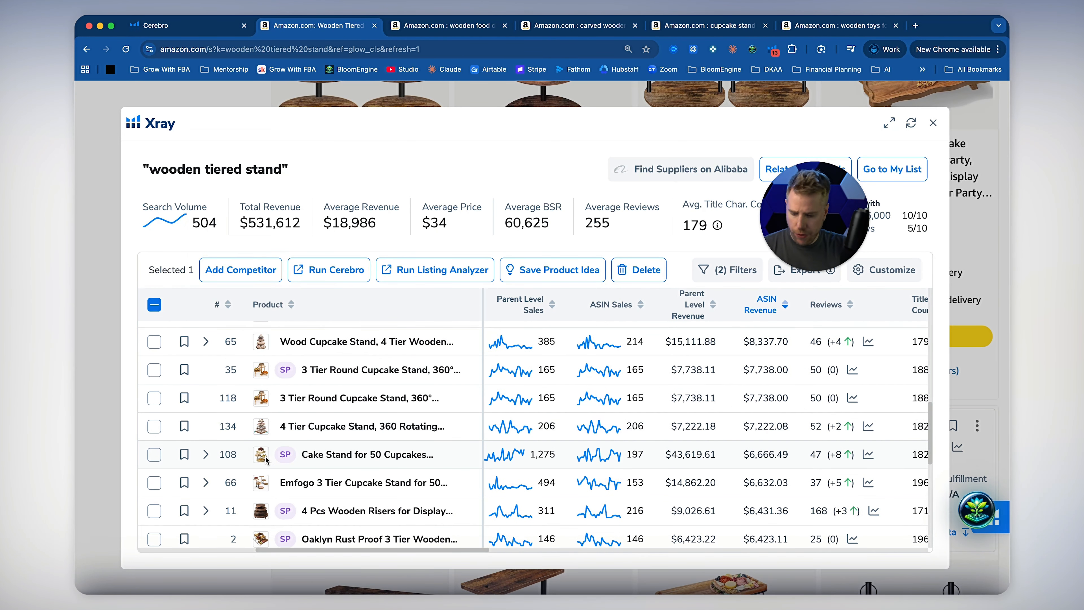
scroll(265, 458, "down", 4)
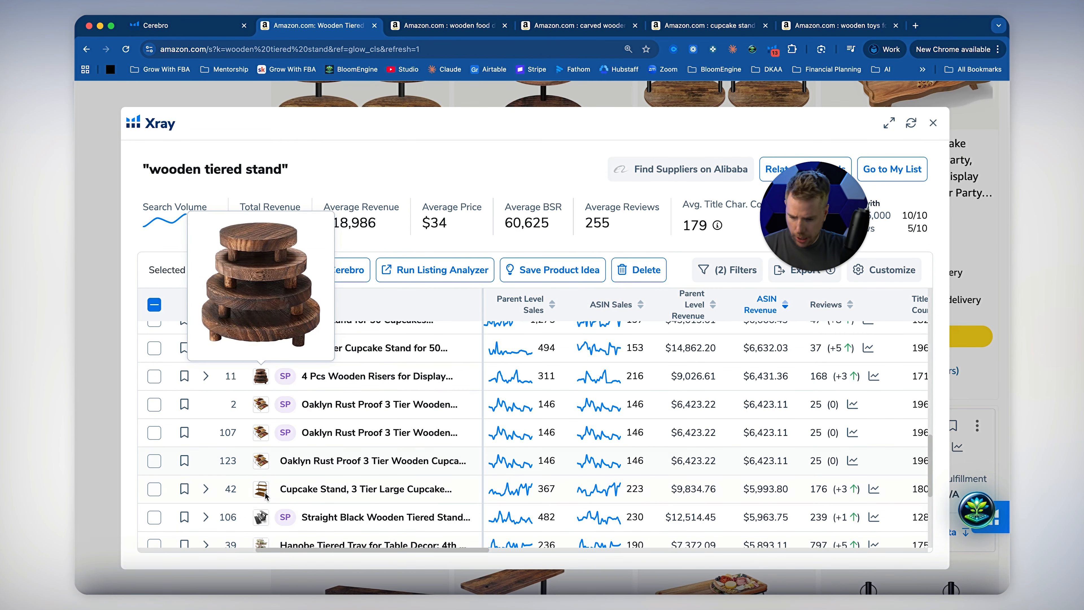
scroll(259, 497, "down", 4)
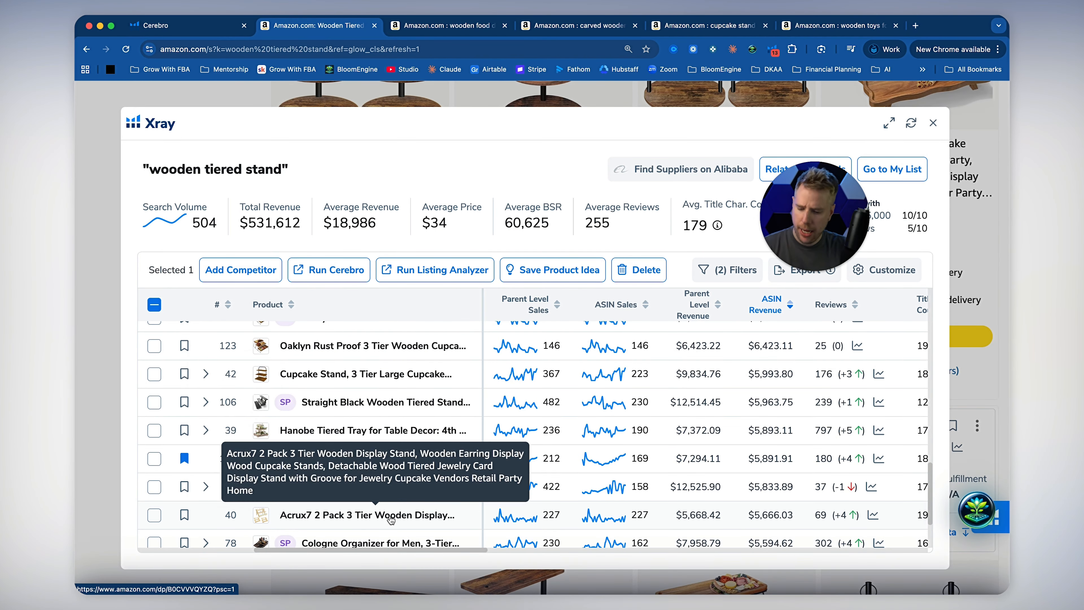
scroll(410, 487, "down", 2)
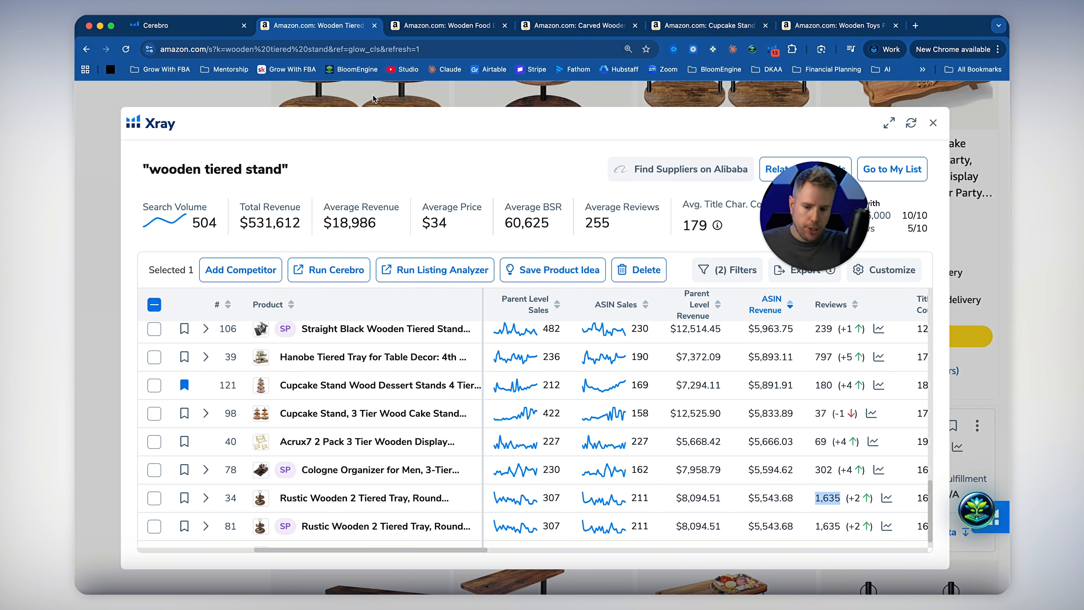
Step: Switch to the "wooden food display" Amazon results and examine the first listings' designs, prices, reviews and recent purchases
left_click(431, 26)
scroll(460, 251, "up", 20)
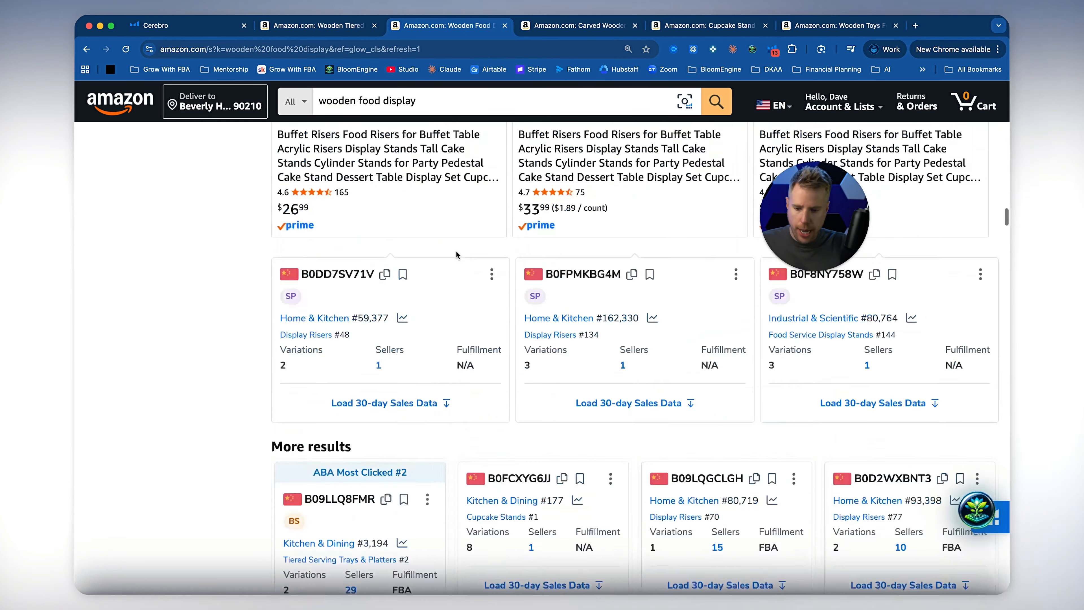
scroll(504, 331, "up", 20)
scroll(504, 331, "down", 15)
scroll(505, 332, "down", 4)
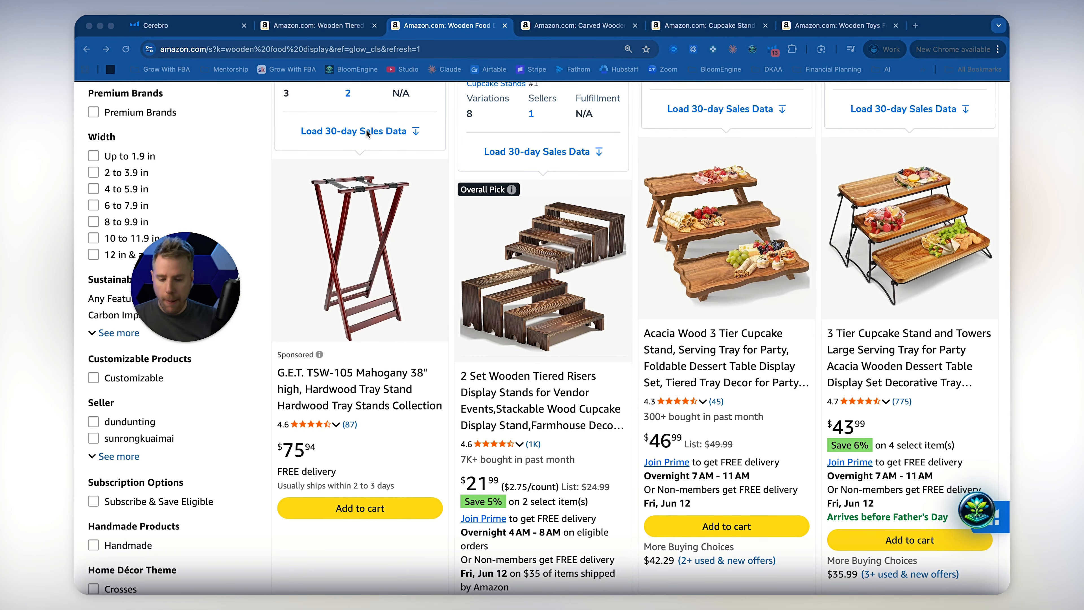
scroll(562, 159, "down", 2)
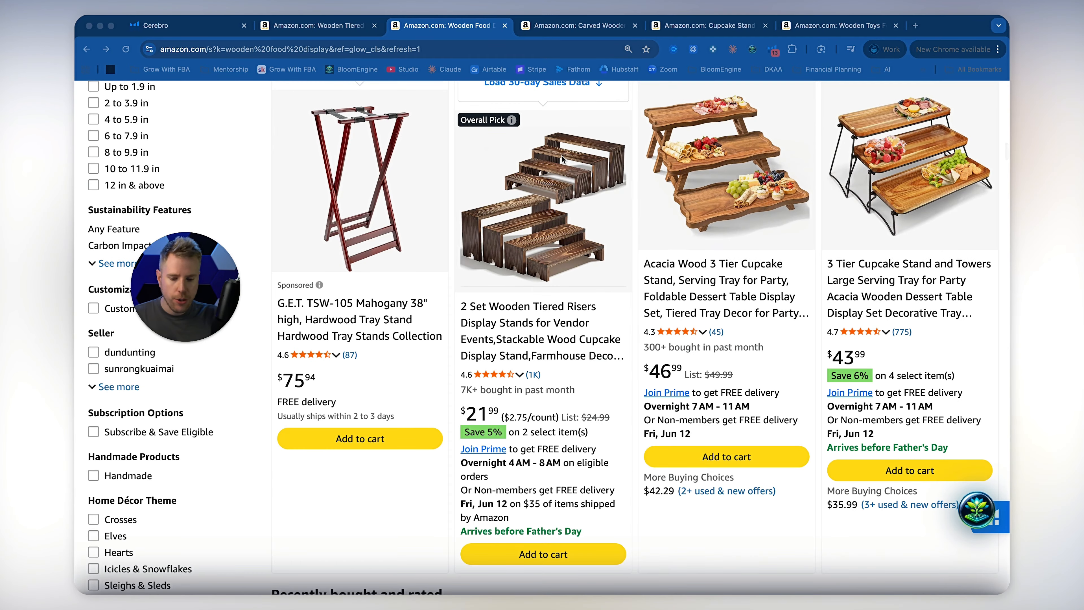
scroll(563, 159, "down", 3)
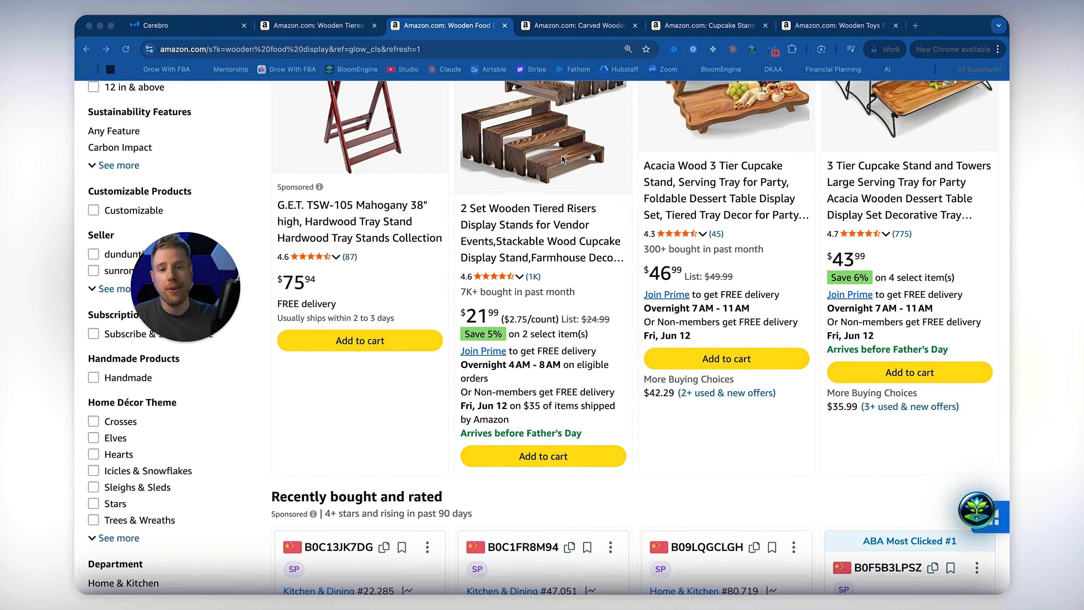
Step: Examine further "wooden food display" listings, including the past-month purchases of the 3-tier swing-style Wooden Cupcake Stand
scroll(562, 160, "down", 20)
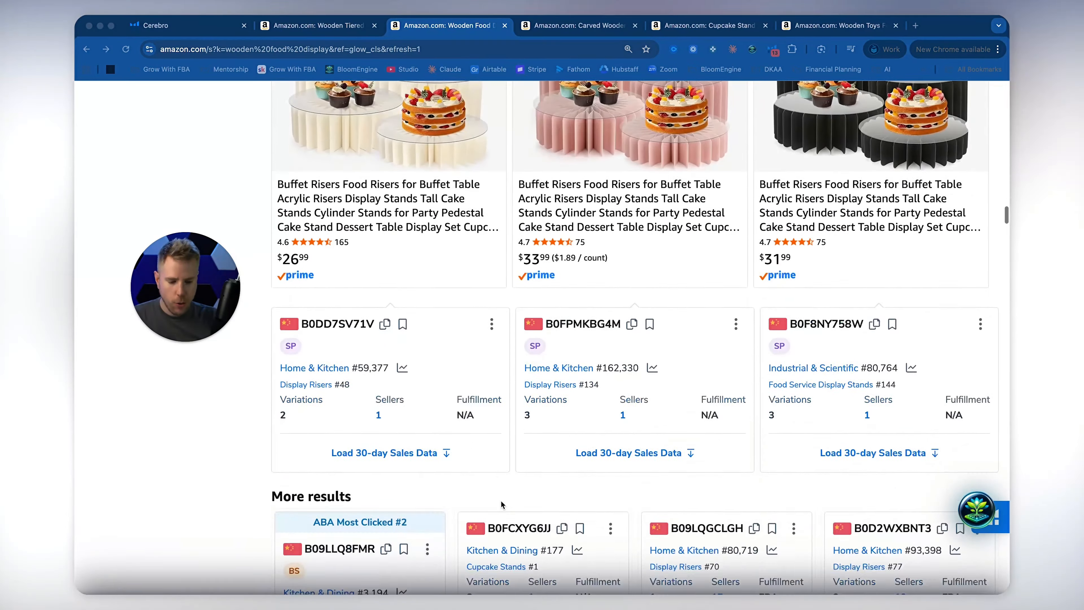
scroll(501, 505, "down", 15)
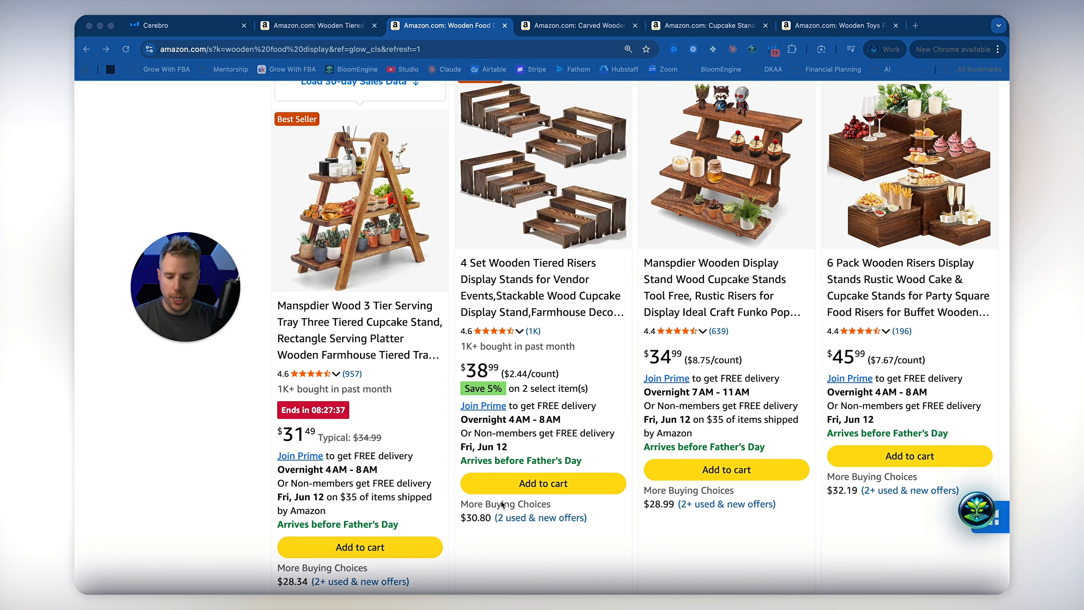
scroll(502, 504, "down", 3)
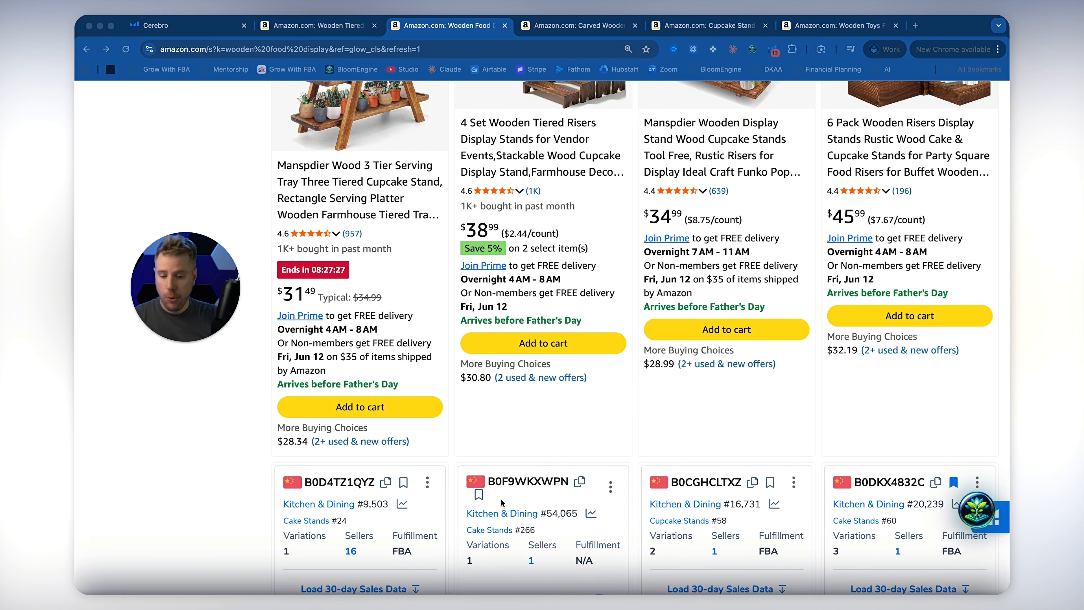
scroll(681, 548, "down", 15)
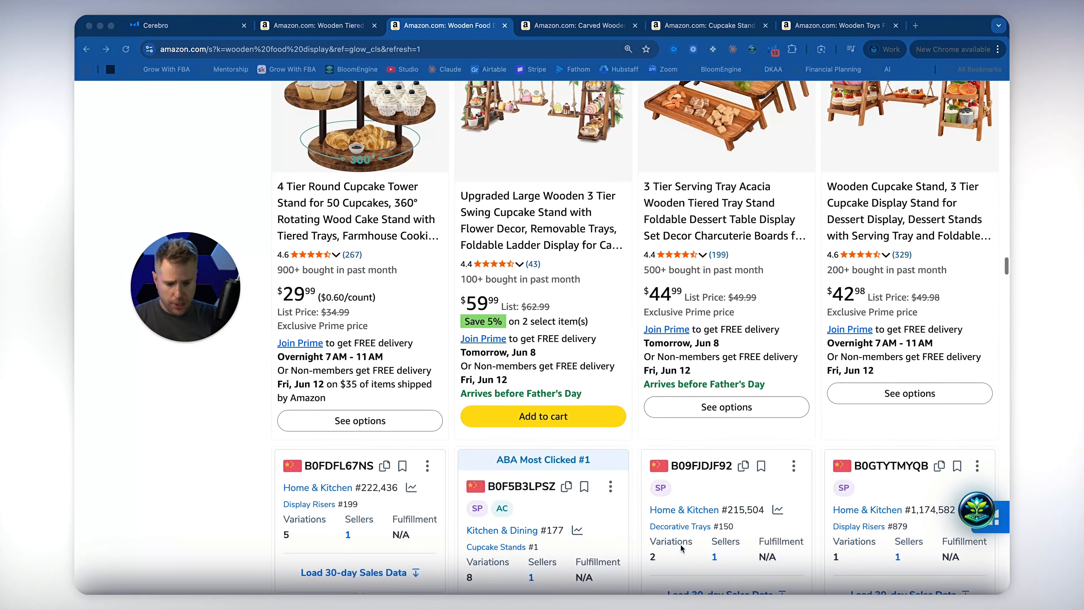
scroll(682, 548, "up", 5)
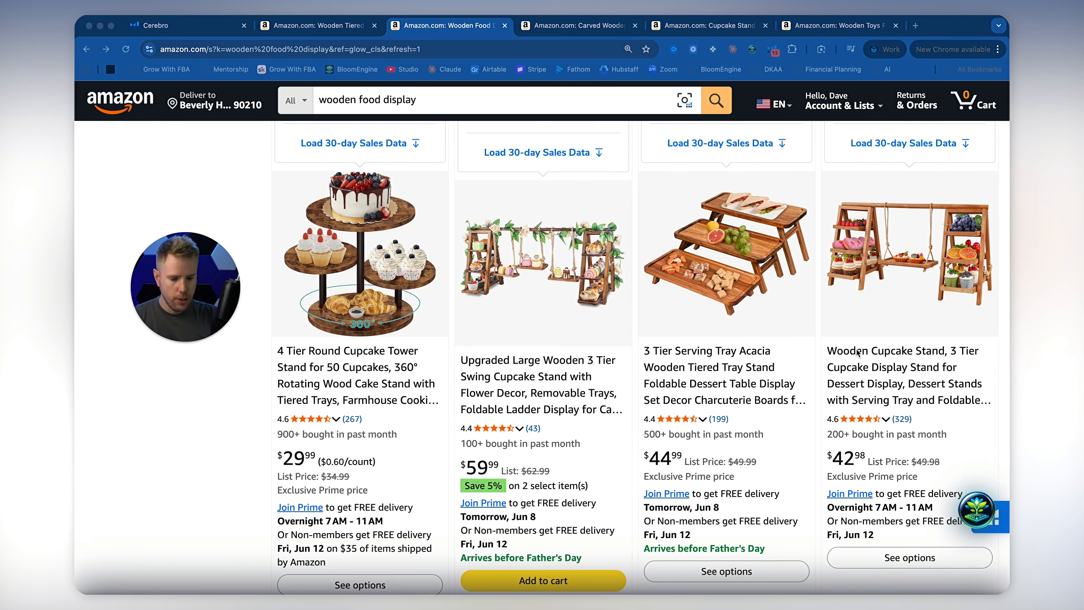
key("super+Tab")
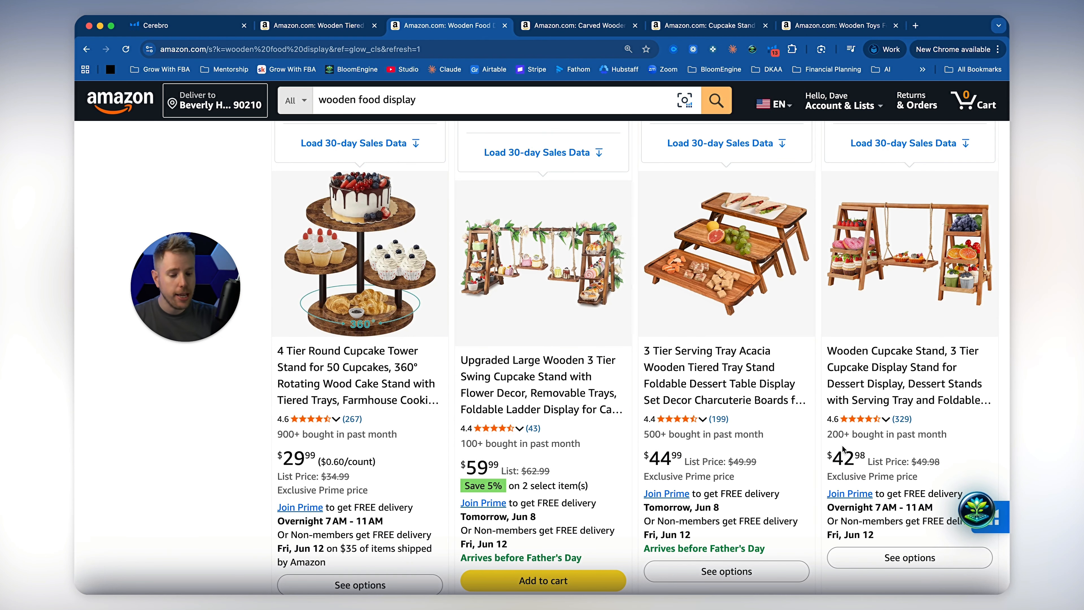
left_click_drag(827, 434, 928, 434)
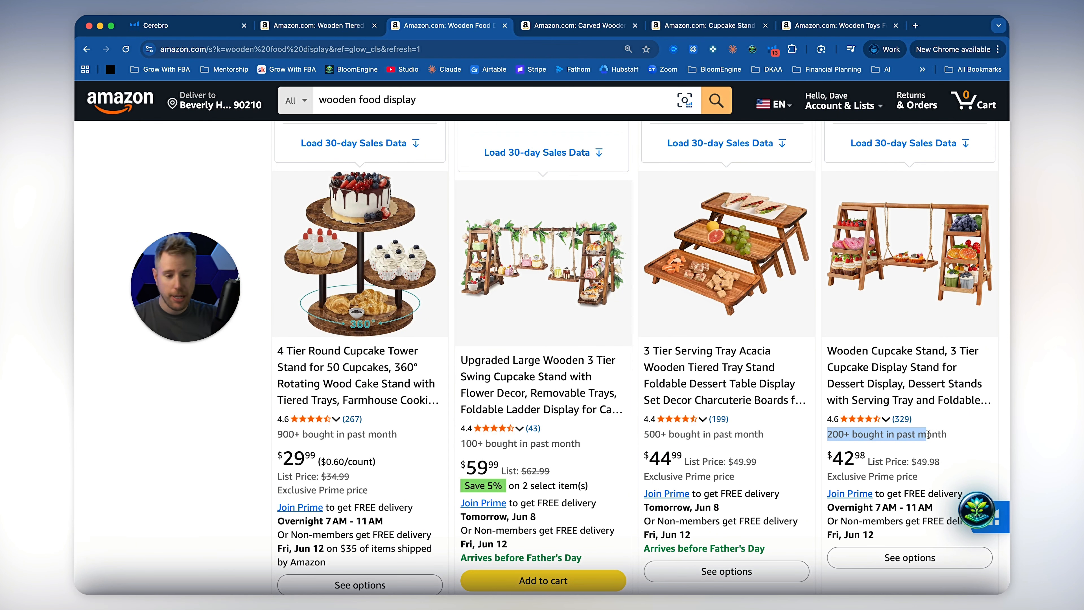
scroll(811, 375, "down", 10)
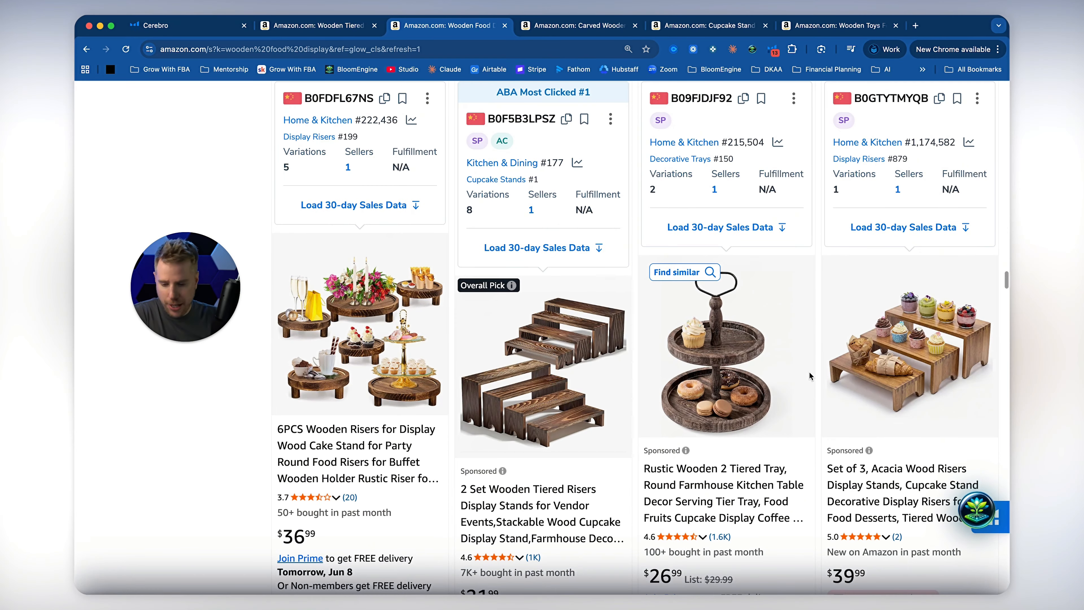
Step: Switch to the "carved wooden boxes" Amazon results and examine the first listings' designs, prices, reviews and recent purchases
left_click(600, 27)
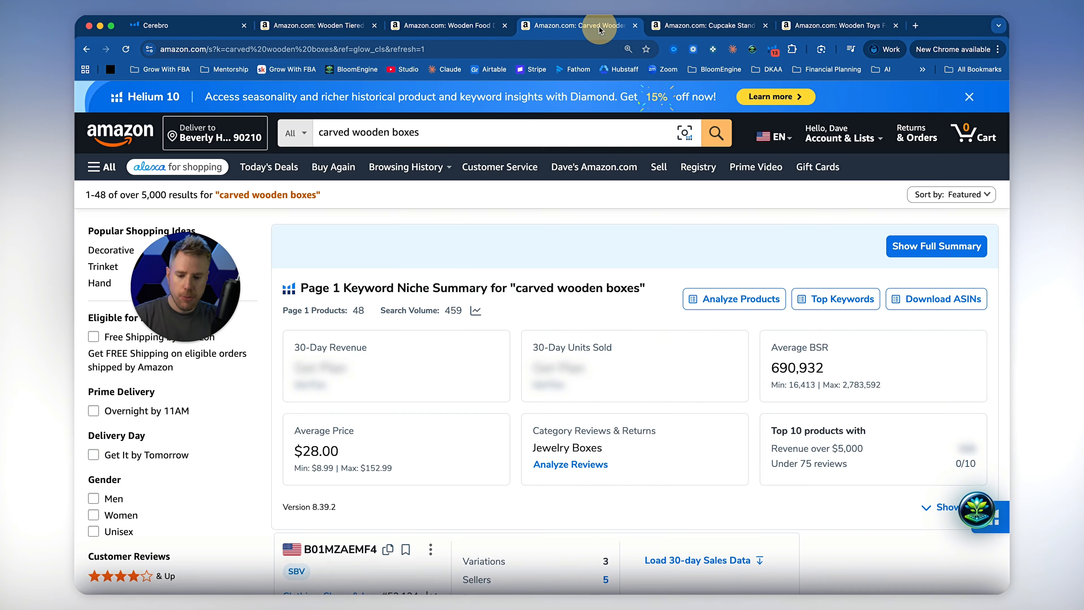
scroll(634, 332, "down", 15)
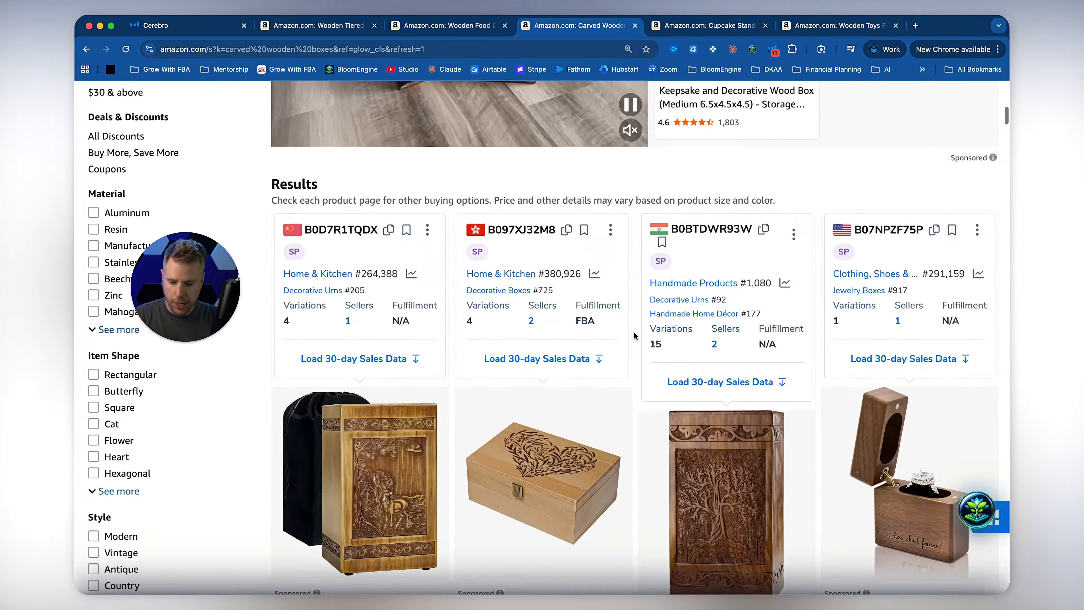
scroll(634, 332, "down", 6)
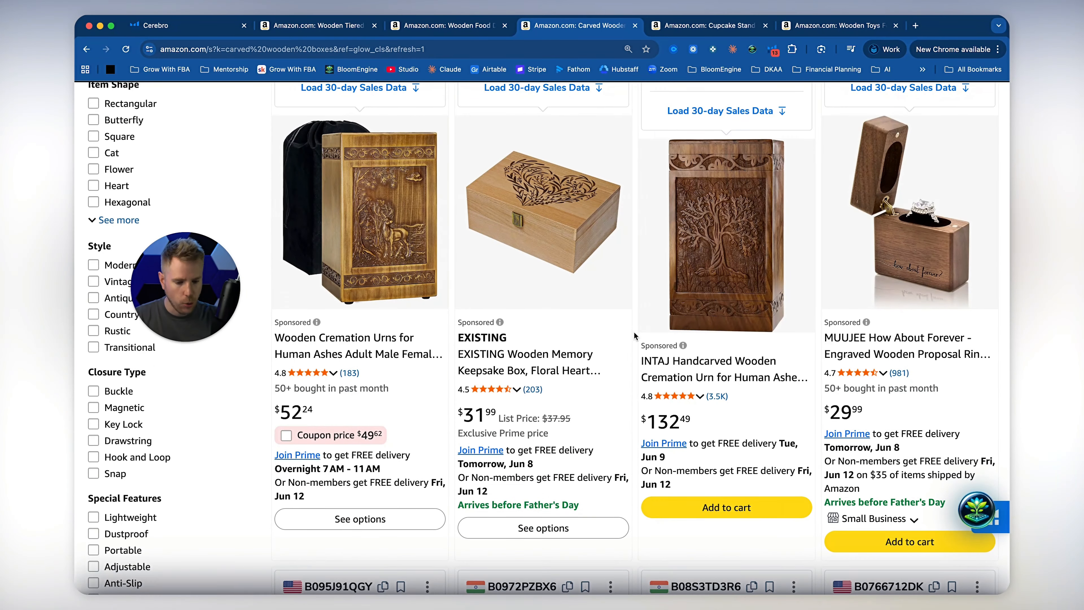
scroll(634, 332, "down", 15)
scroll(634, 332, "up", 5)
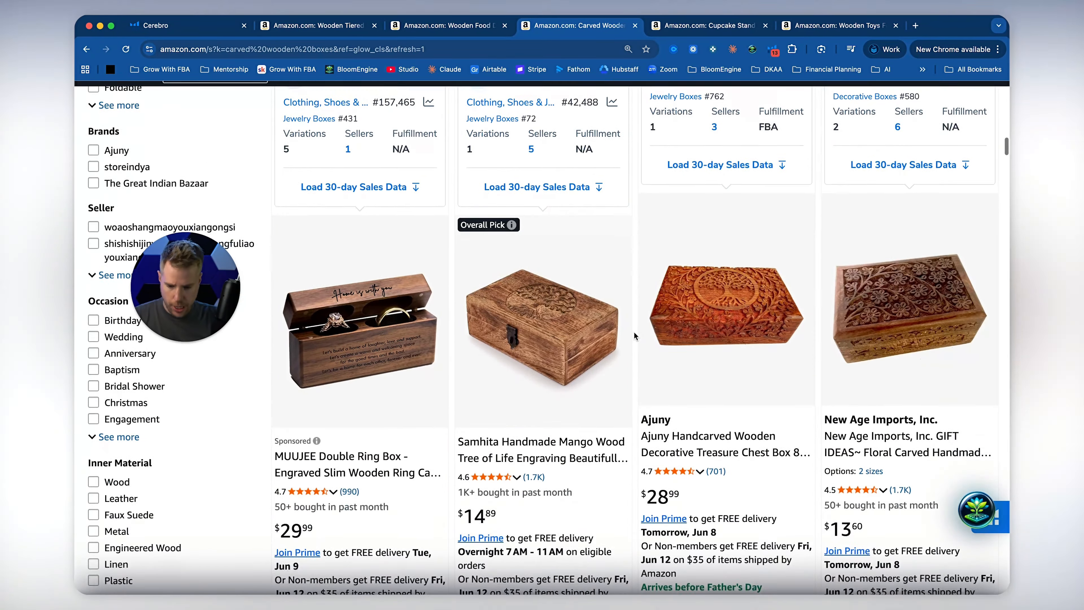
scroll(633, 332, "down", 12)
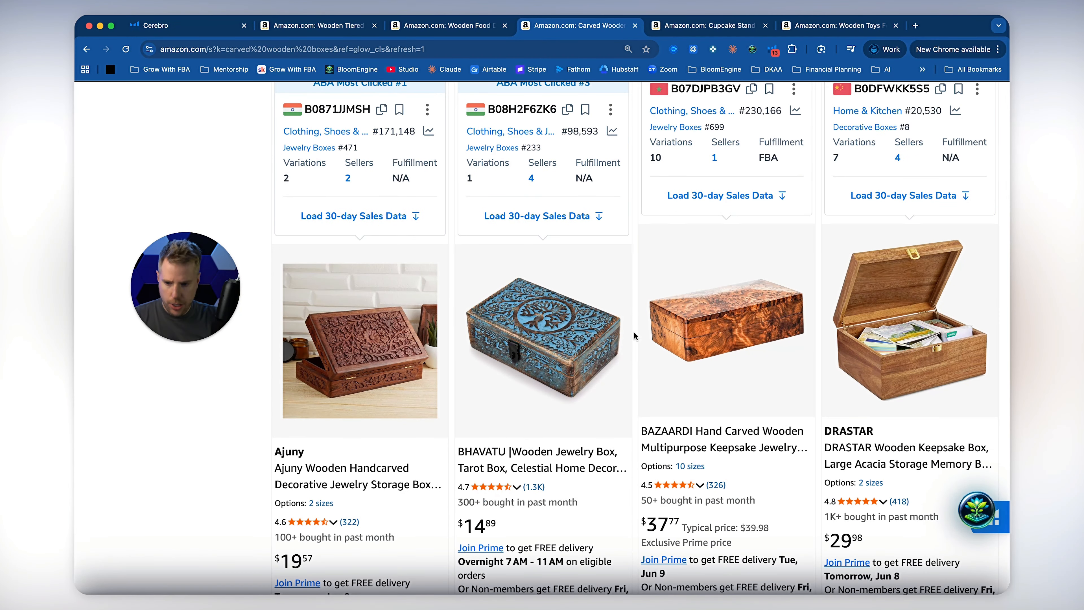
scroll(628, 323, "down", 10)
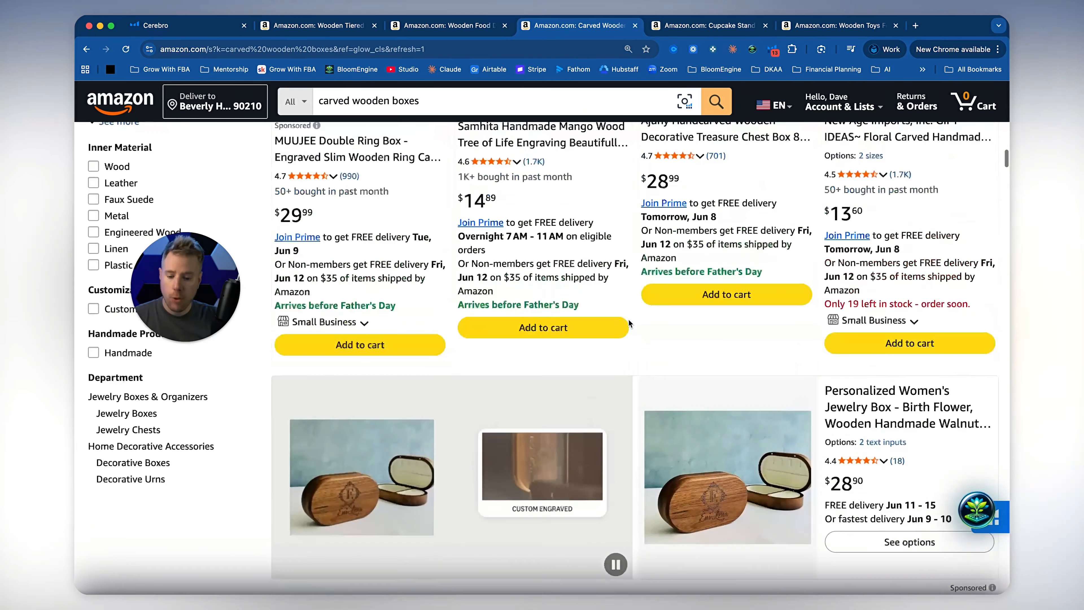
scroll(629, 323, "down", 20)
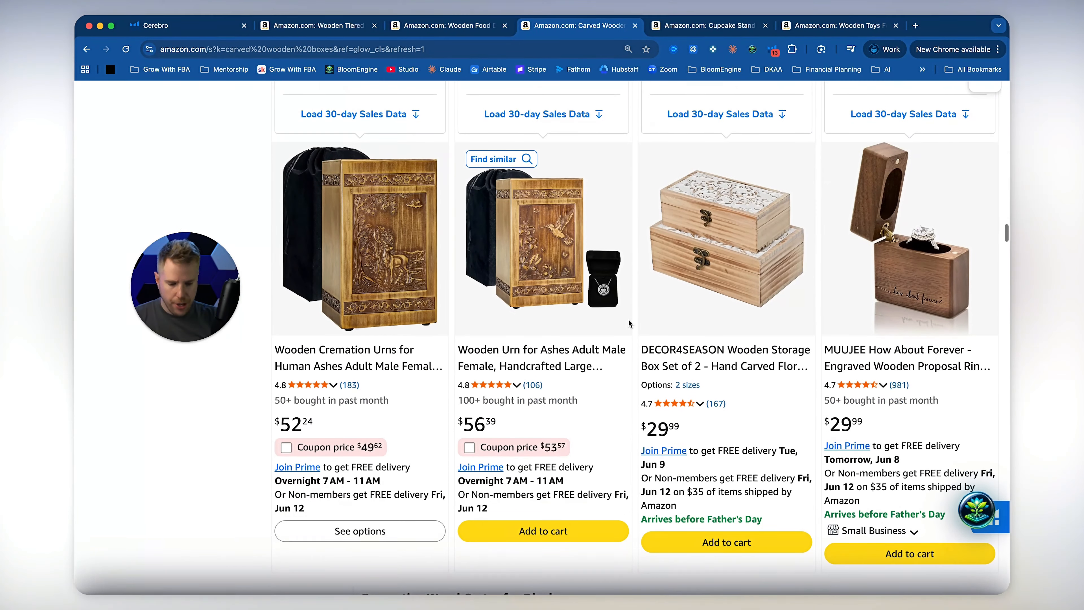
Step: Examine the "More results" listings for "carved wooden boxes", comparing the urns and keepsake box sets by design, price and reviews
scroll(628, 323, "down", 15)
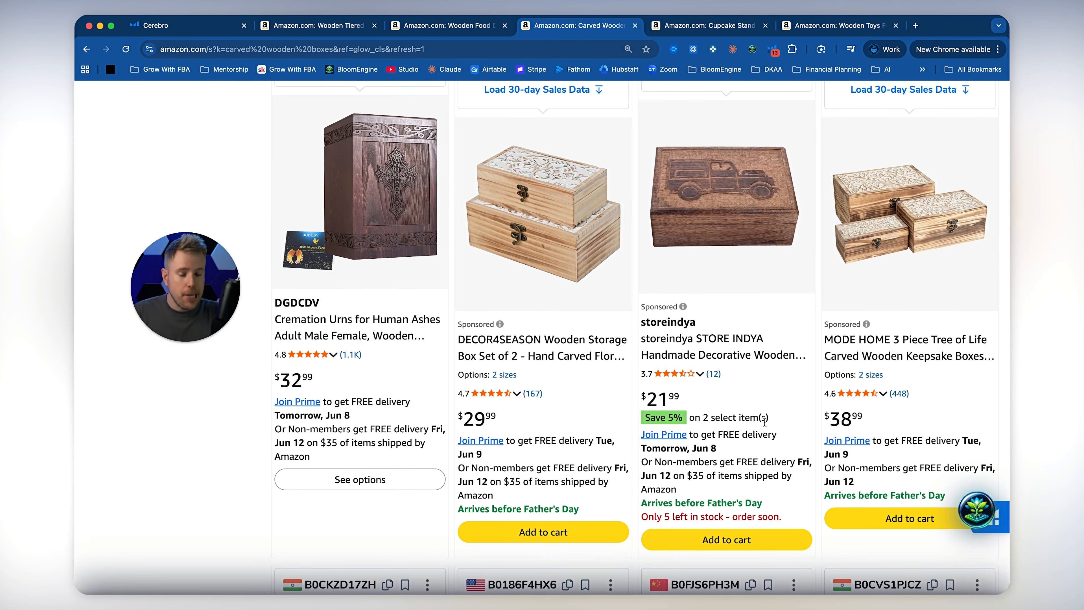
scroll(765, 421, "up", 8)
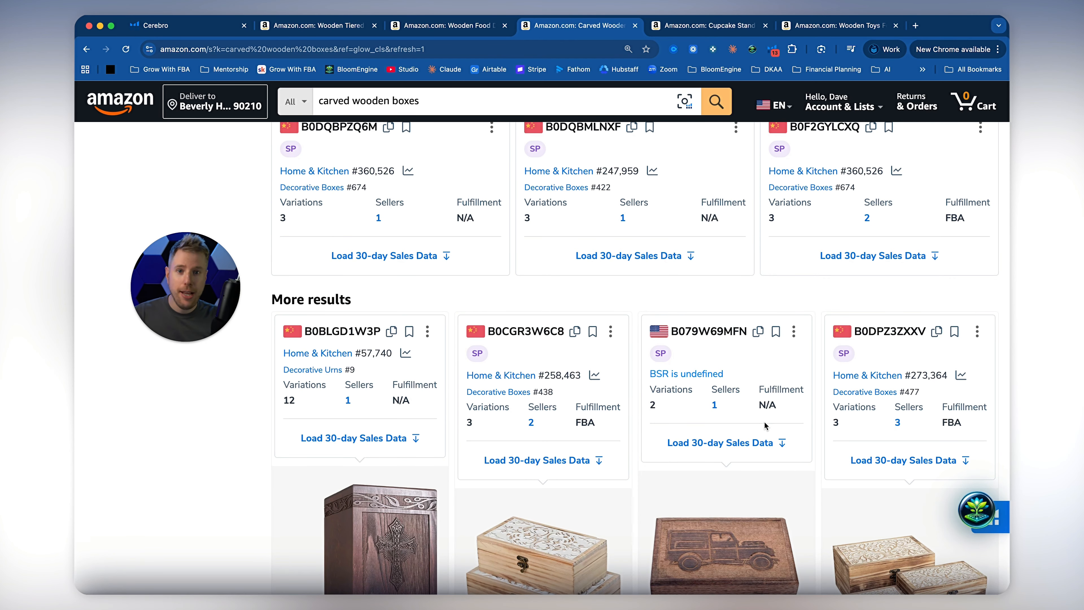
scroll(879, 342, "down", 12)
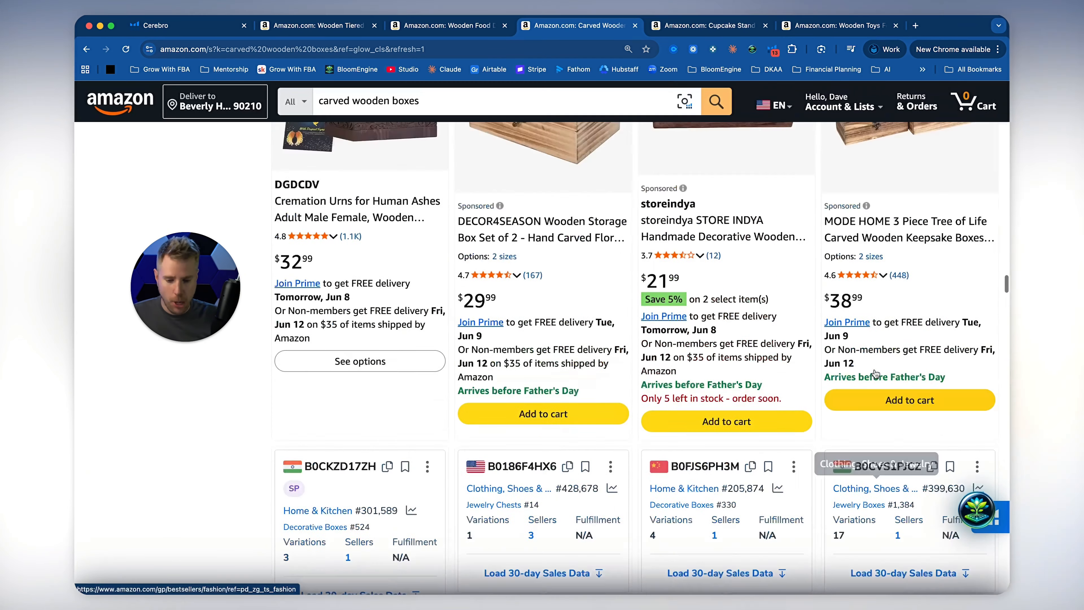
scroll(876, 363, "up", 11)
scroll(876, 374, "down", 3)
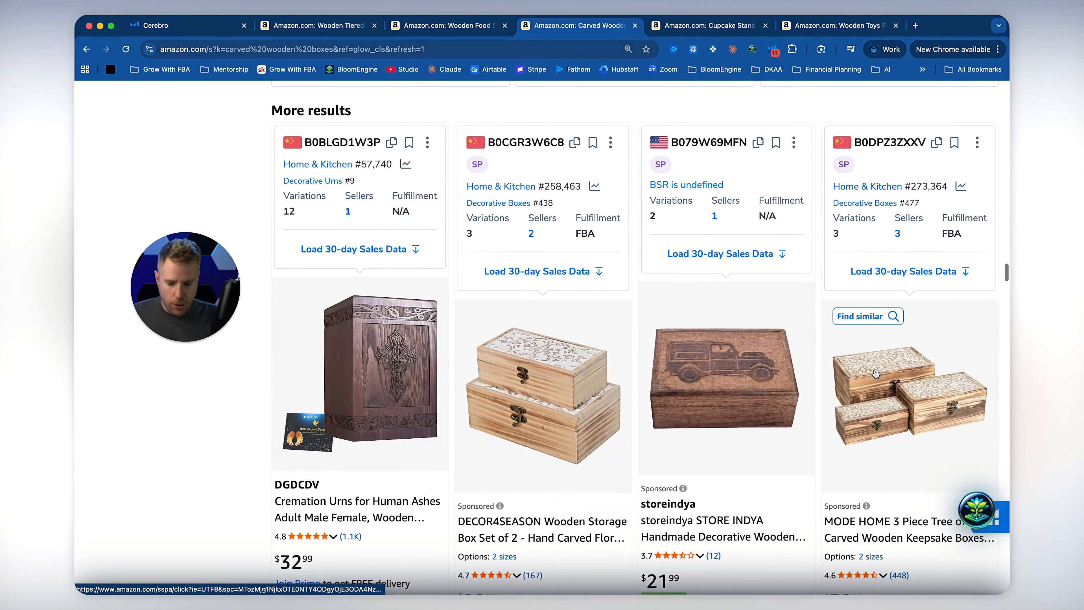
Step: Run Helium 10 Xray on the "carved wooden boxes" search results
left_click(772, 49)
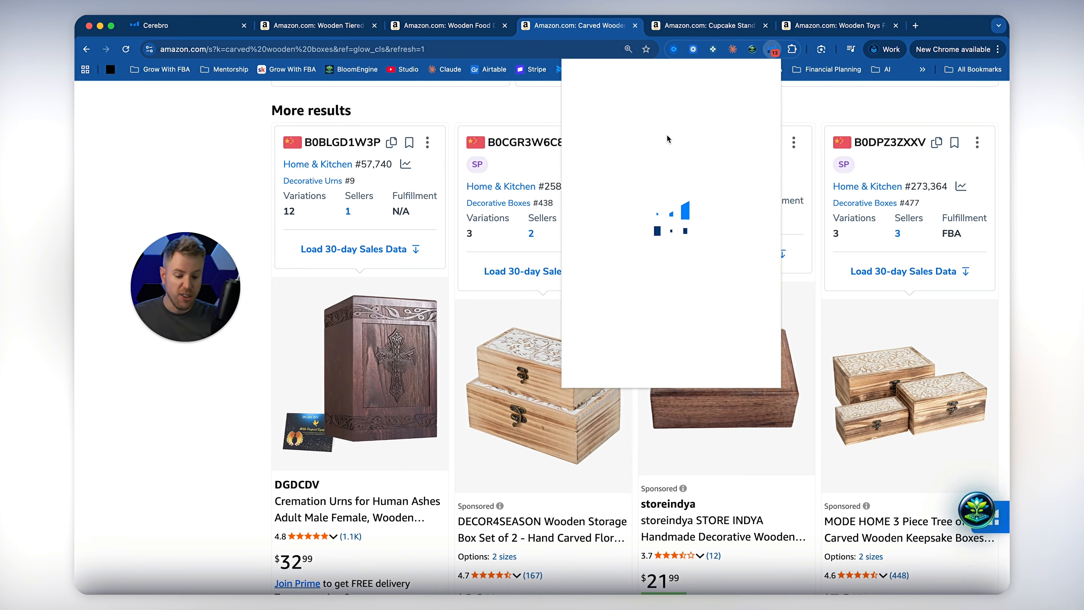
left_click(642, 166)
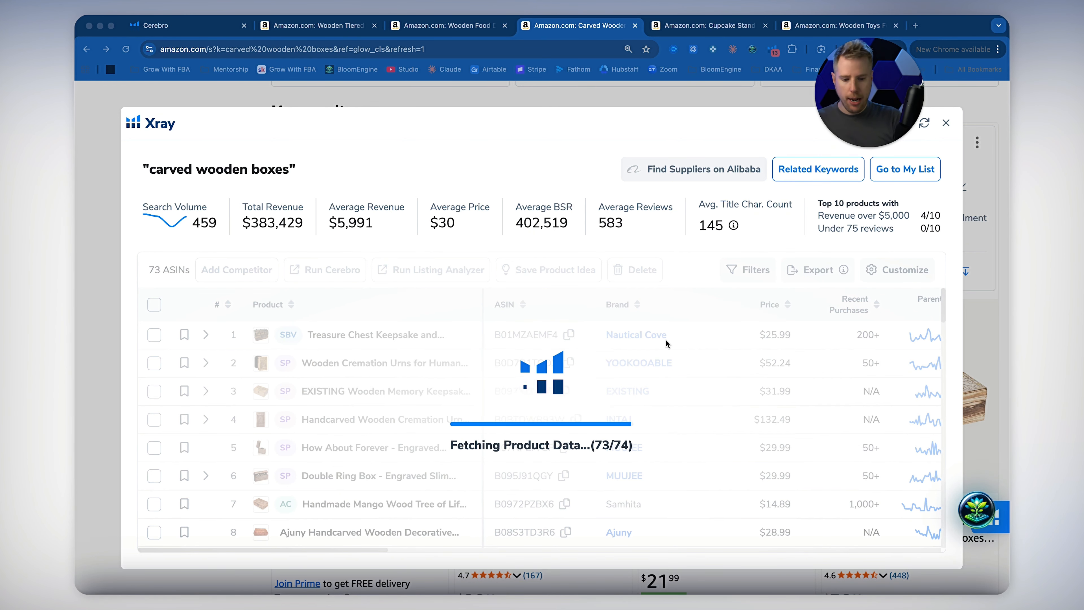
left_click(747, 272)
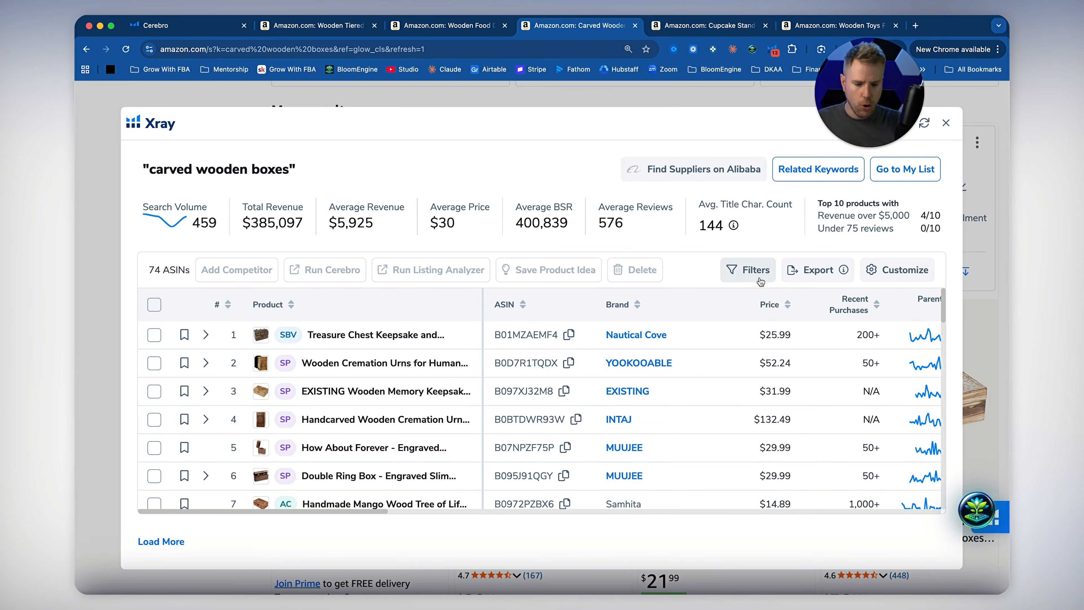
Step: Filter the Xray table to a retail price of $20 to $70 and an ASIN revenue of $5000 to $20000
left_click(753, 271)
left_click(262, 164)
type("20")
key("Tab")
type("70")
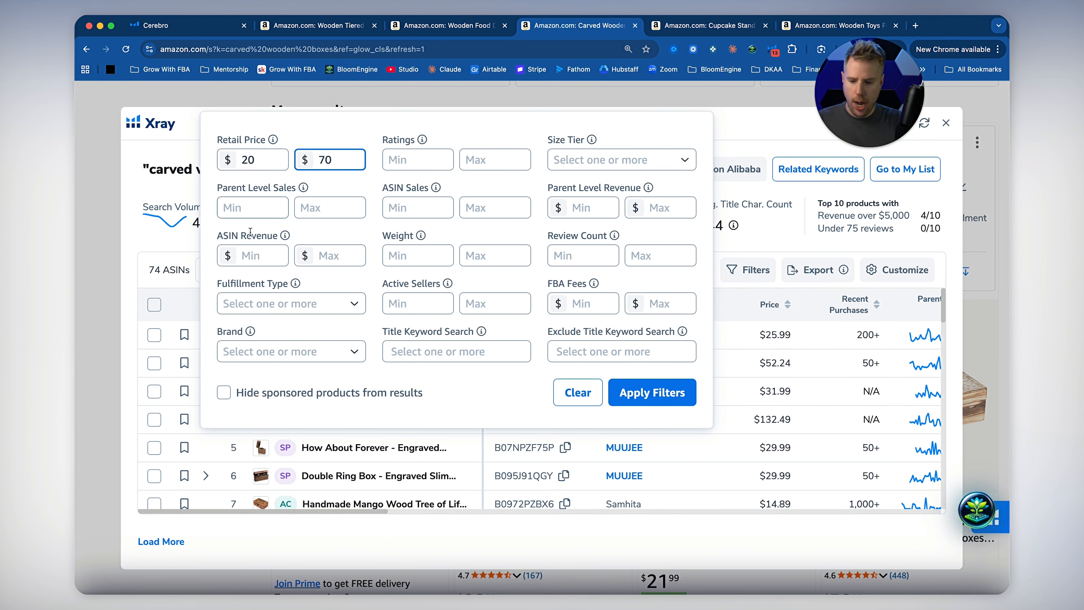
left_click(252, 255)
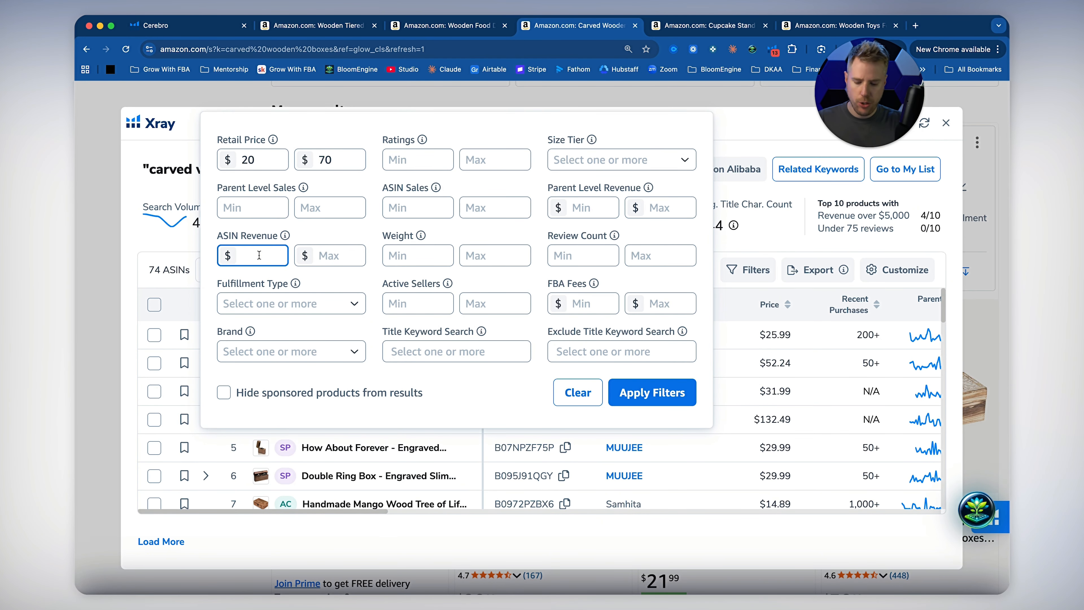
type("5000")
key("Tab")
type("20000")
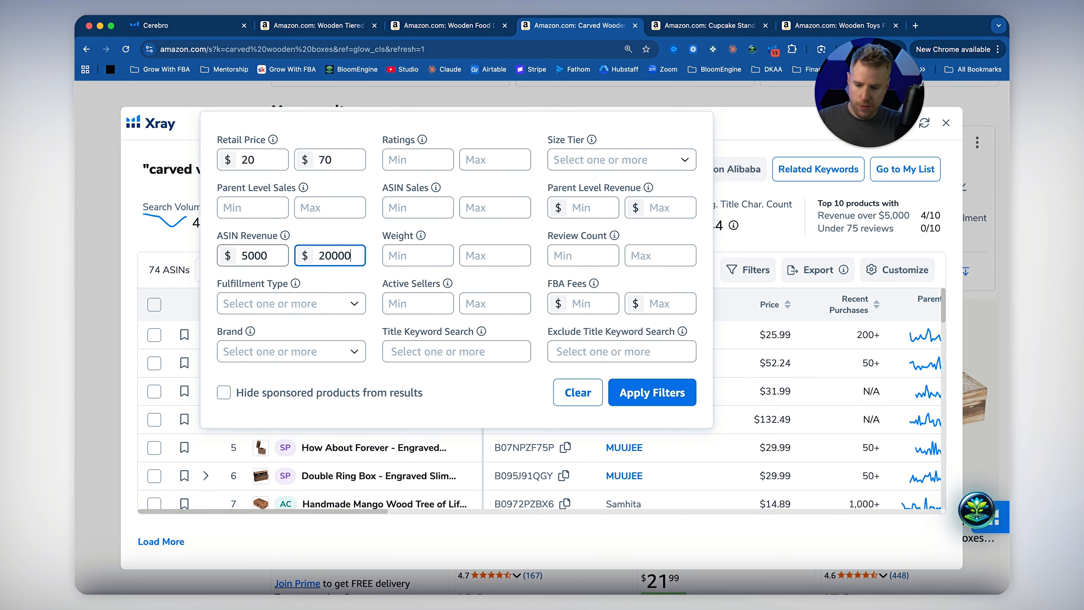
key("Return")
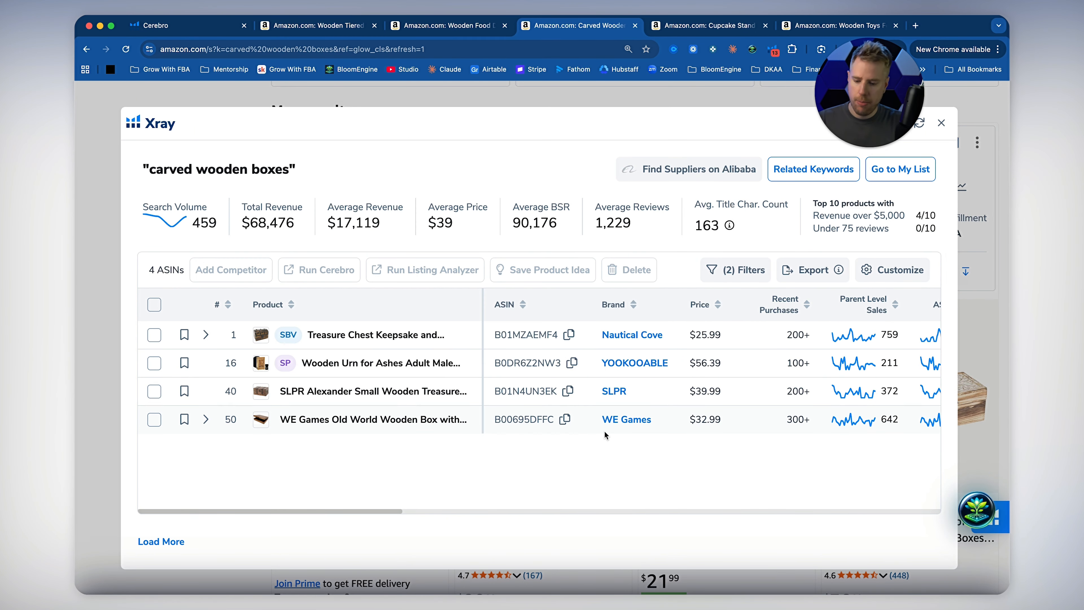
Step: Sort the filtered products by ASIN revenue from highest to lowest and check the top product's revenue
scroll(736, 361, "right", 10)
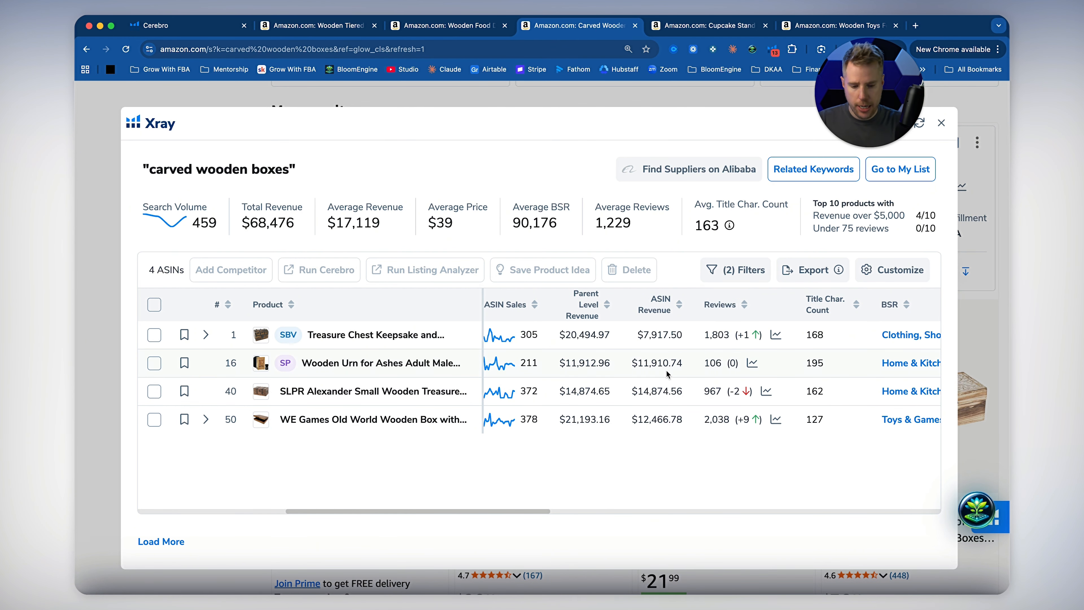
left_click(672, 311)
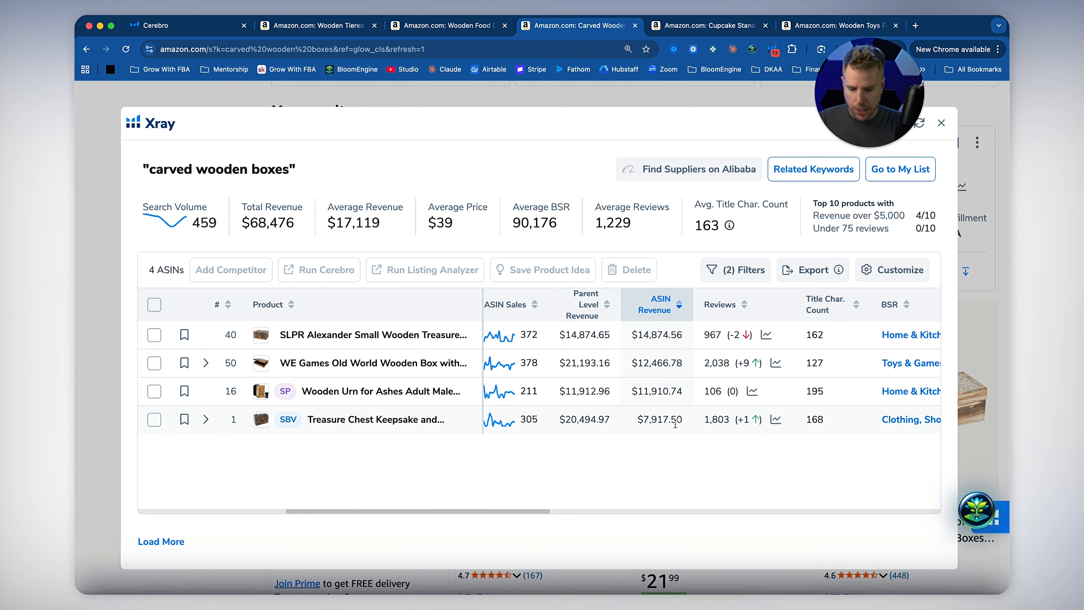
double_click(638, 338)
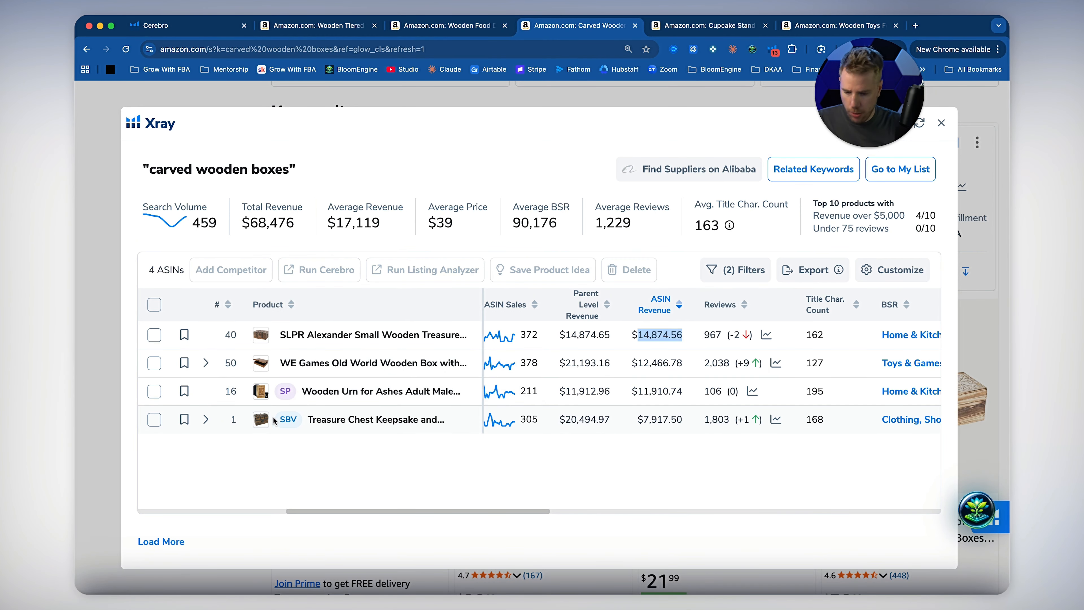
Step: Bookmark the "Treasure Chest Keepsake" product in the Xray table
left_click(154, 419)
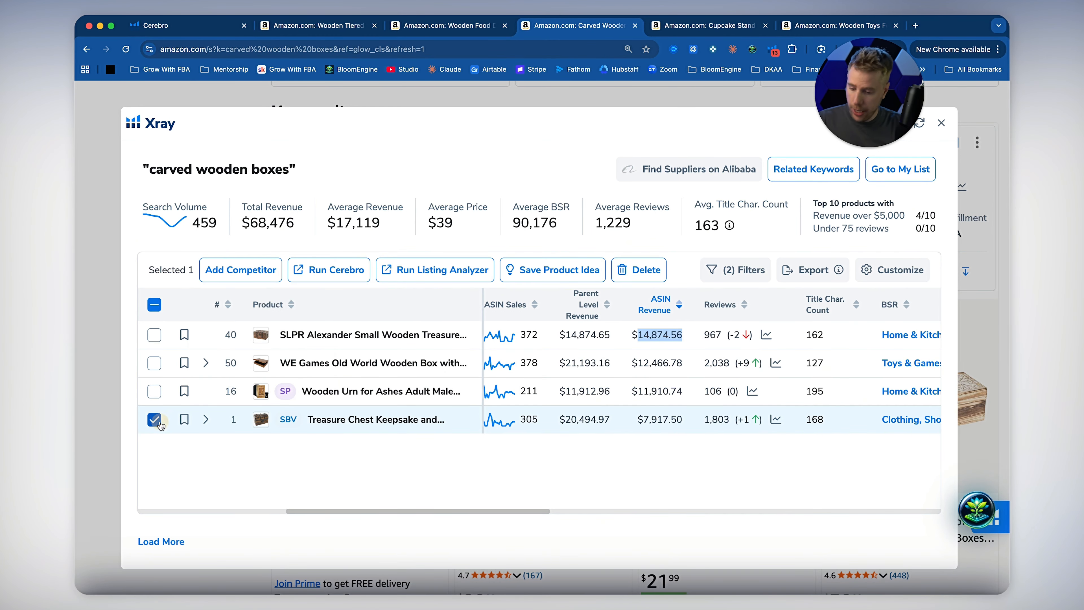
left_click(154, 419)
left_click(184, 419)
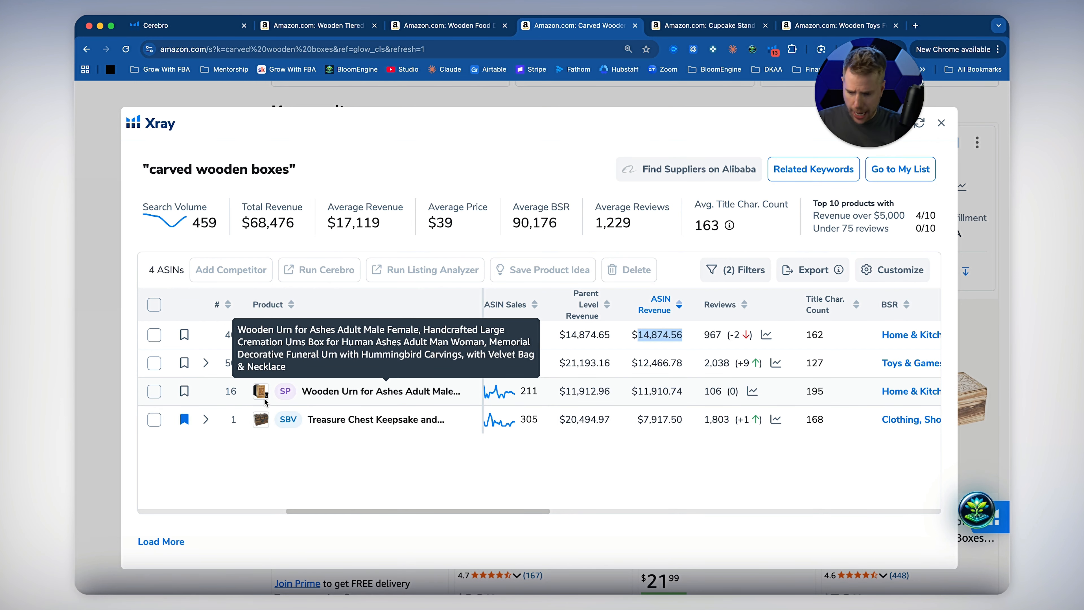
Step: Preview the image of the "Wooden Urn for Ashes" with hummingbird carvings and bookmark that product
mouse_move(261, 396)
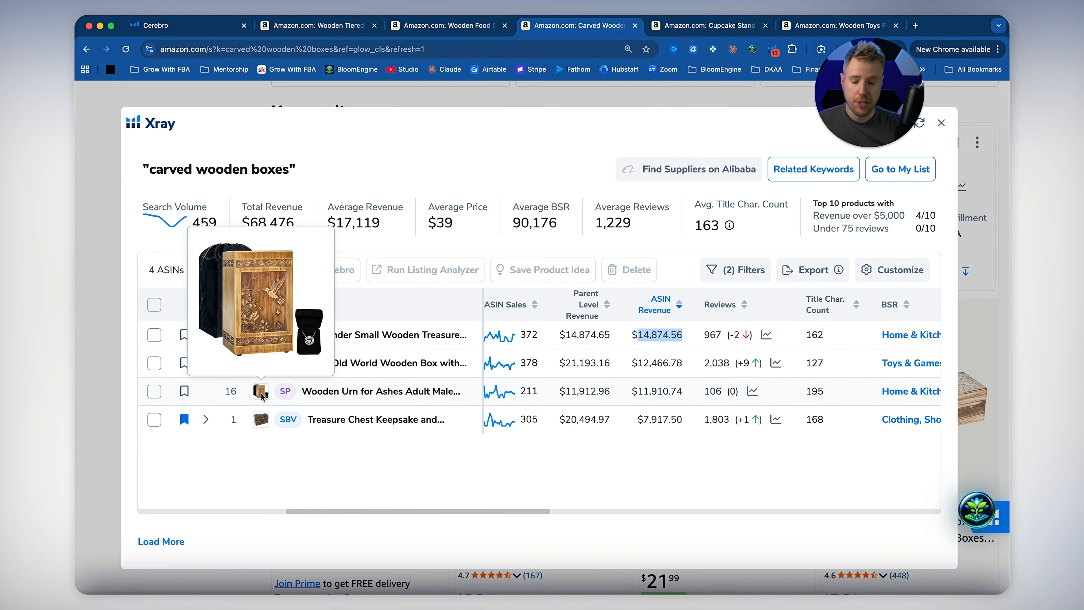
left_click(184, 390)
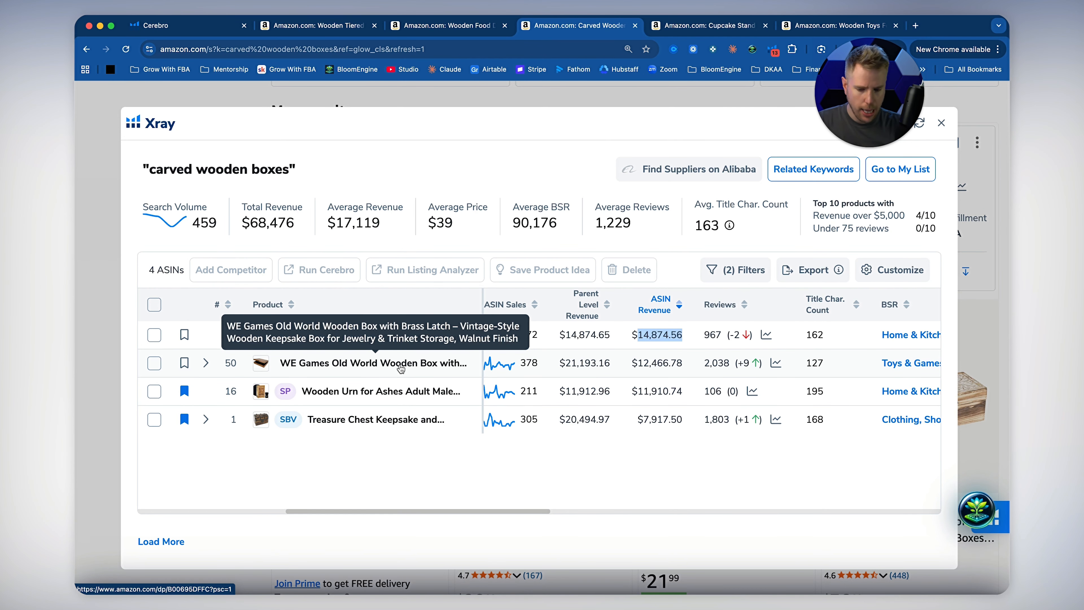
Step: Check the review counts of the WE Games wooden box and the Treasure Chest, and remove the Treasure Chest's bookmark
left_click_drag(702, 364, 728, 364)
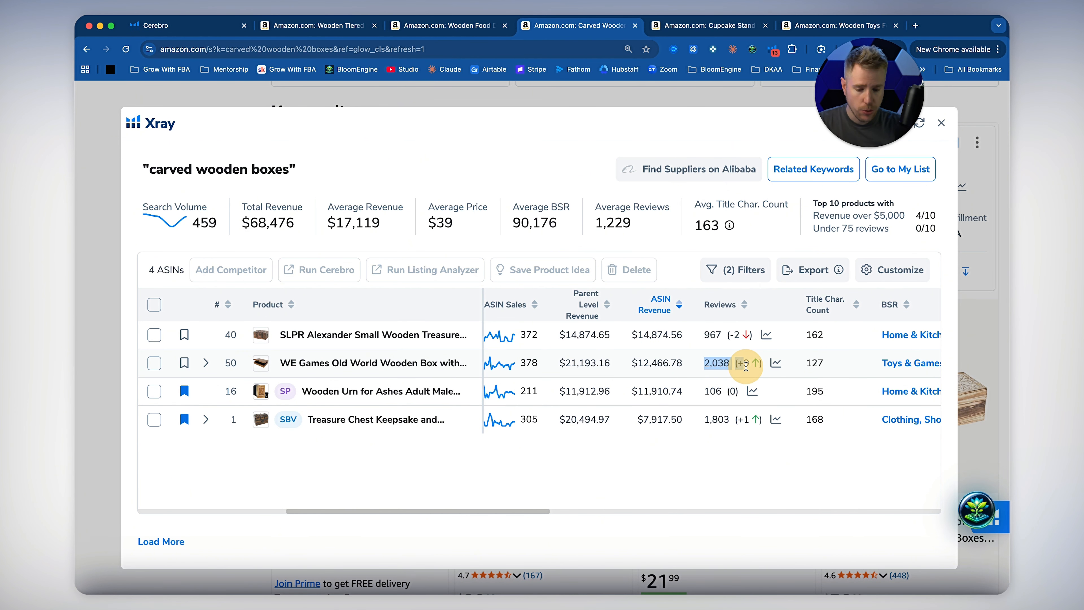
left_click_drag(703, 421, 724, 421)
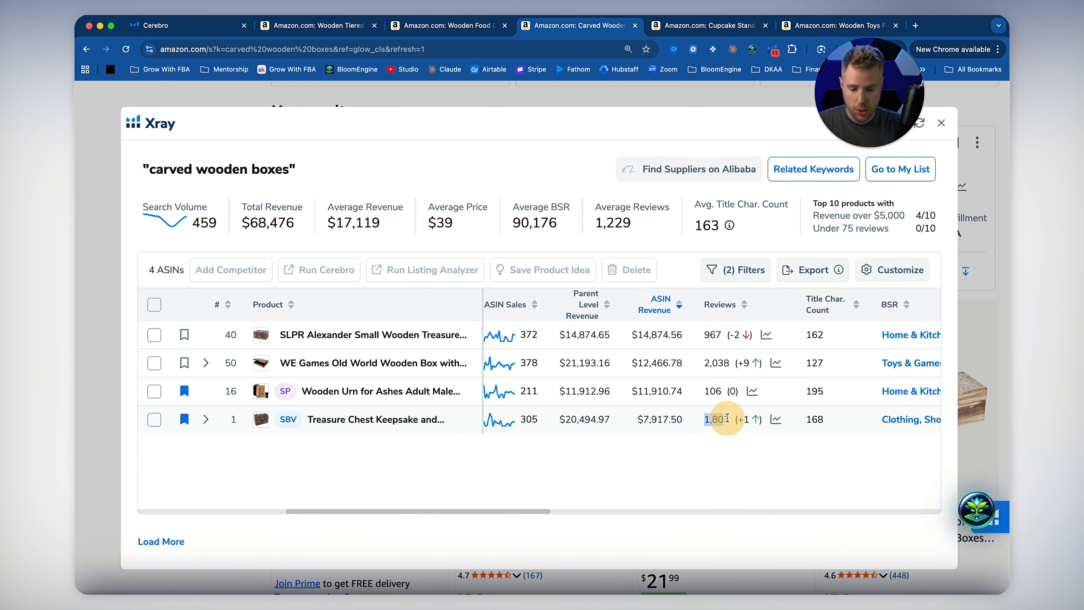
left_click(184, 419)
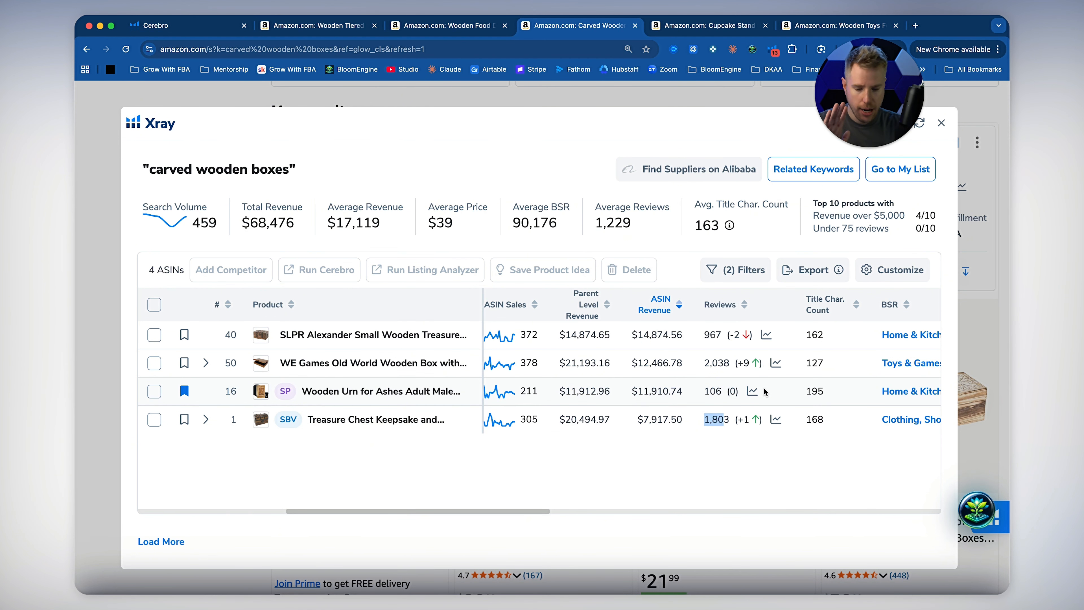
mouse_move(261, 332)
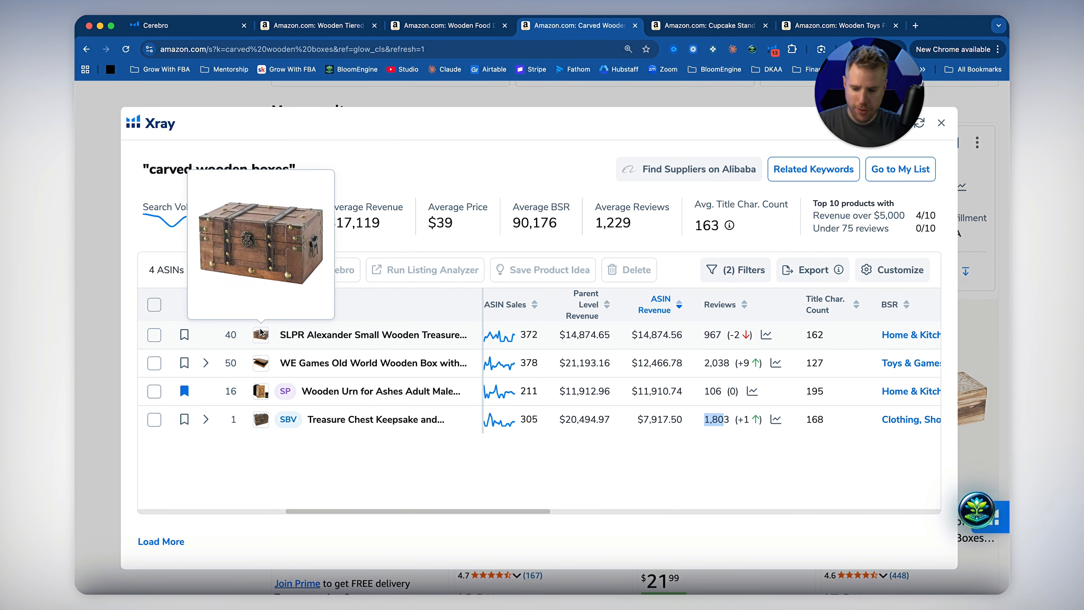
mouse_move(261, 419)
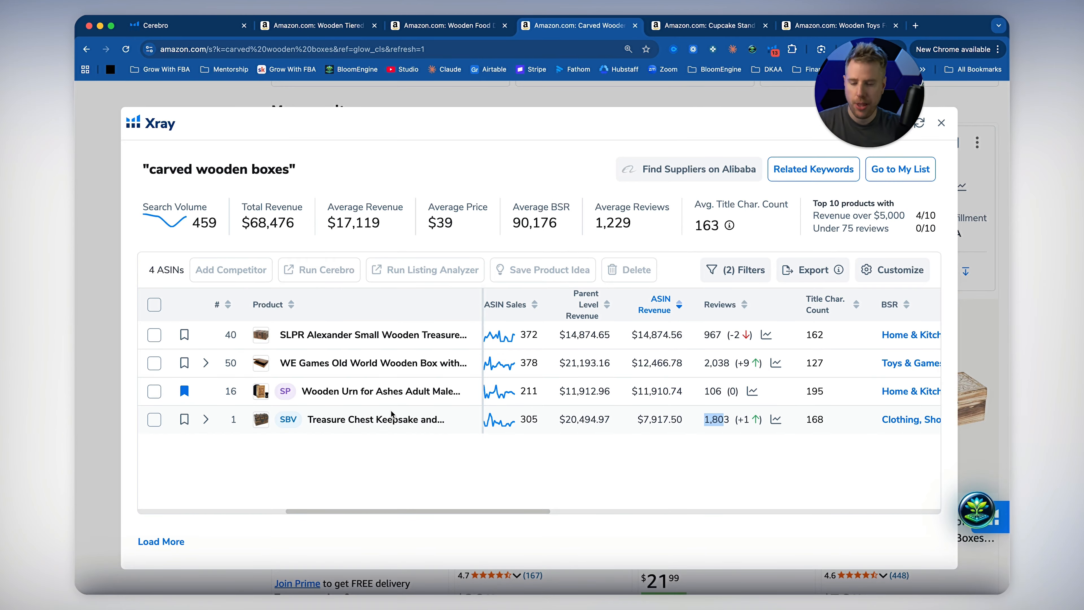
Step: Switch to the "cupcake stand wooden" Amazon results and look over the first listings
left_click(725, 24)
scroll(496, 211, "down", 15)
scroll(496, 217, "up", 5)
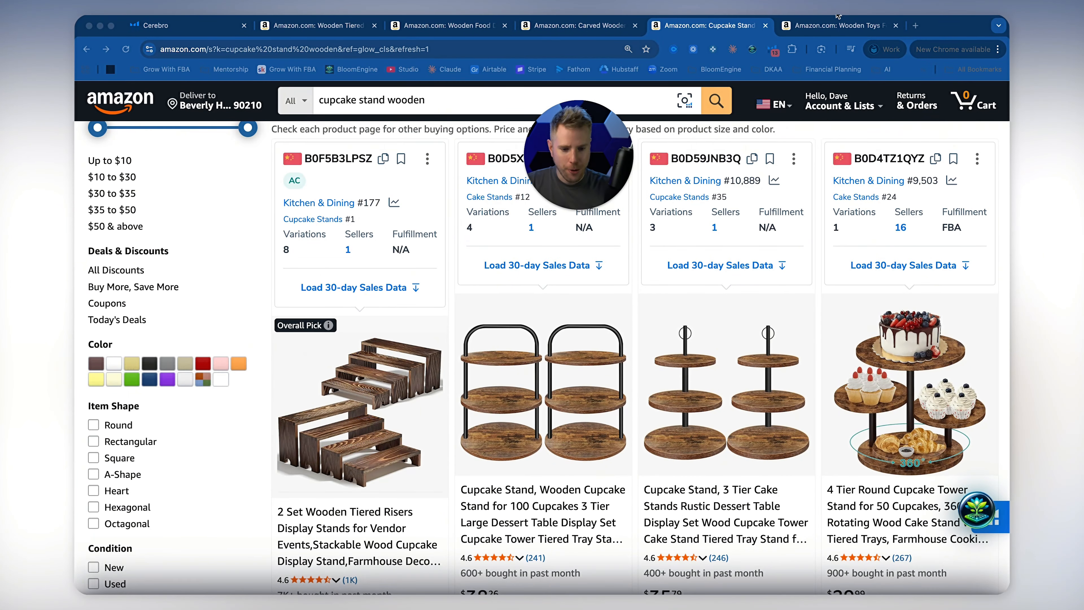
Step: Switch to the "wooden toys for kids" Amazon results and look over the toy listings, prices and review counts
key("ctrl+Tab")
scroll(586, 140, "down", 15)
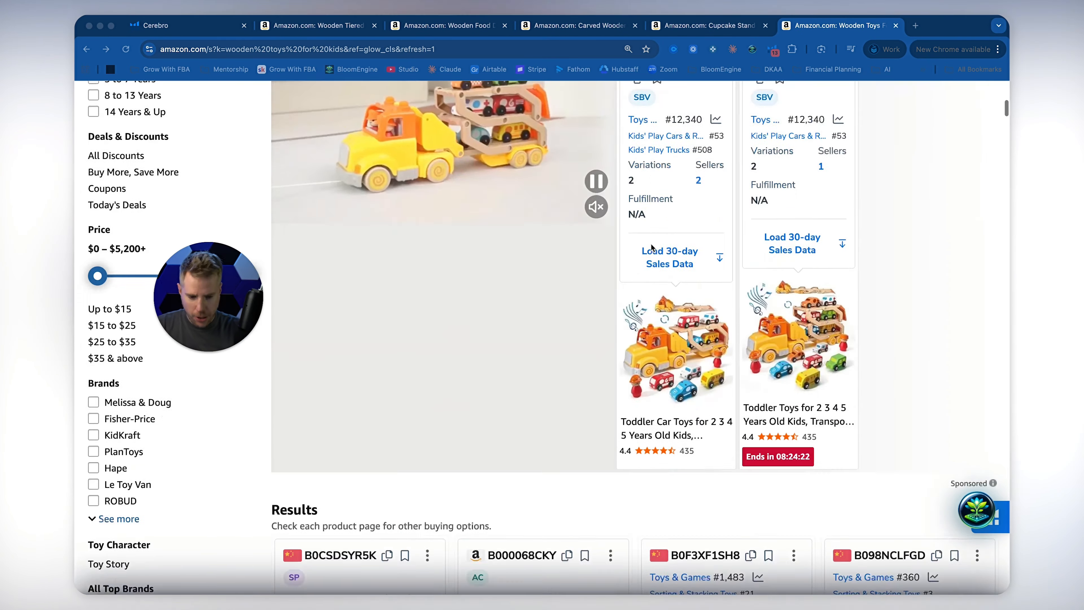
scroll(652, 247, "down", 18)
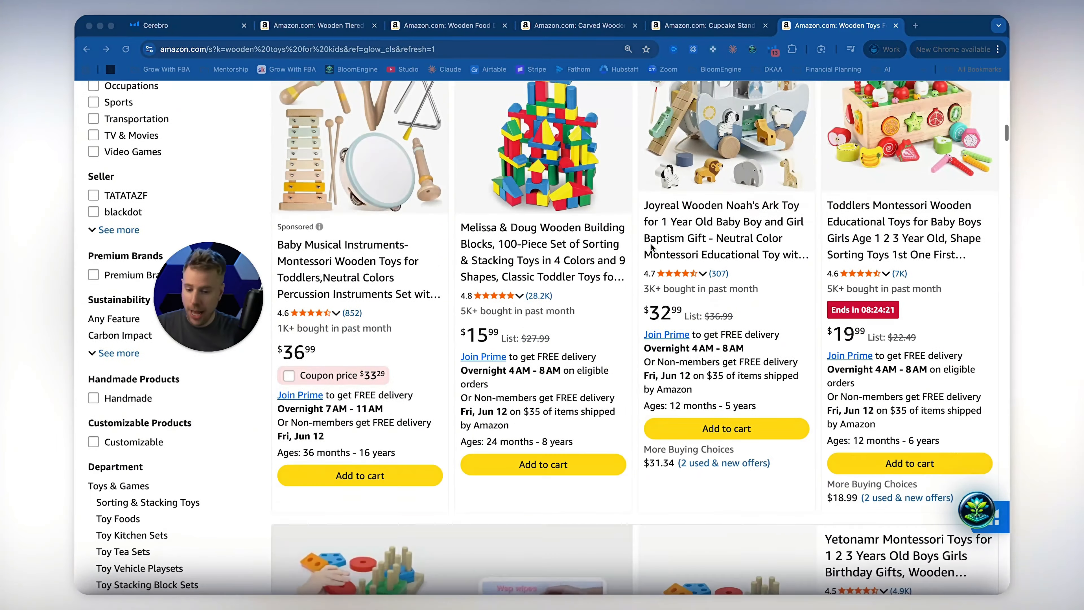
scroll(652, 249, "down", 18)
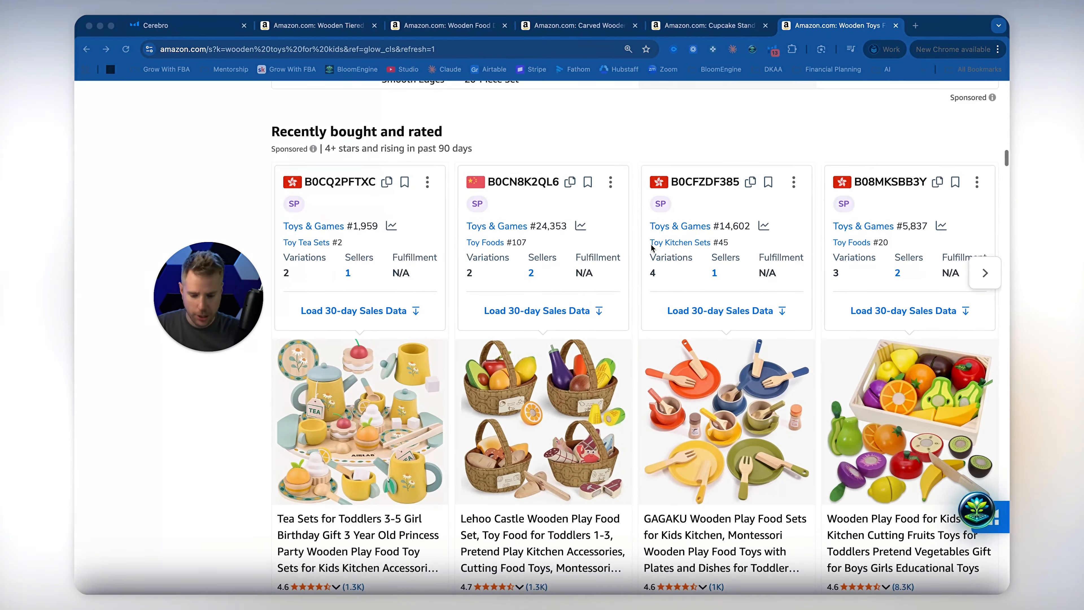
scroll(652, 253, "down", 2)
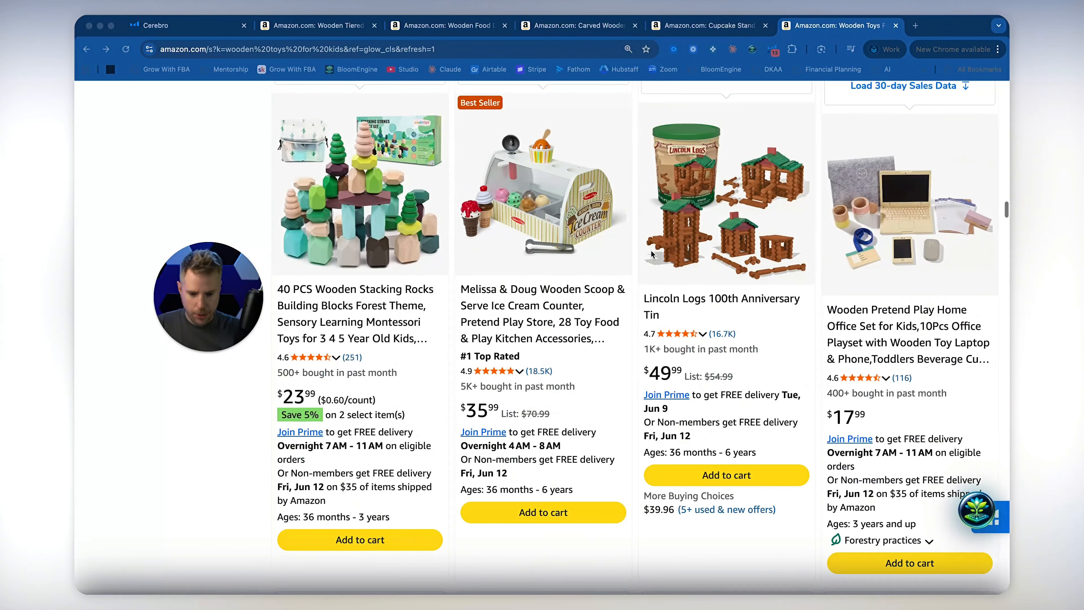
scroll(651, 253, "down", 14)
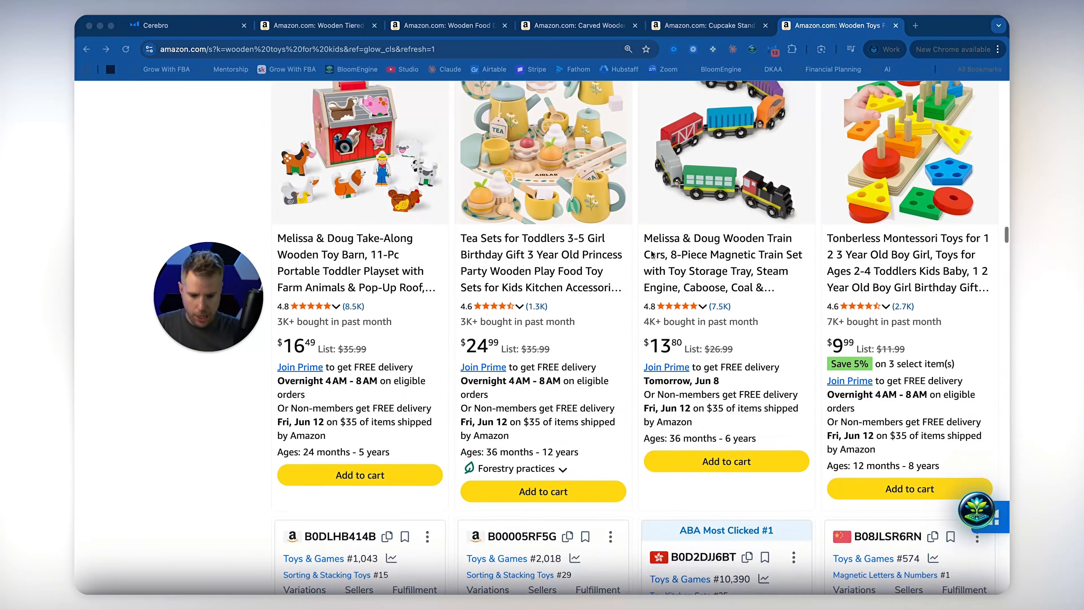
scroll(651, 253, "down", 15)
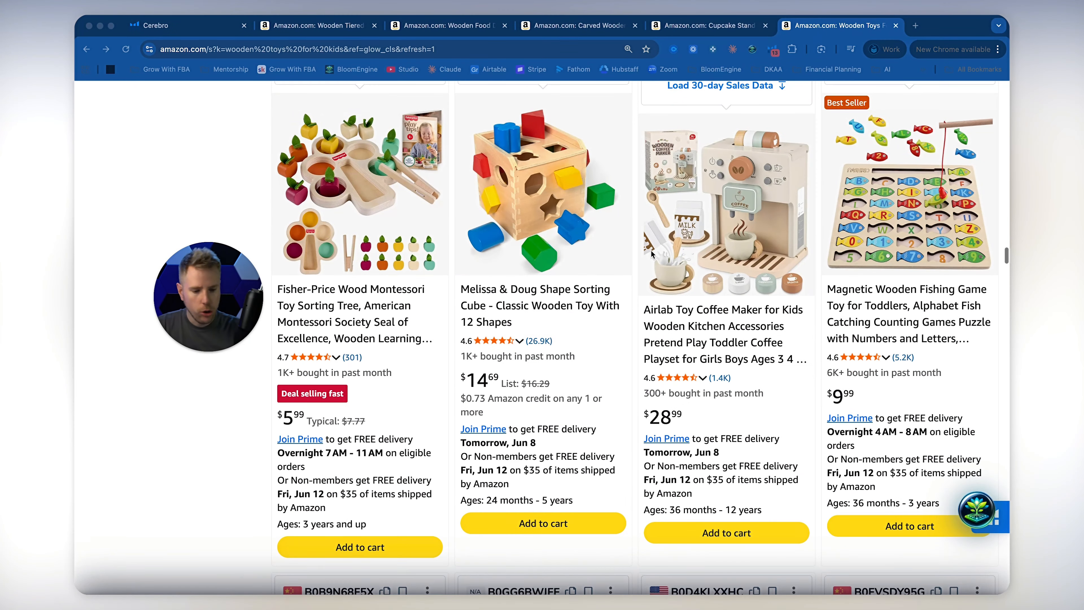
scroll(651, 254, "down", 12)
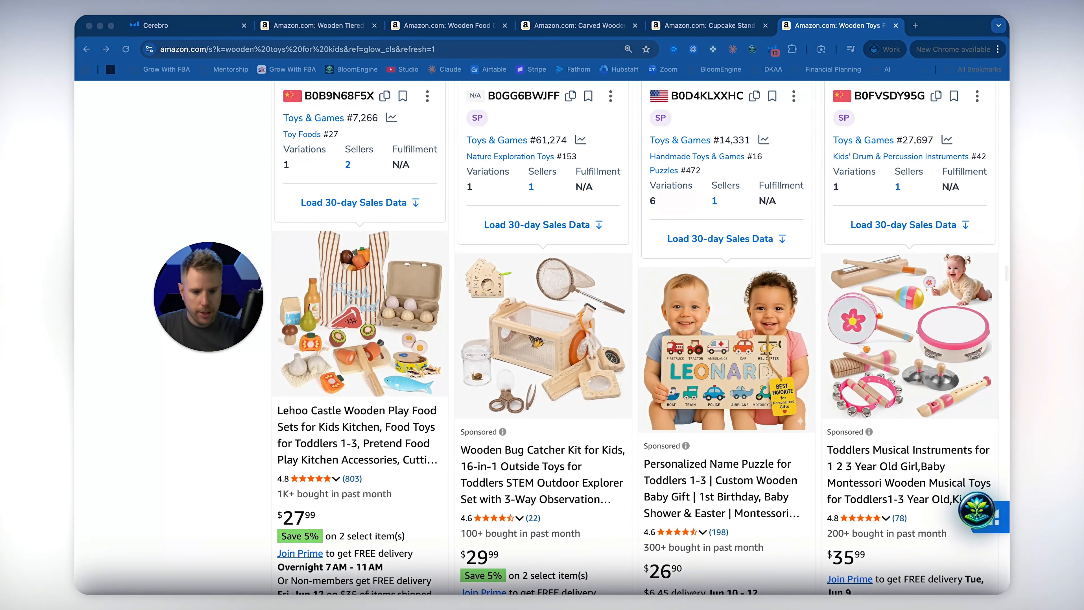
Step: Run Xray on the "wooden toys for kids" results, widen the Product column and preview the first toy's image and full title
left_click(774, 50)
left_click(775, 50)
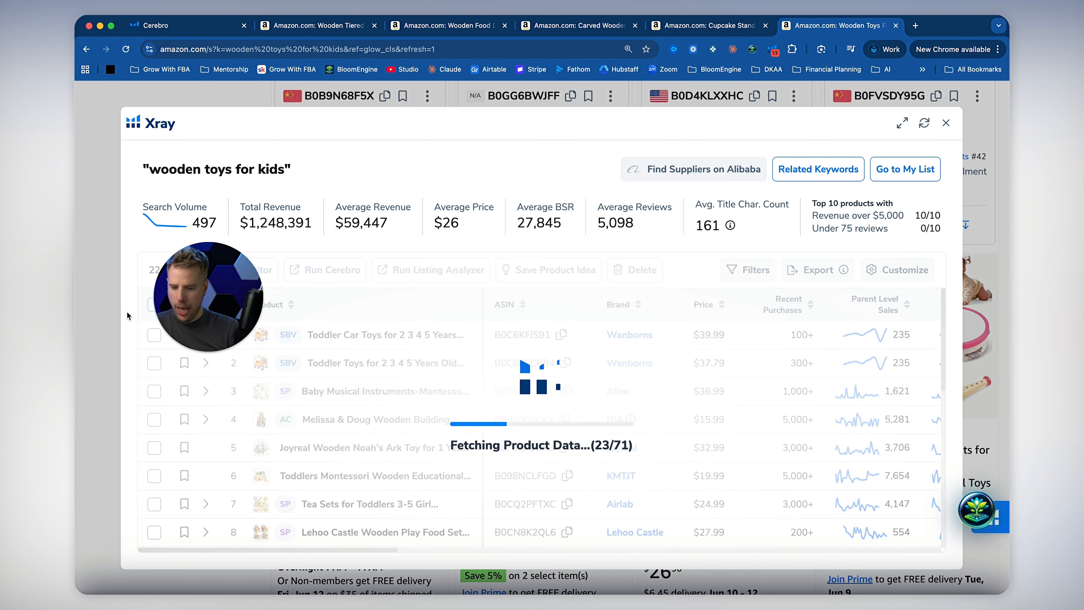
left_click_drag(224, 284, 516, 112)
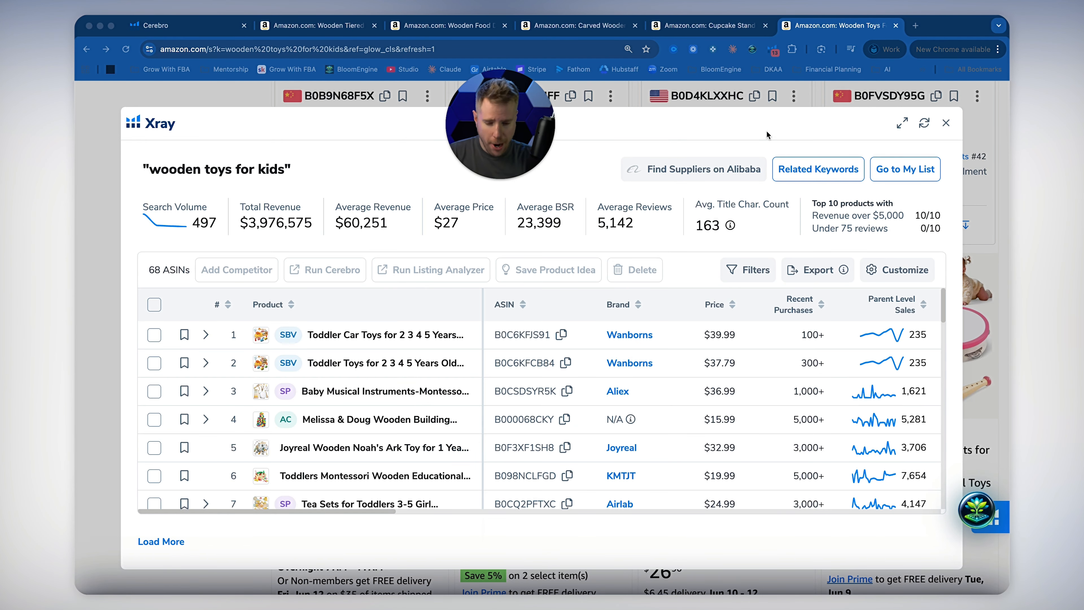
left_click_drag(482, 299, 738, 298)
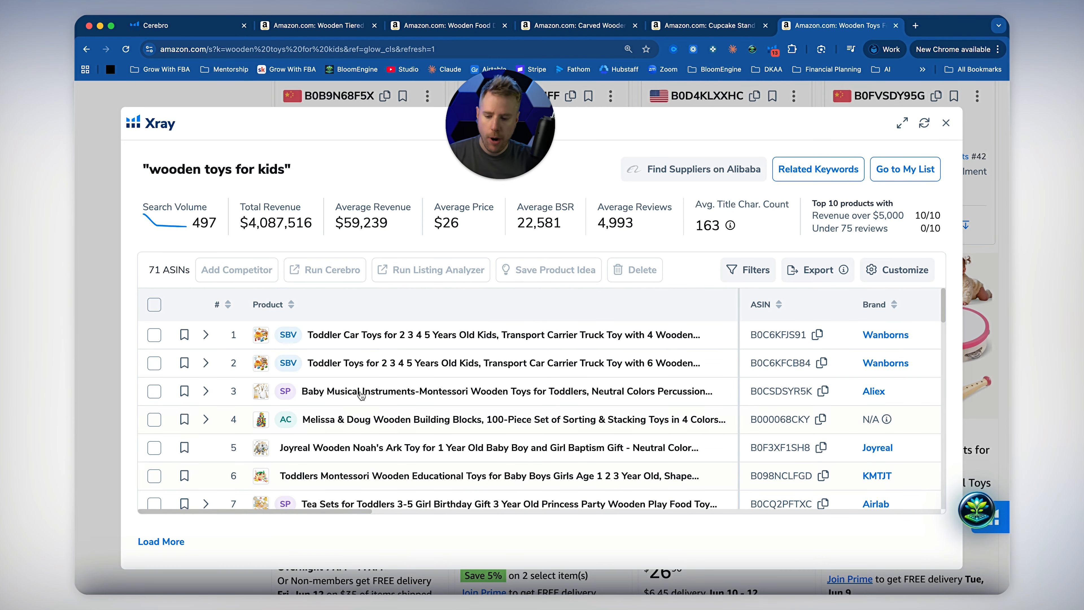
mouse_move(256, 335)
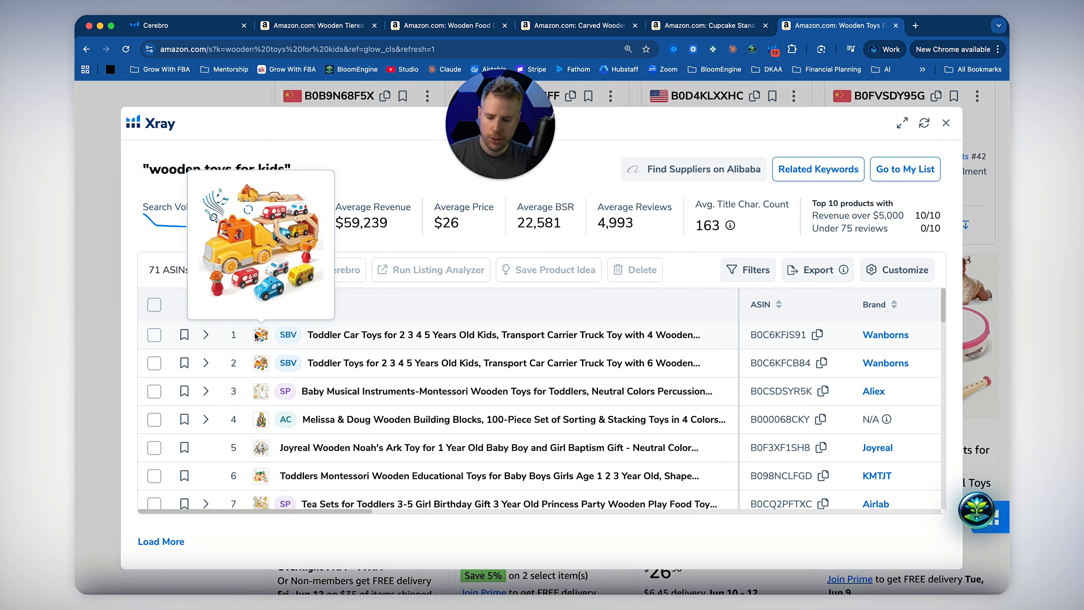
mouse_move(262, 397)
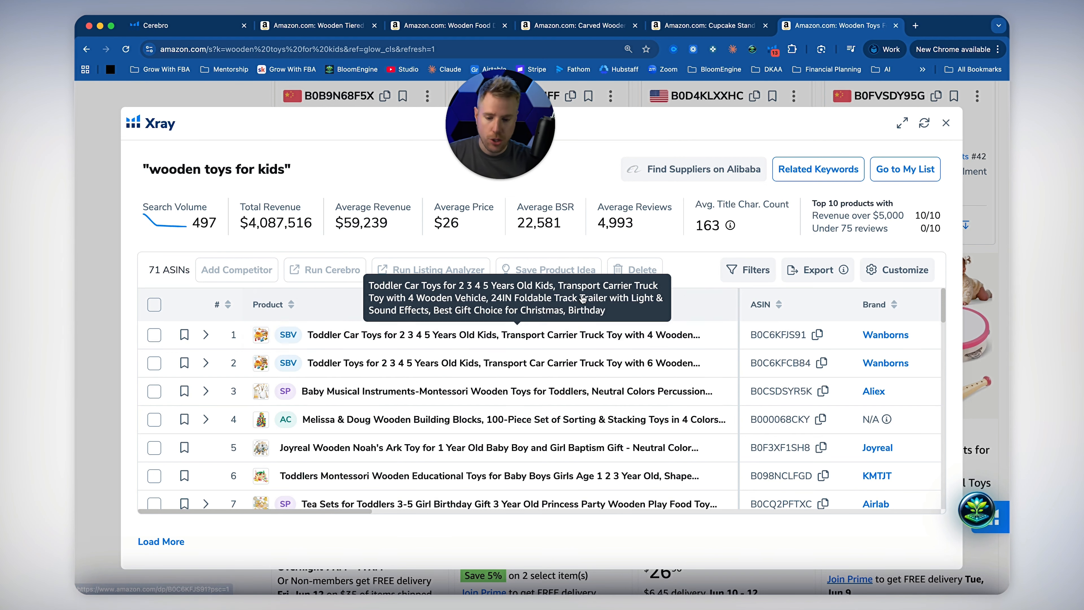
Step: Narrow the Product column of the Xray table to make more room for the sales and revenue columns
scroll(746, 308, "right", 5)
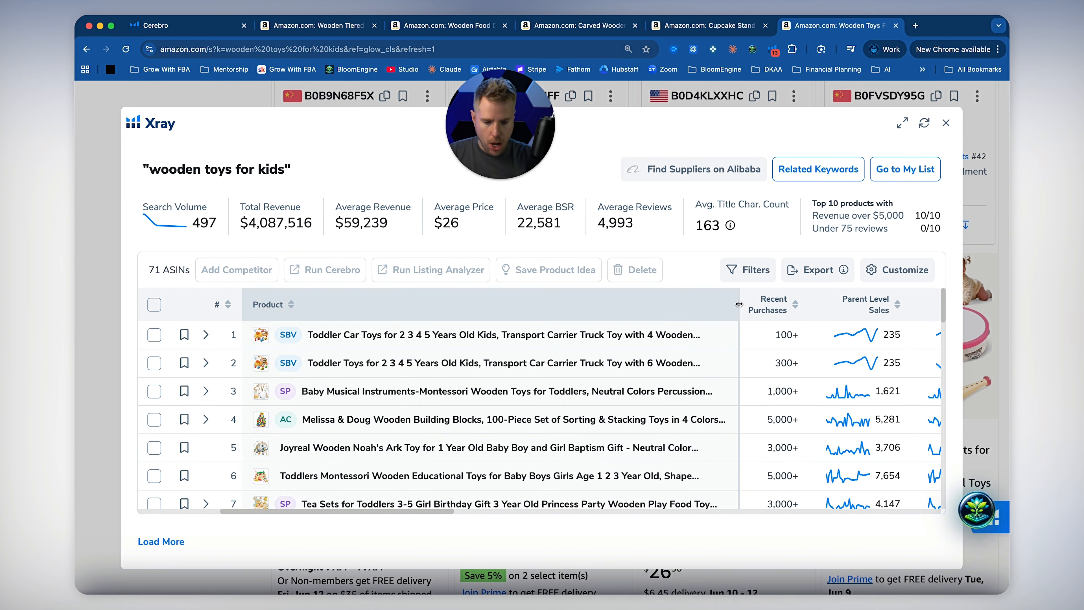
left_click(738, 302)
left_click_drag(739, 302, 524, 301)
Step: Filter the Xray products to a retail price of $20 to $70 and an ASIN revenue of $5000 to $20000
left_click(747, 269)
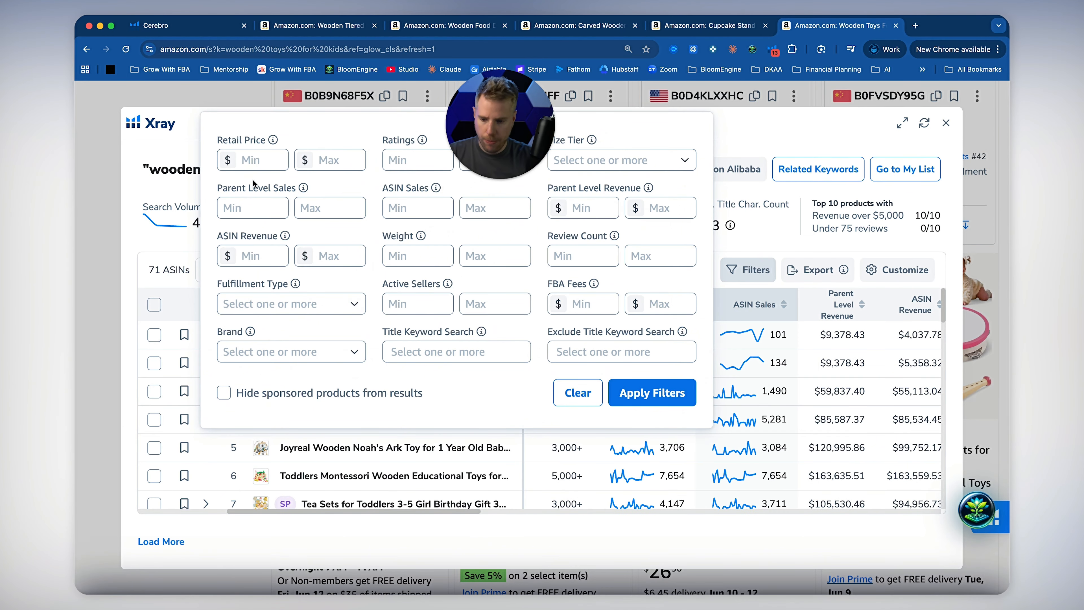
left_click(259, 161)
type("20")
key("Tab")
type("70")
left_click(264, 256)
type("5000")
left_click(330, 255)
type("20000")
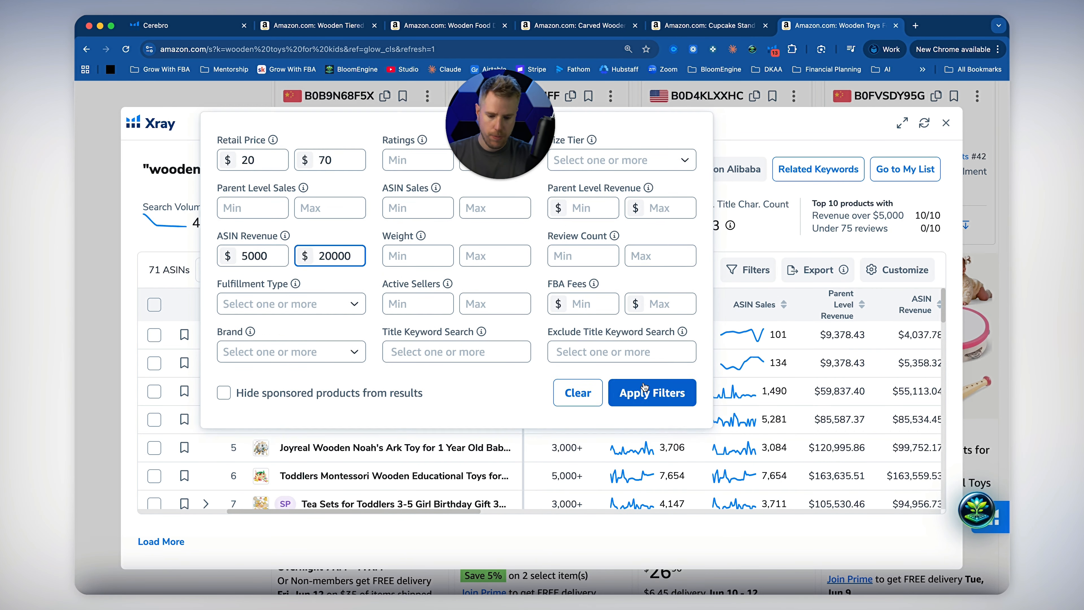
left_click(652, 392)
Step: Sort the filtered products by highest ASIN revenue and bookmark the "40 PCS Wooden Stacking Rocks" and the "Baby Musical Instruments" set
left_click(828, 304)
scroll(839, 363, "right", 3)
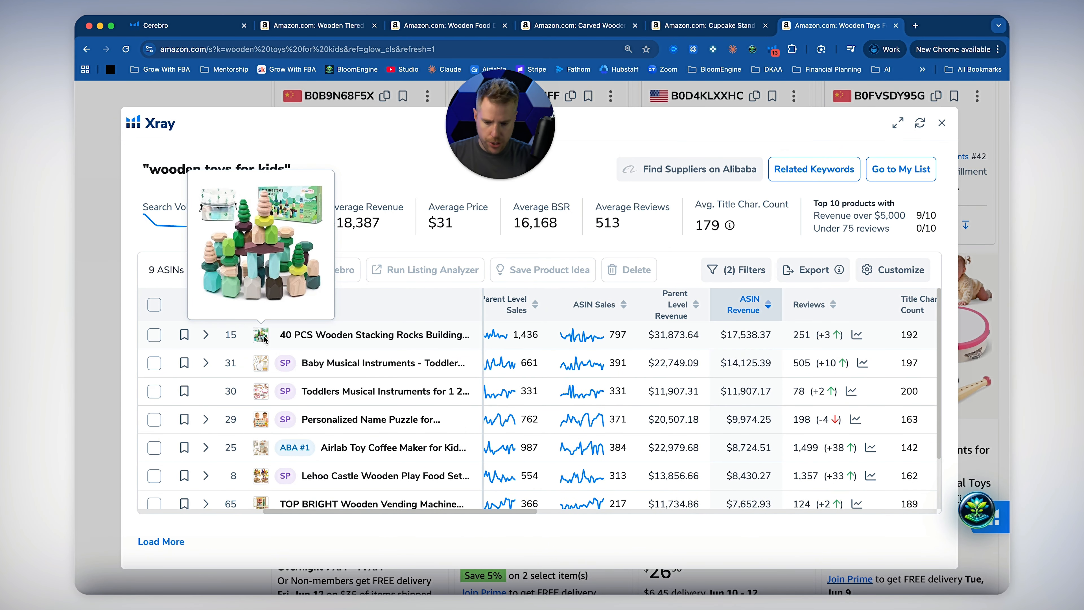
left_click(184, 334)
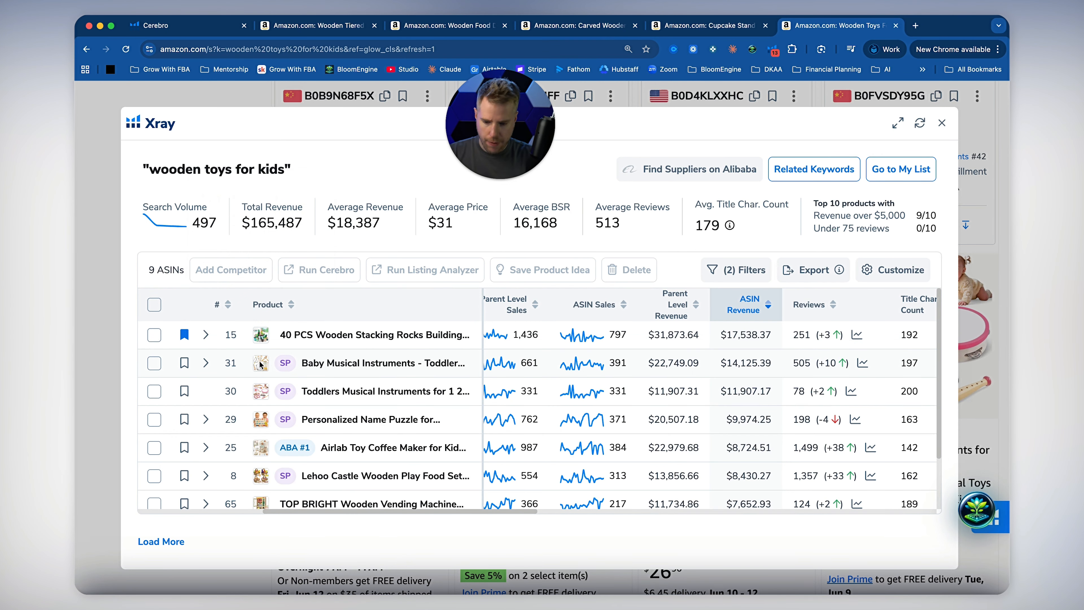
mouse_move(261, 363)
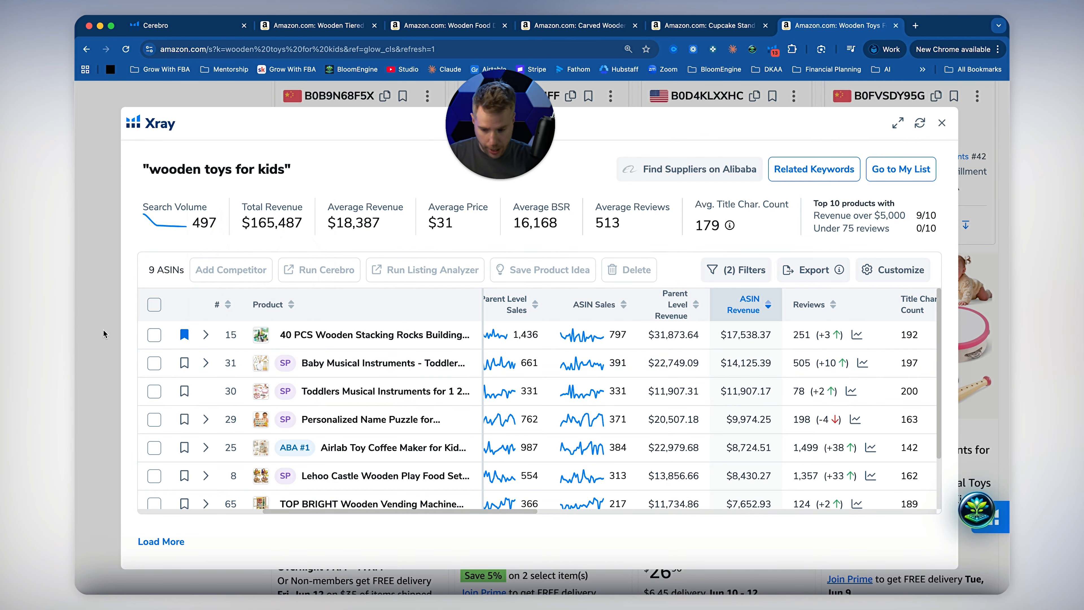
left_click(184, 362)
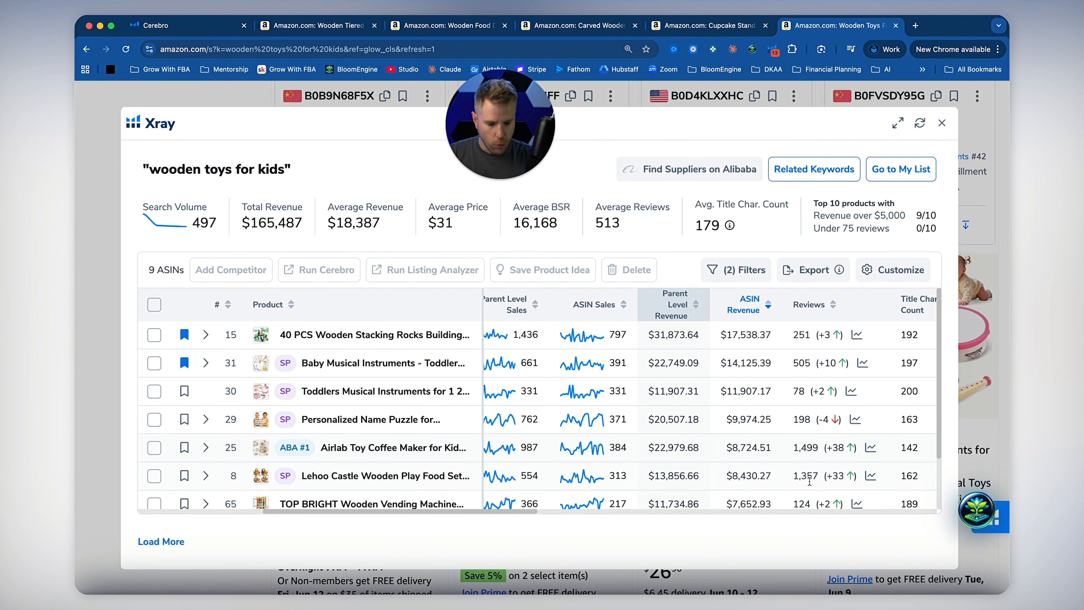
Step: Add a maximum review count of 500 to the Xray filters and apply them
left_click(766, 270)
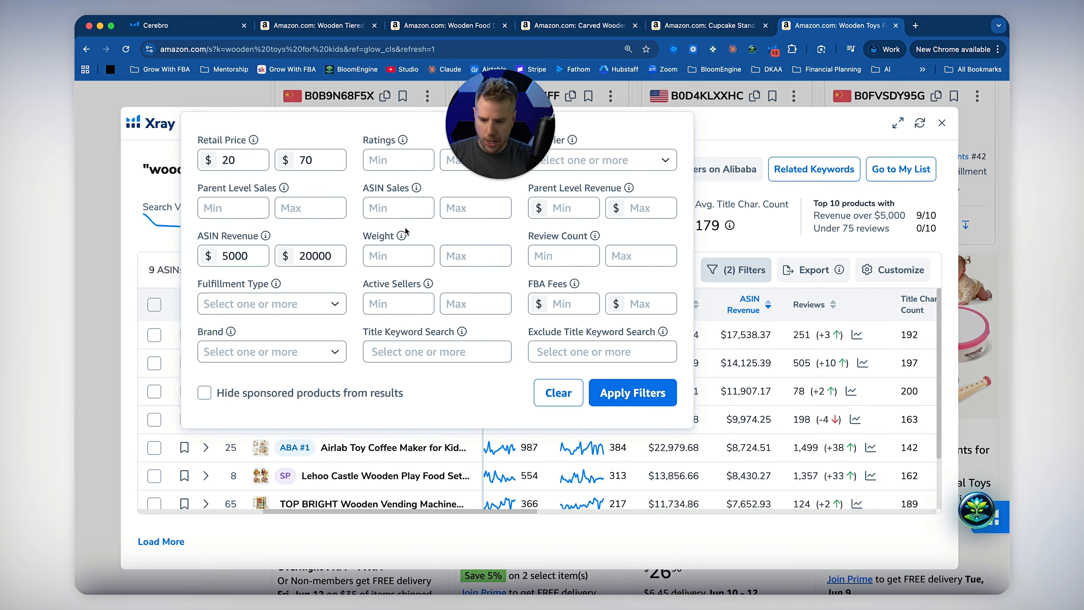
left_click_drag(499, 128, 785, 111)
left_click(616, 256)
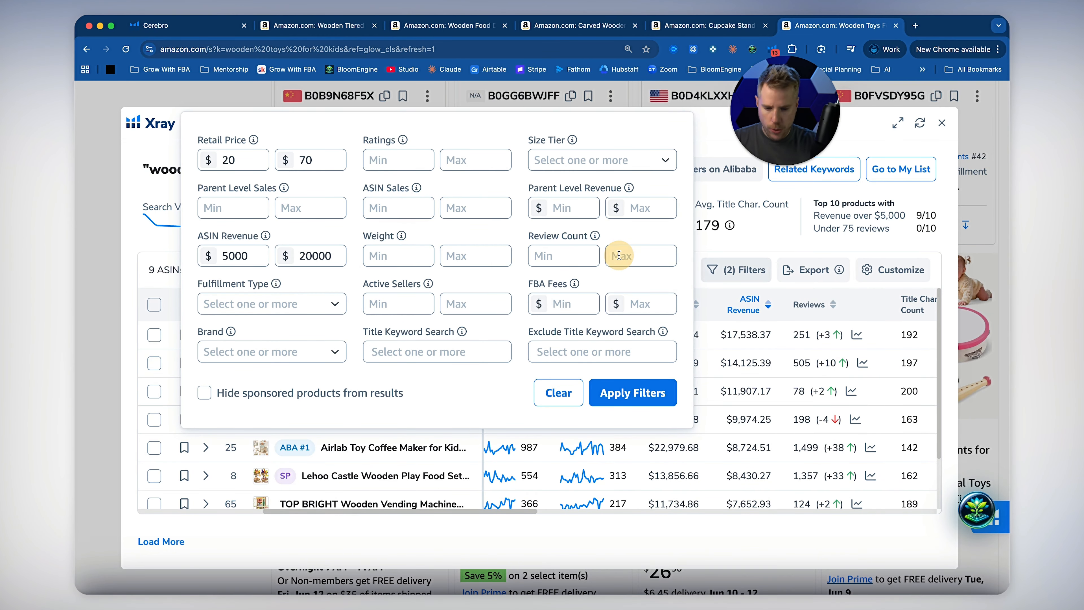
left_click(618, 254)
type("500")
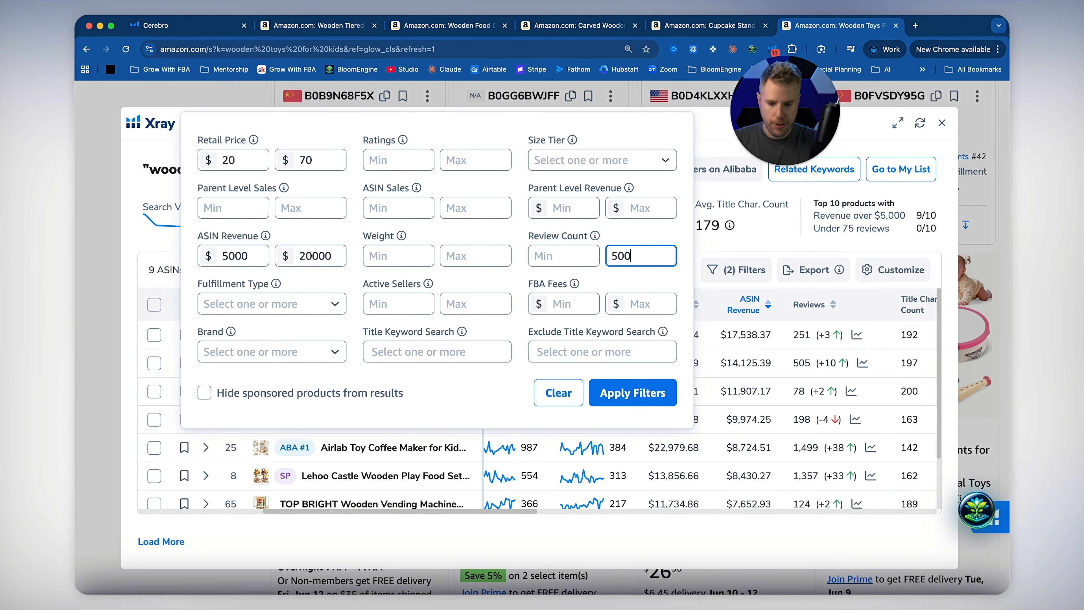
key("Return")
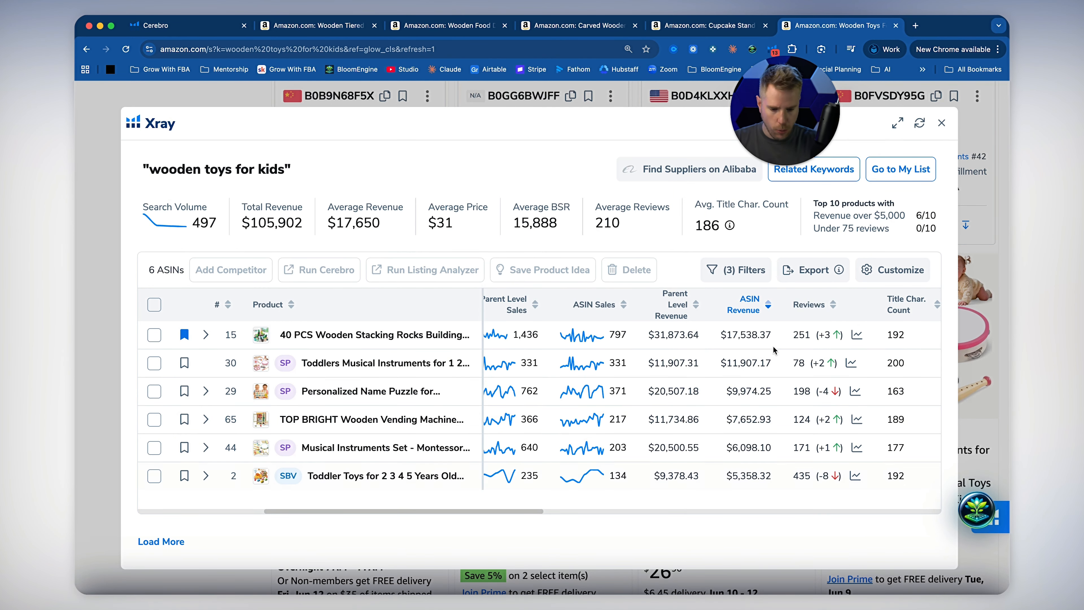
Step: Bookmark the "Toddlers Musical Instruments" set and the "TOP BRIGHT Wooden Vending Machine", checking images, size tier, fulfillment and price
mouse_move(259, 364)
left_click(184, 362)
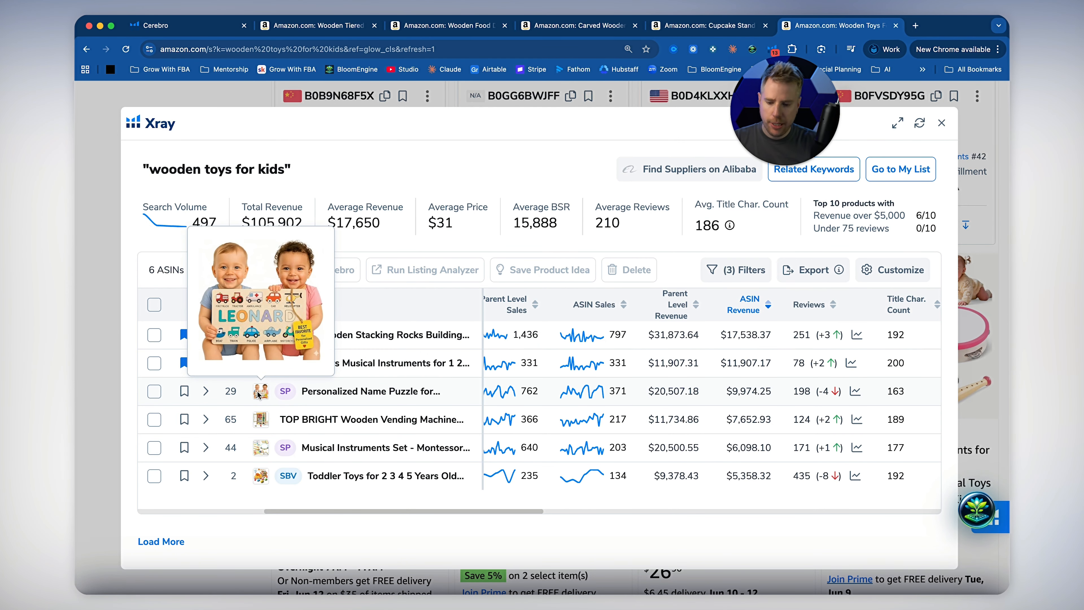
scroll(259, 394, "right", 10)
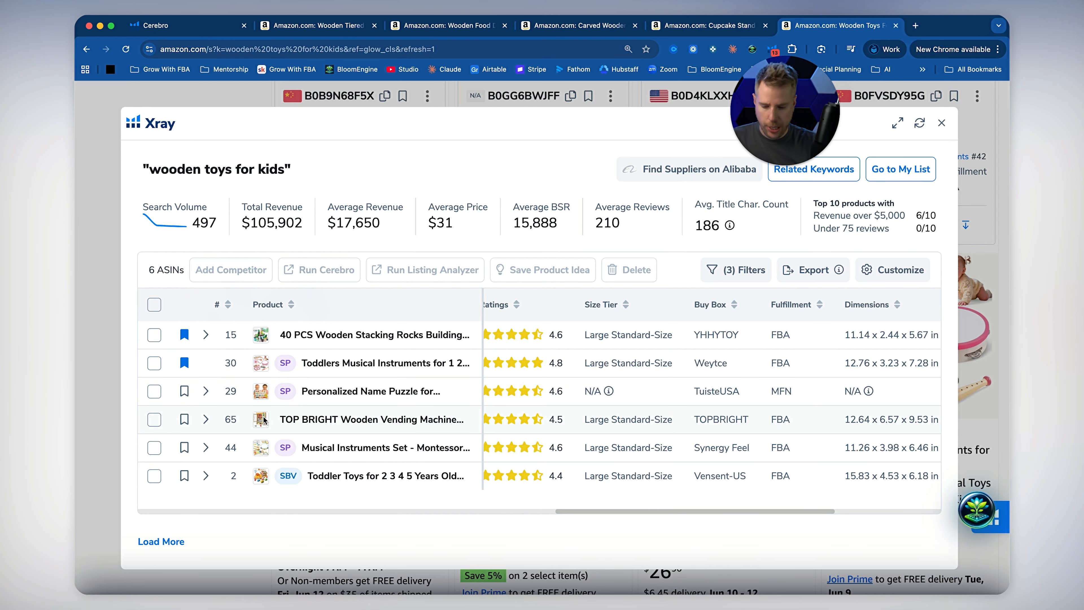
mouse_move(264, 419)
scroll(264, 423, "left", 10)
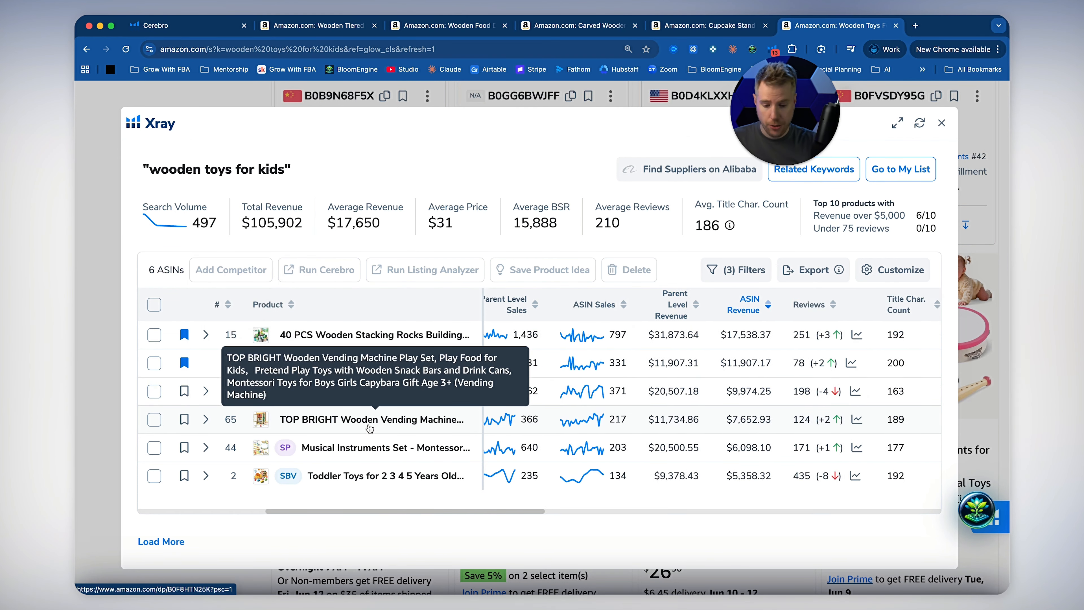
scroll(392, 422, "right", 5)
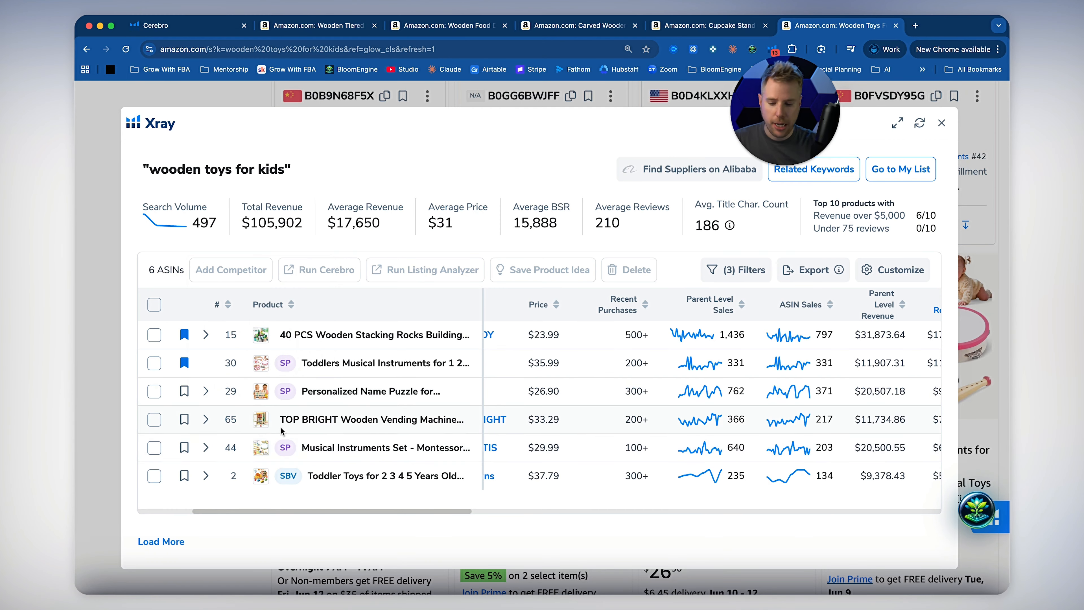
left_click(181, 419)
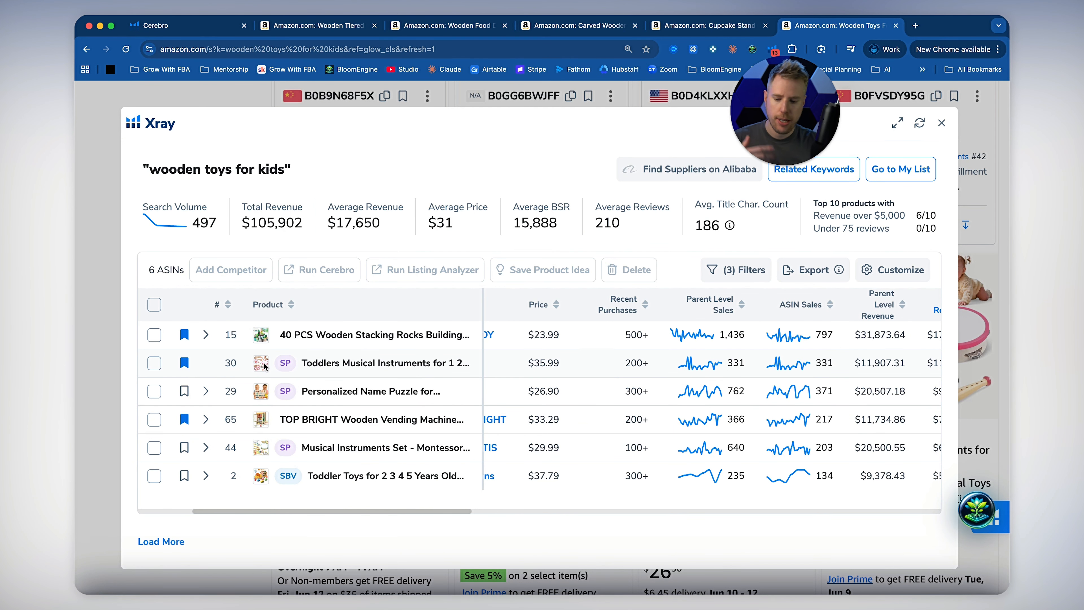
Step: Preview the "Toddler Toys" transport car carrier truck's image and bookmark that product
mouse_move(264, 366)
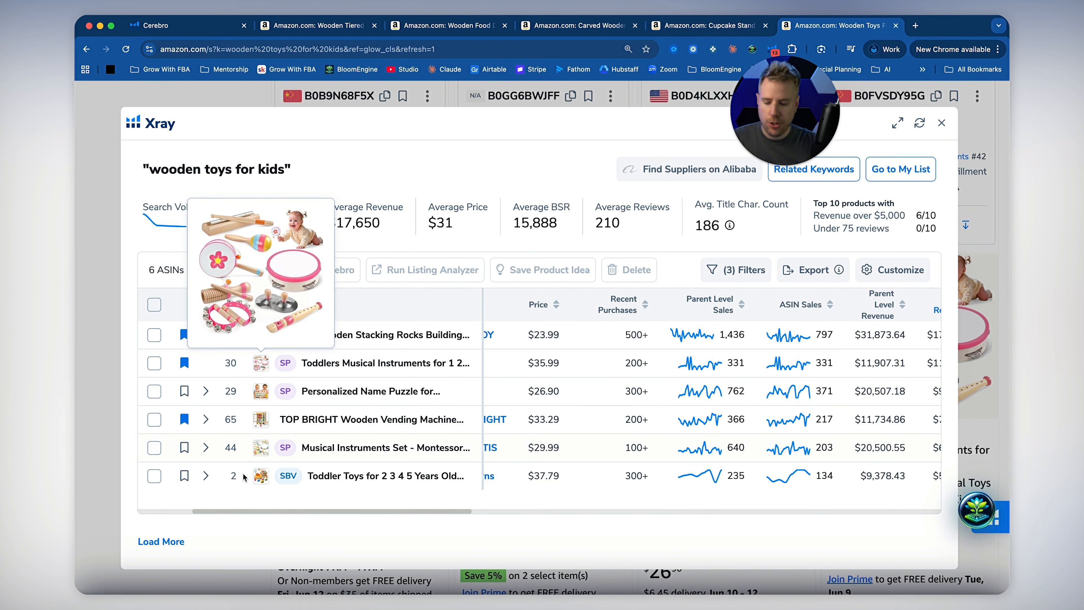
mouse_move(254, 483)
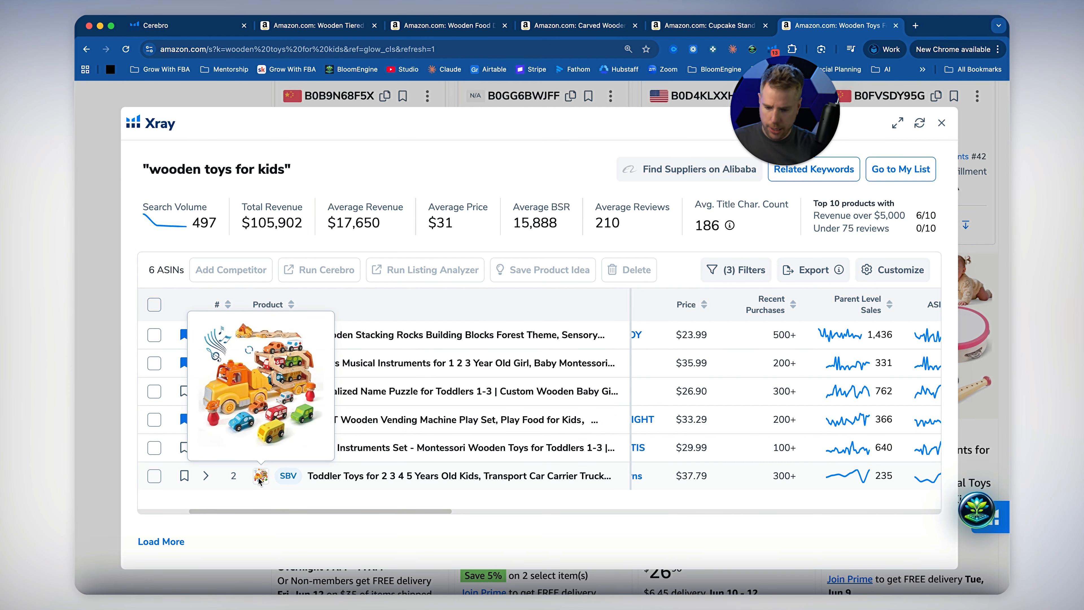
left_click(184, 476)
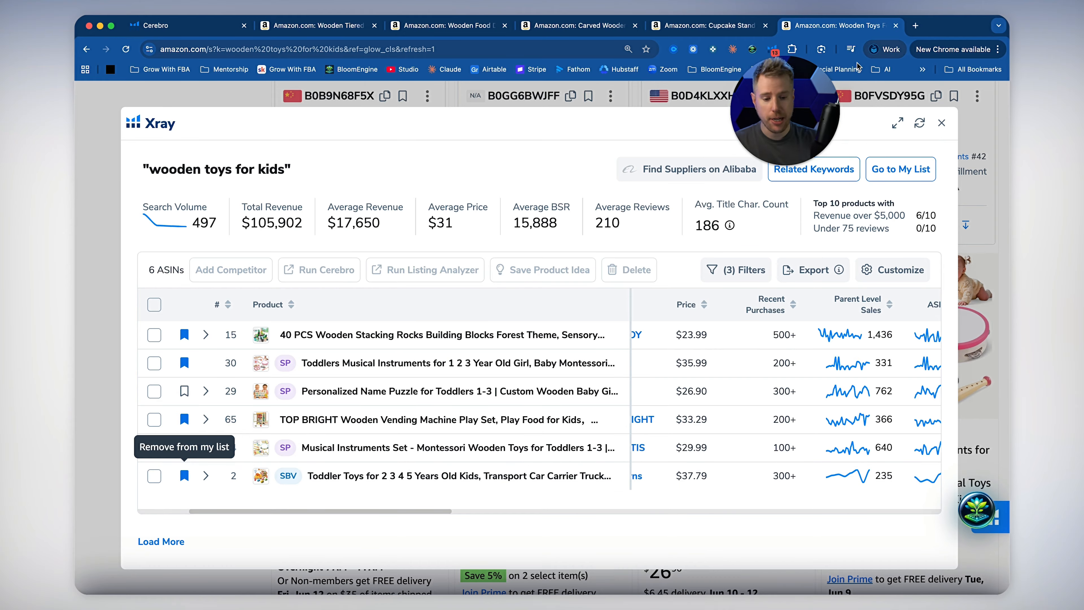
left_click_drag(819, 108, 616, 305)
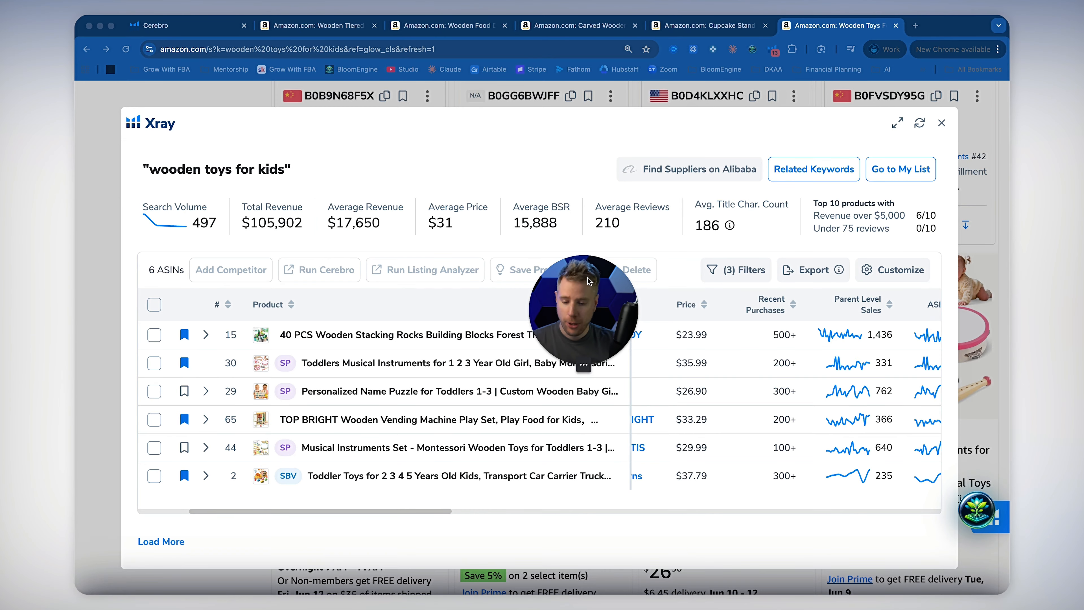
left_click(574, 368)
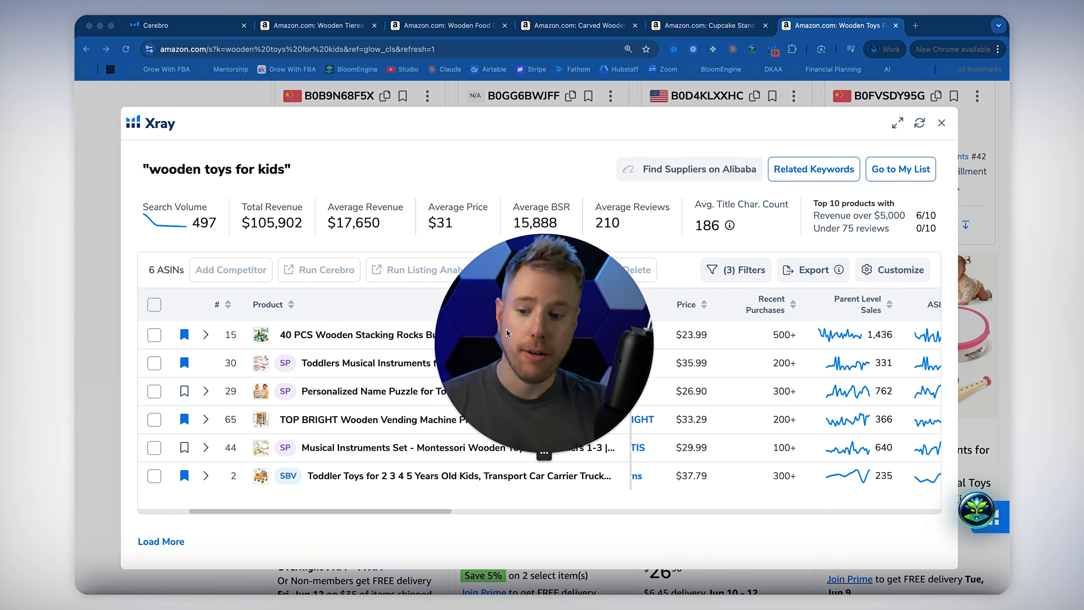
Step: Return to the Cerebro keyword list and look through the remaining "wooden" keywords down to the end of the first page
left_click(182, 25)
scroll(265, 256, "down", 3)
scroll(255, 299, "down", 20)
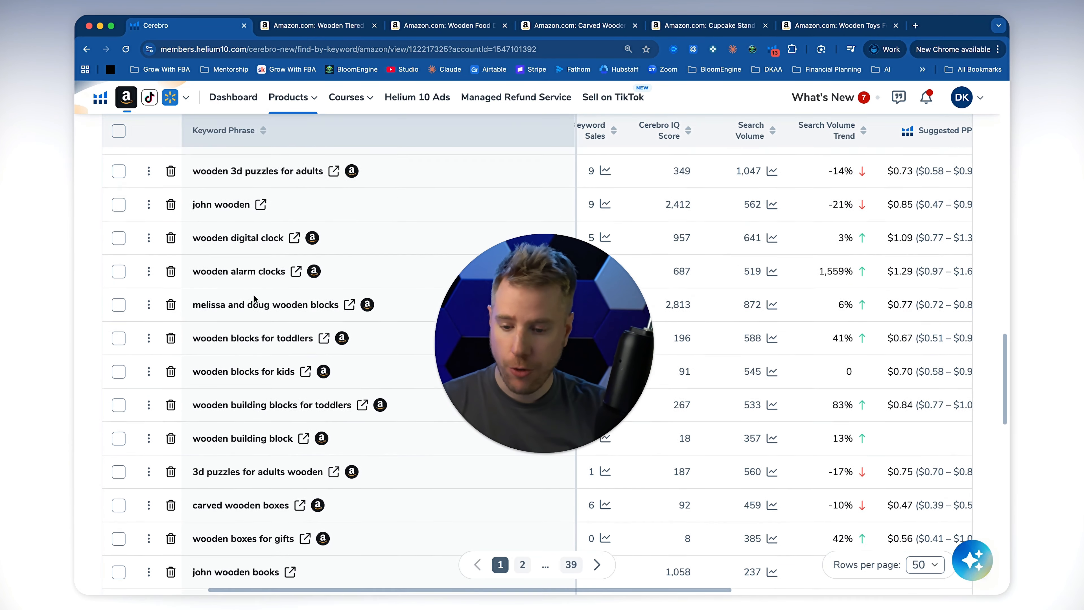
scroll(254, 295, "down", 1)
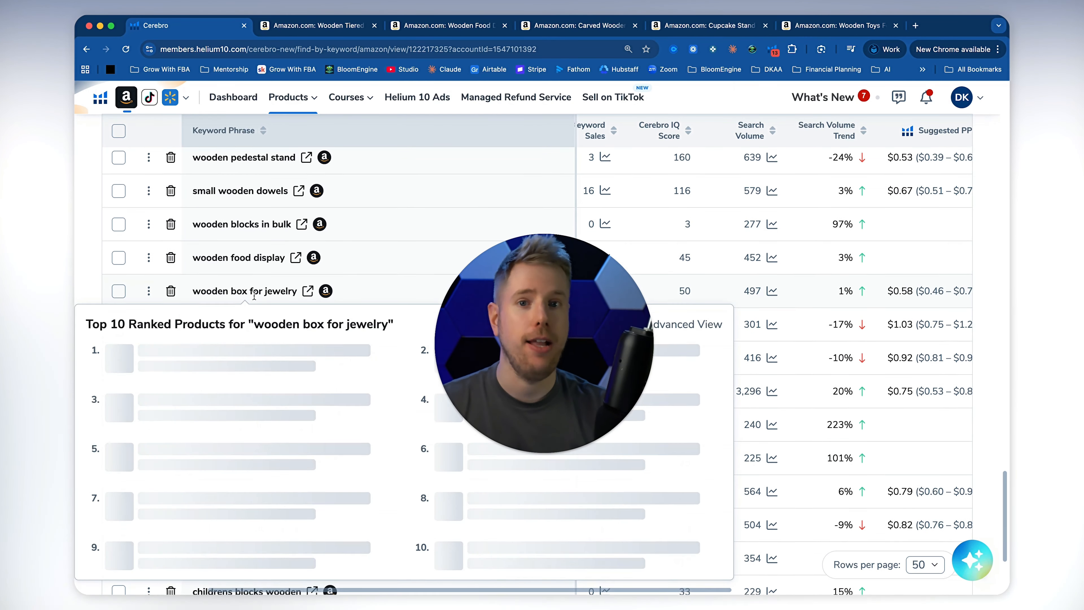
scroll(758, 177, "left", 5)
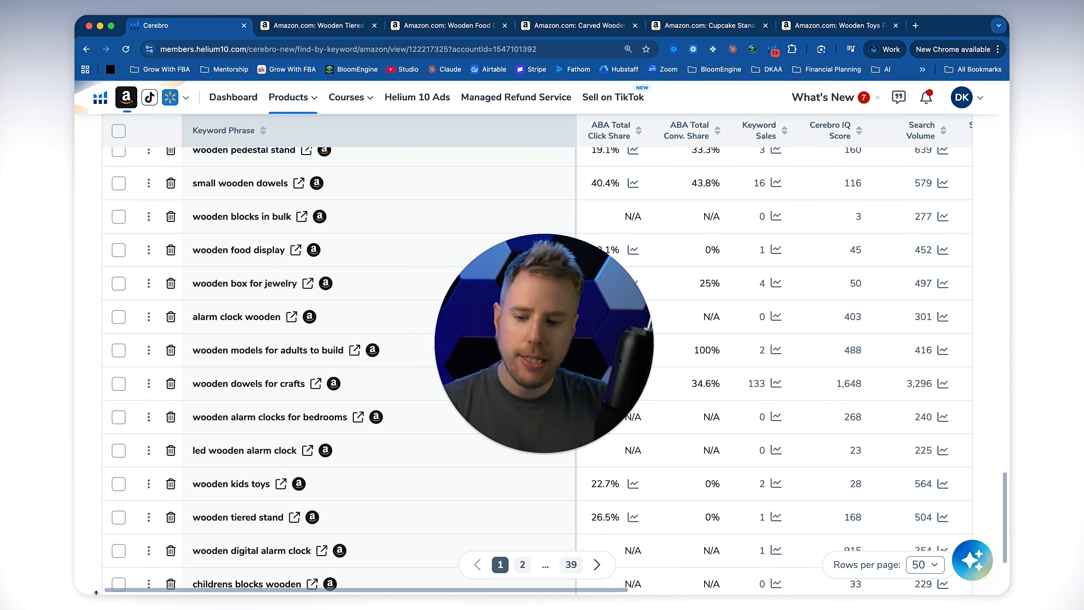
scroll(96, 592, "down", 5)
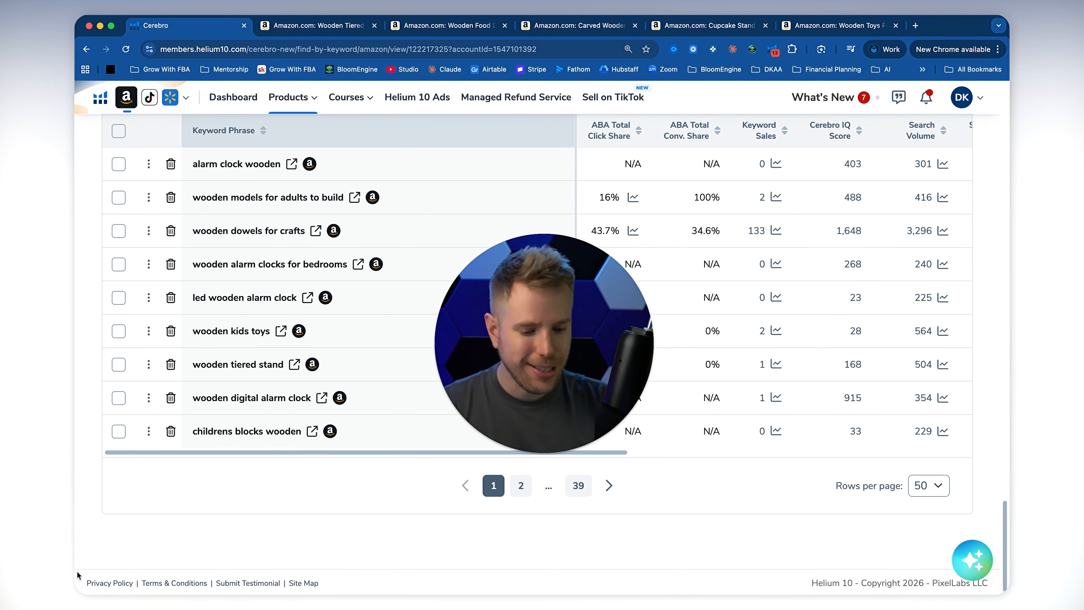